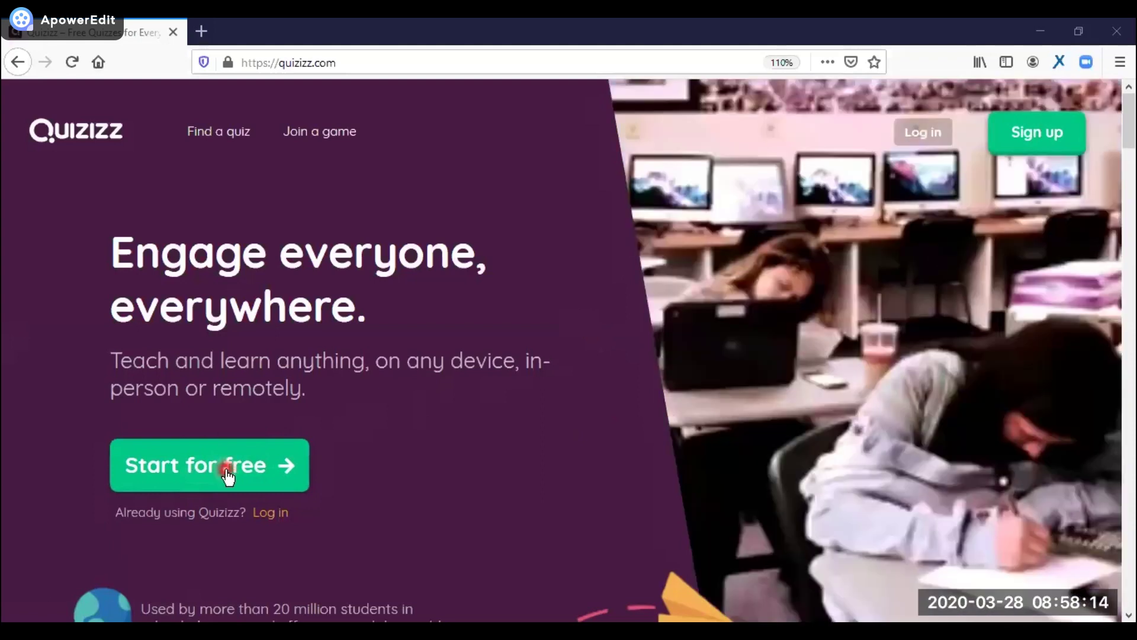
# Start a free account sign-up, accept the required terms and the product updates option, and continue with Google.
pyautogui.click(229, 474)
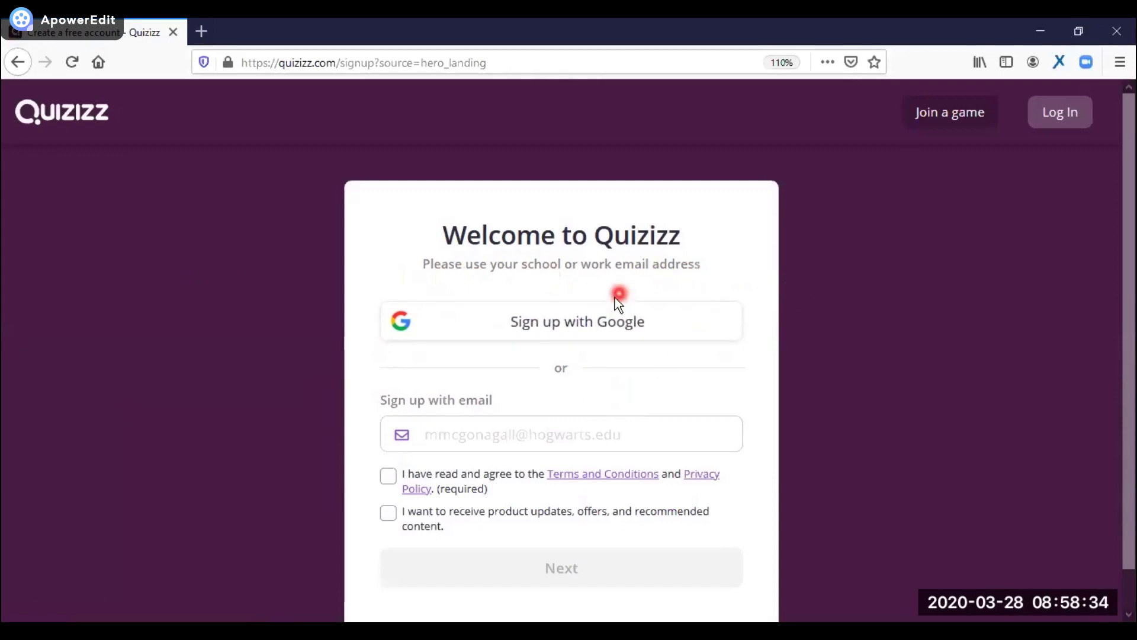
pyautogui.click(573, 329)
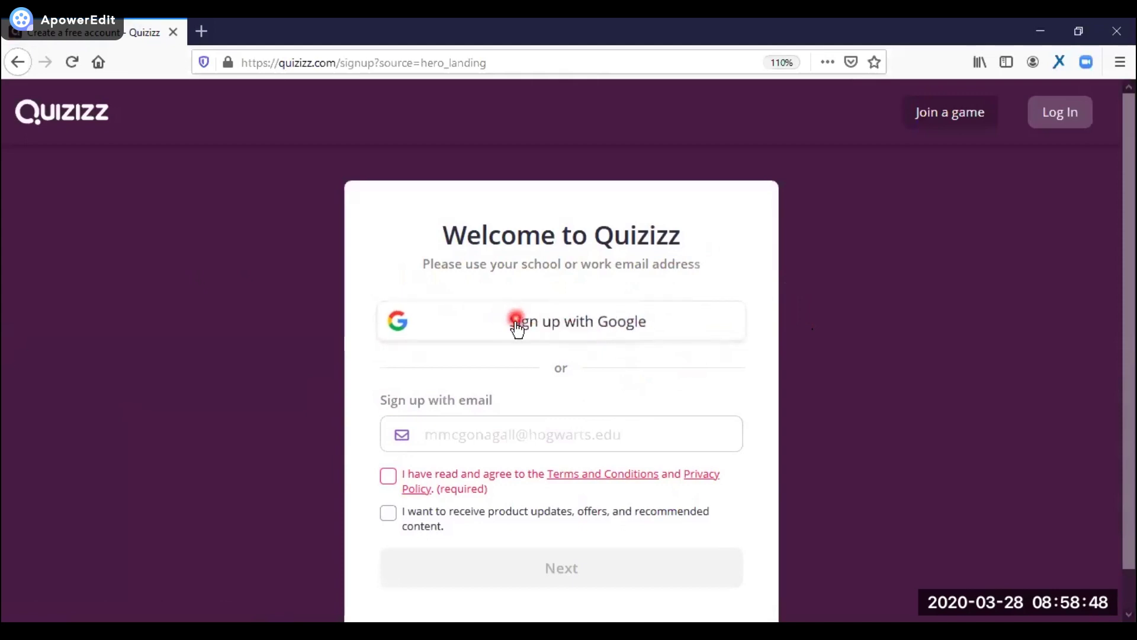
pyautogui.click(388, 476)
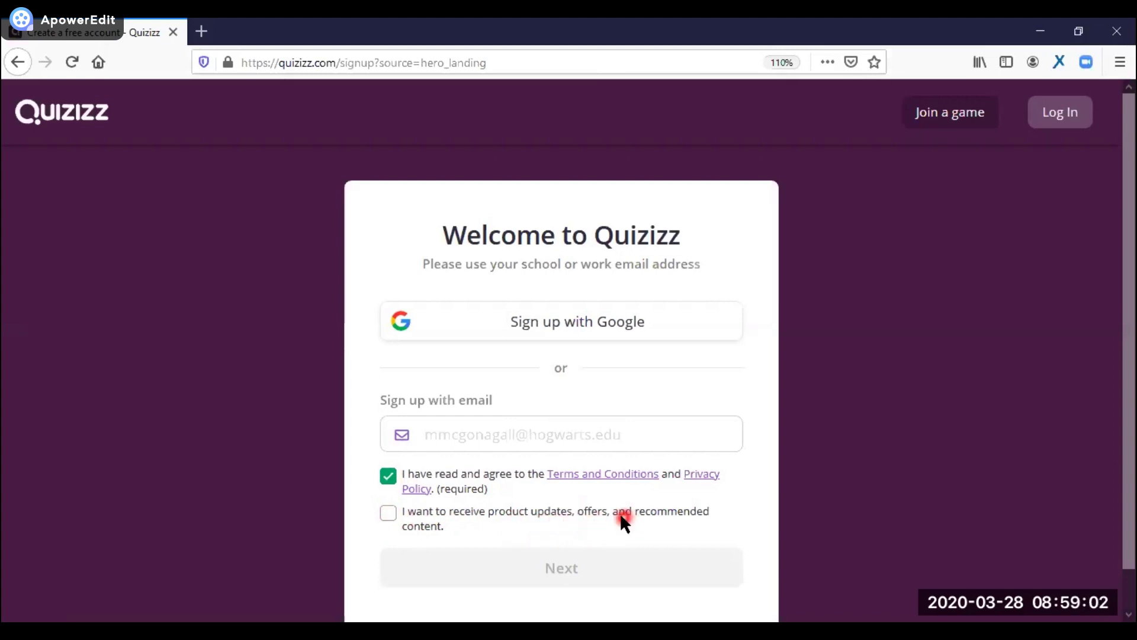
pyautogui.click(388, 513)
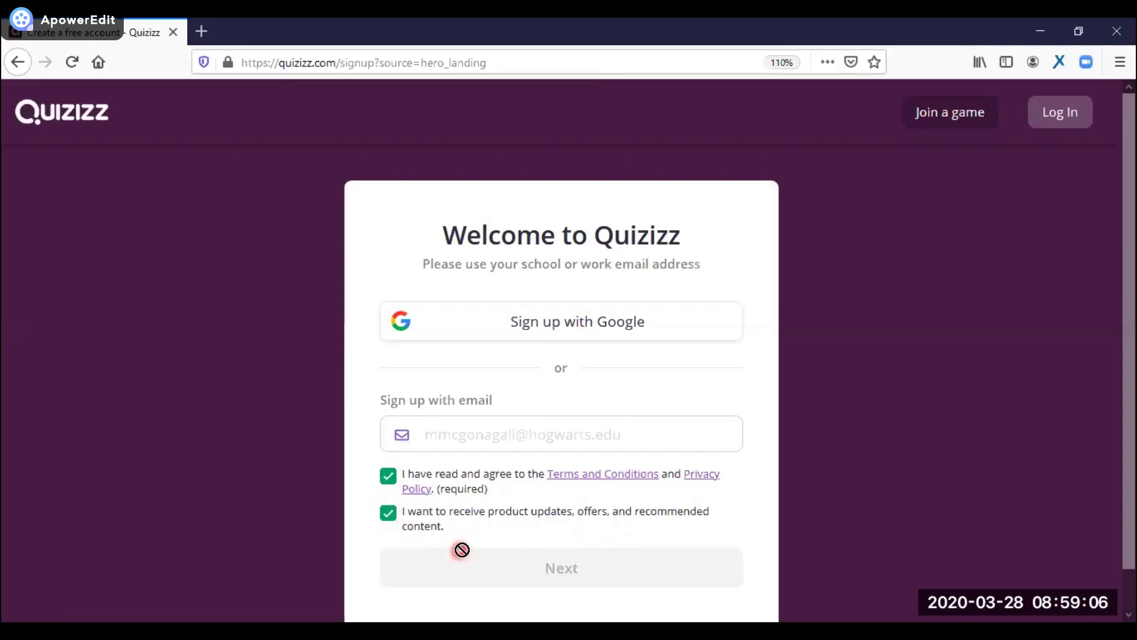
pyautogui.click(561, 323)
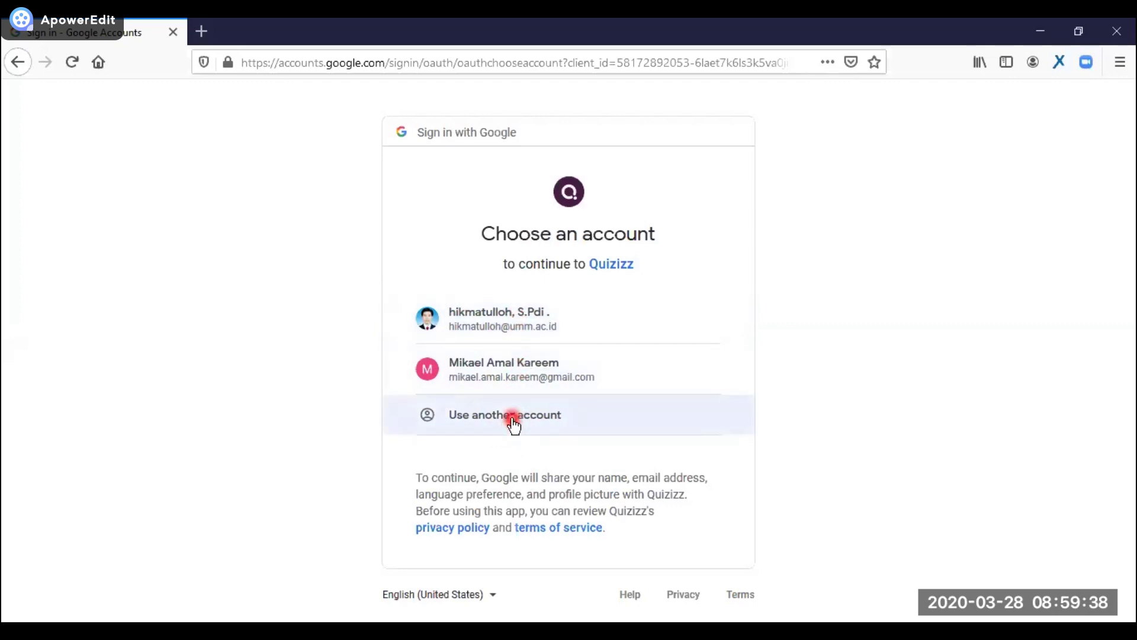
# Sign in through another Google account with the school e-mail and account password, and choose to use Quizizz as a teacher.
pyautogui.click(543, 415)
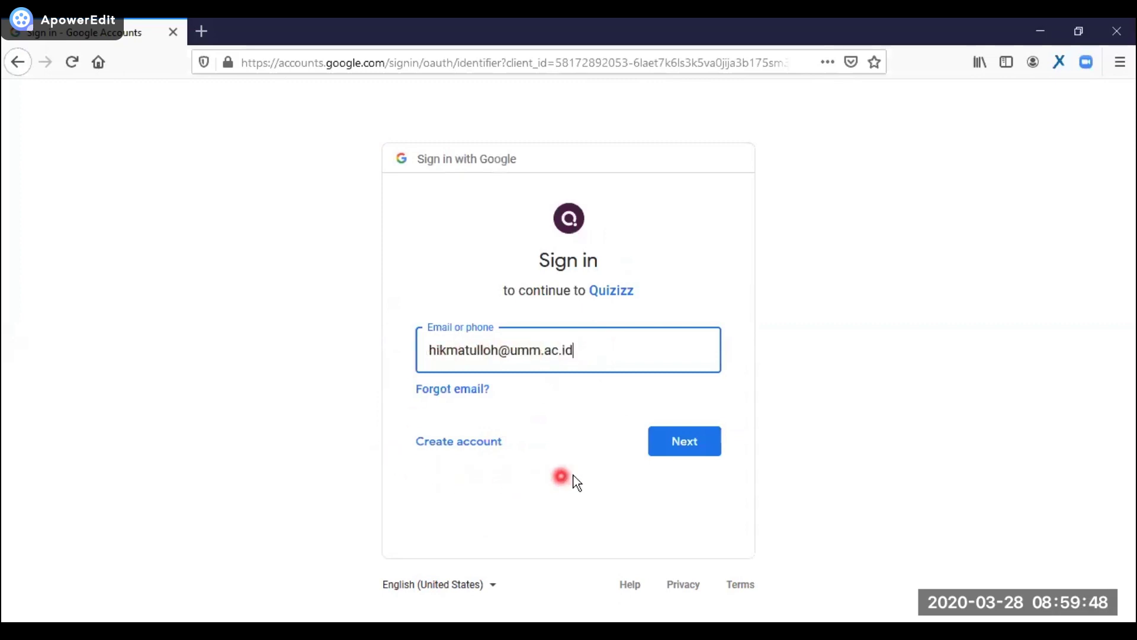
pyautogui.click(674, 453)
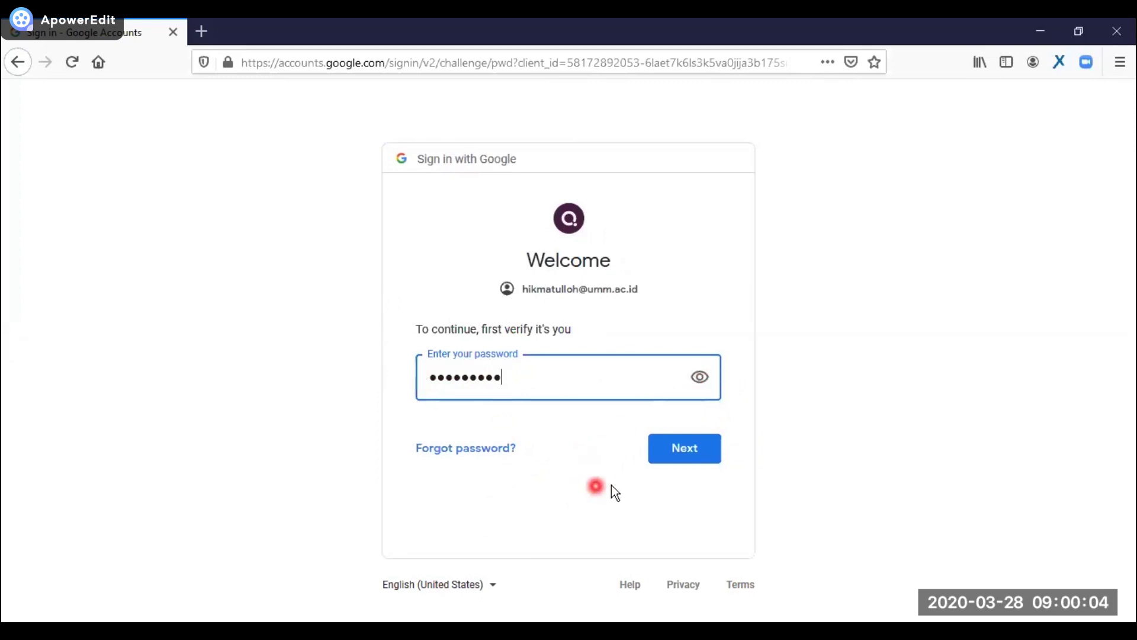
pyautogui.click(689, 453)
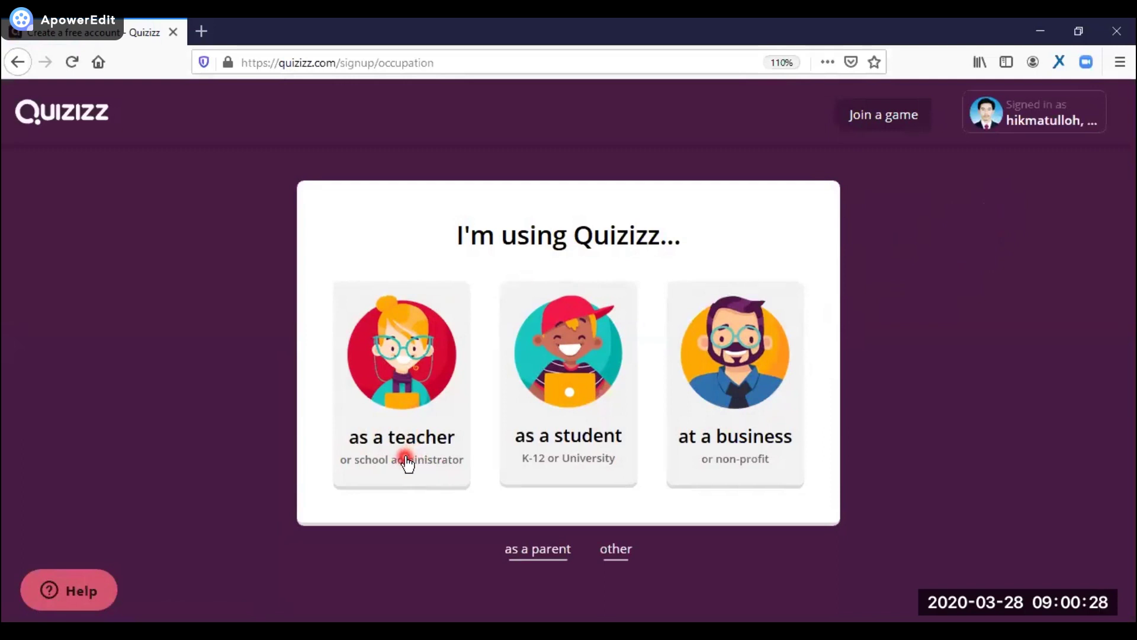
pyautogui.click(409, 401)
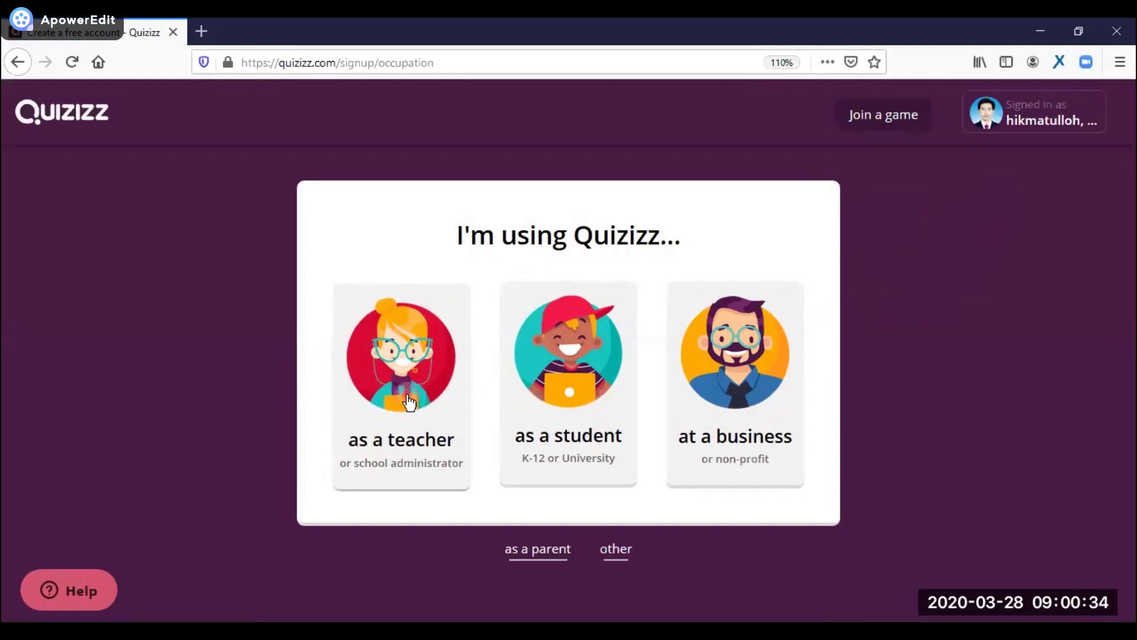
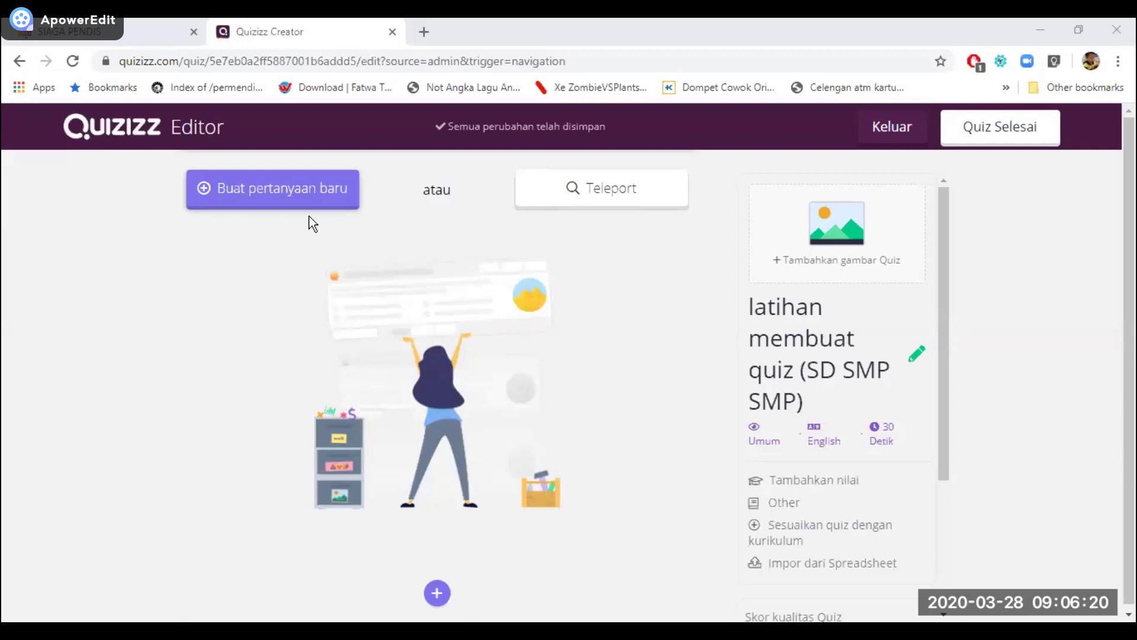
# Create a new question with the text "nama kitab yang diberikan Allah kepada nabi Musa ... .".
pyautogui.click(270, 192)
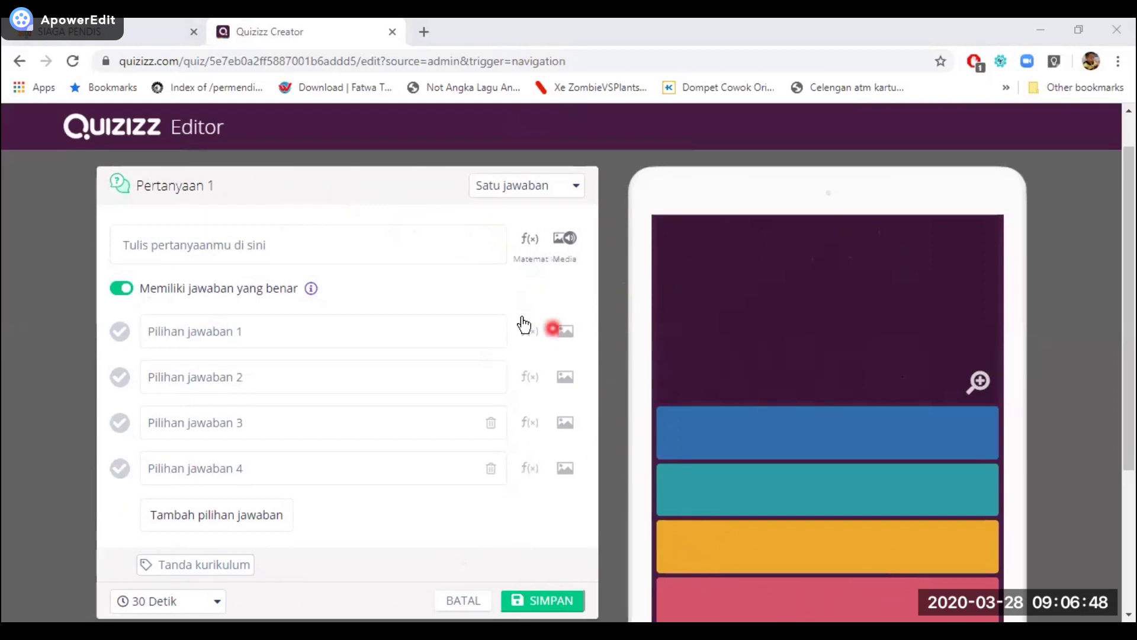
pyautogui.click(231, 244)
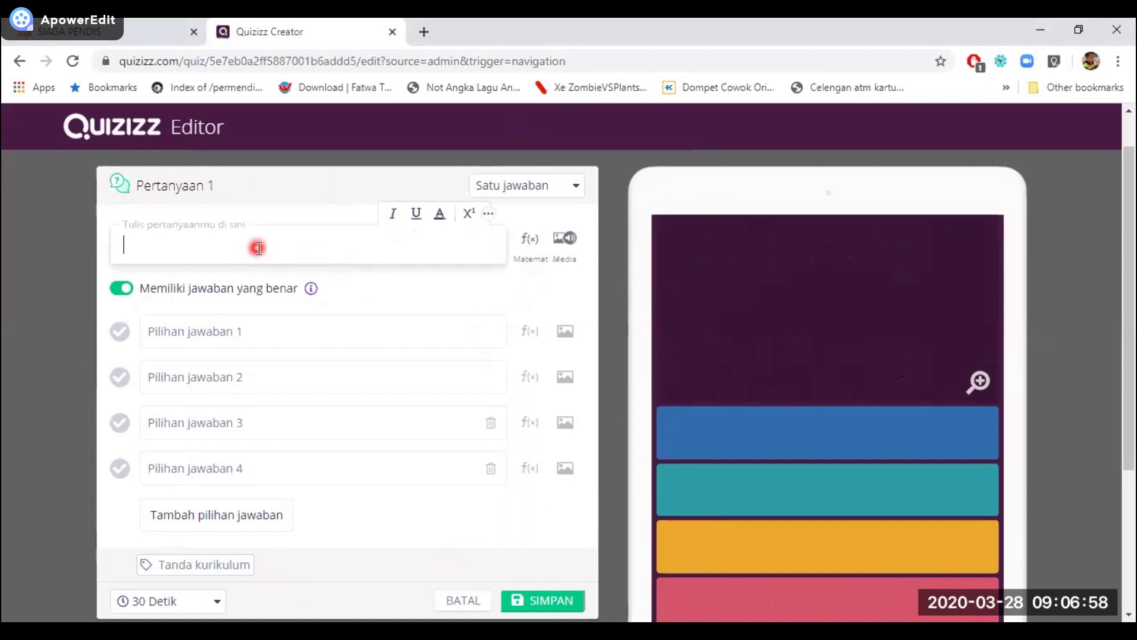
pyautogui.write('nama ki')
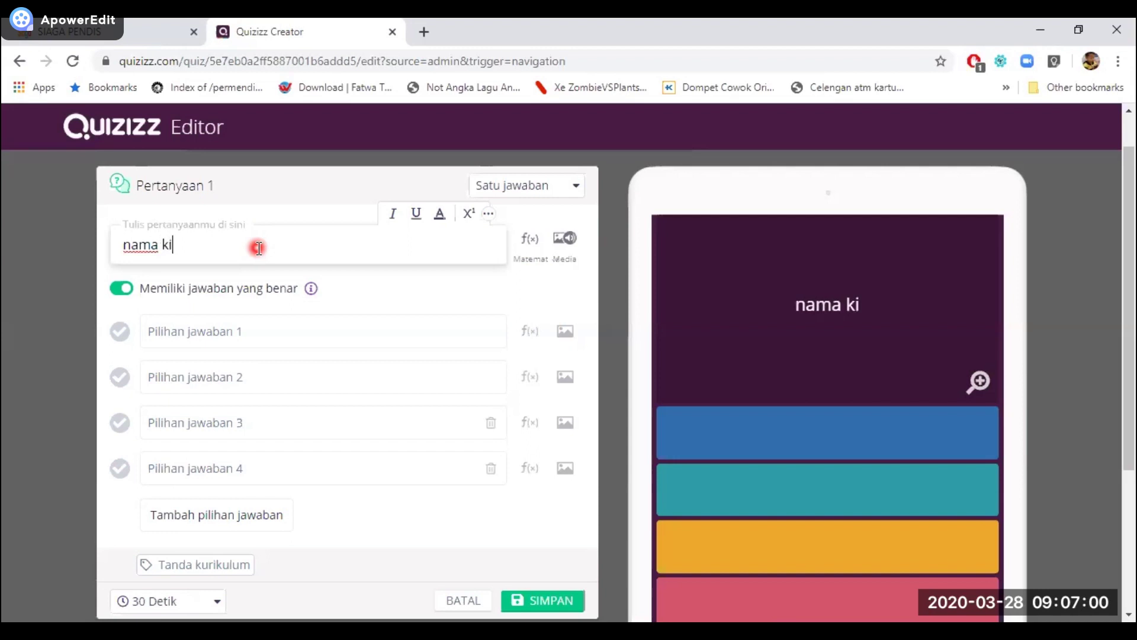
pyautogui.write('tab yang diberikan Allah kepada nabi')
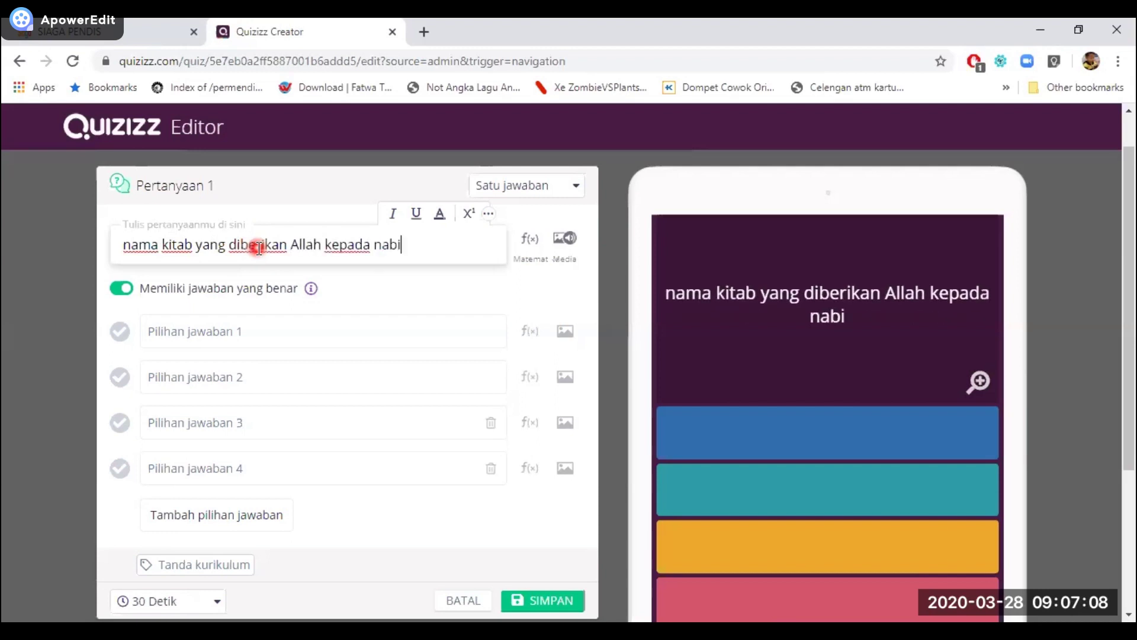
pyautogui.write(' Musa')
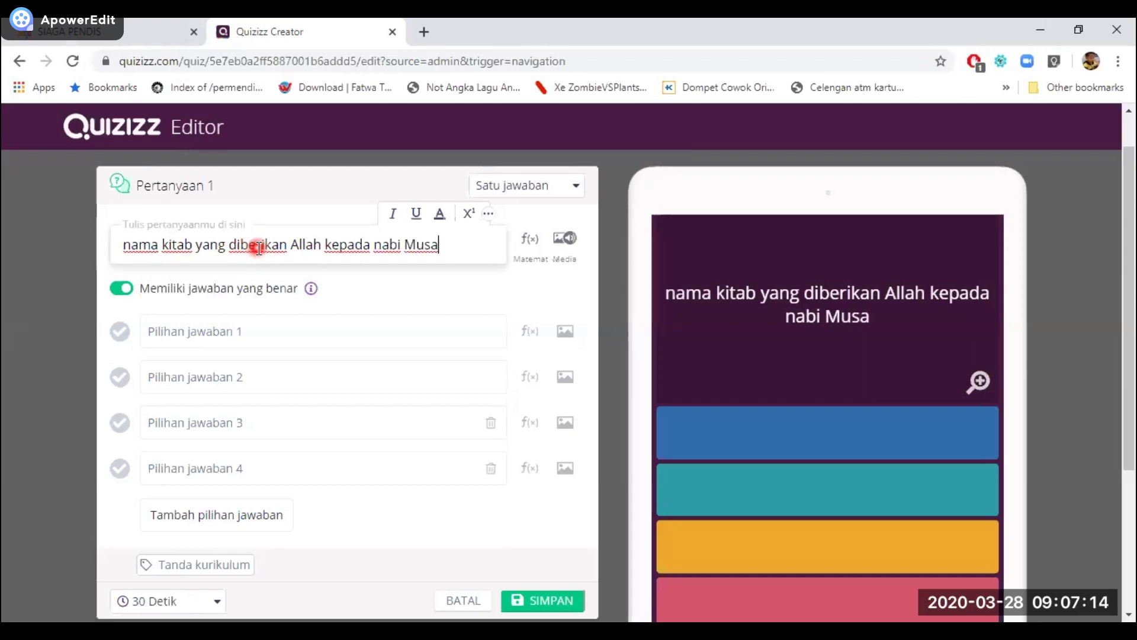
pyautogui.write(' ... .')
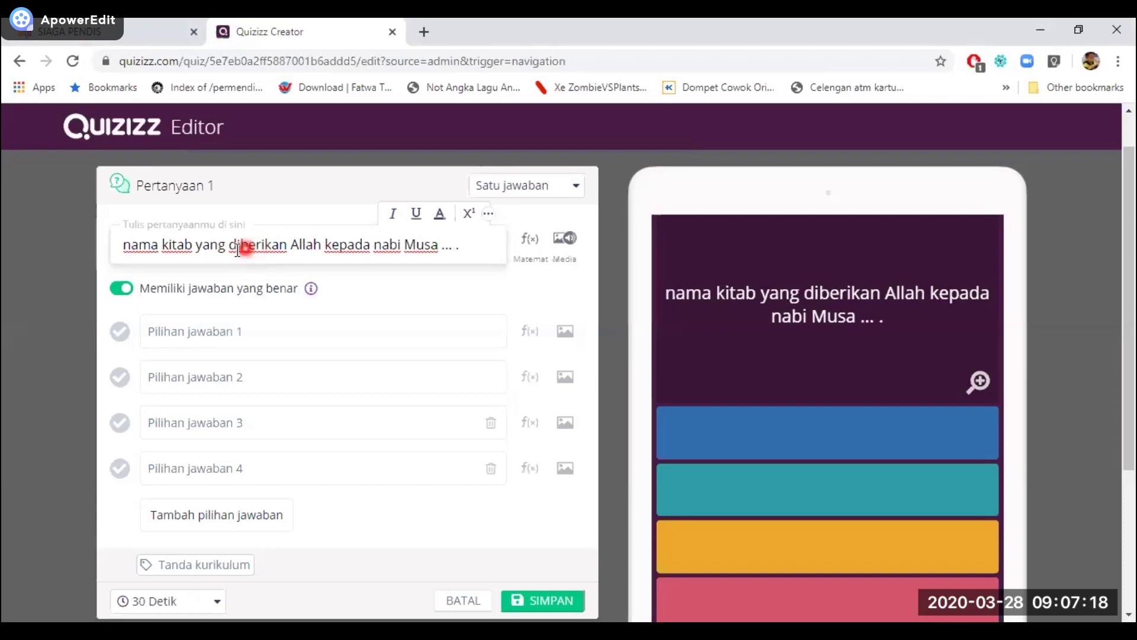
# Fill in the four answer options of question 1 as Taurat, Injil, Zabur and Al Qur'an.
pyautogui.click(172, 330)
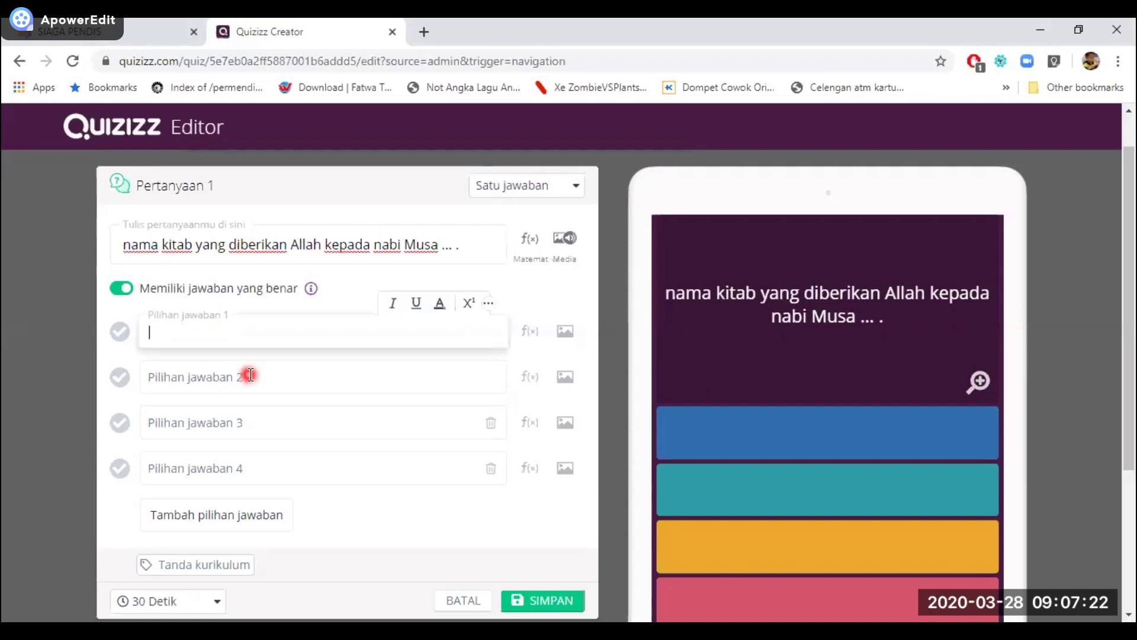
pyautogui.write('Taurat')
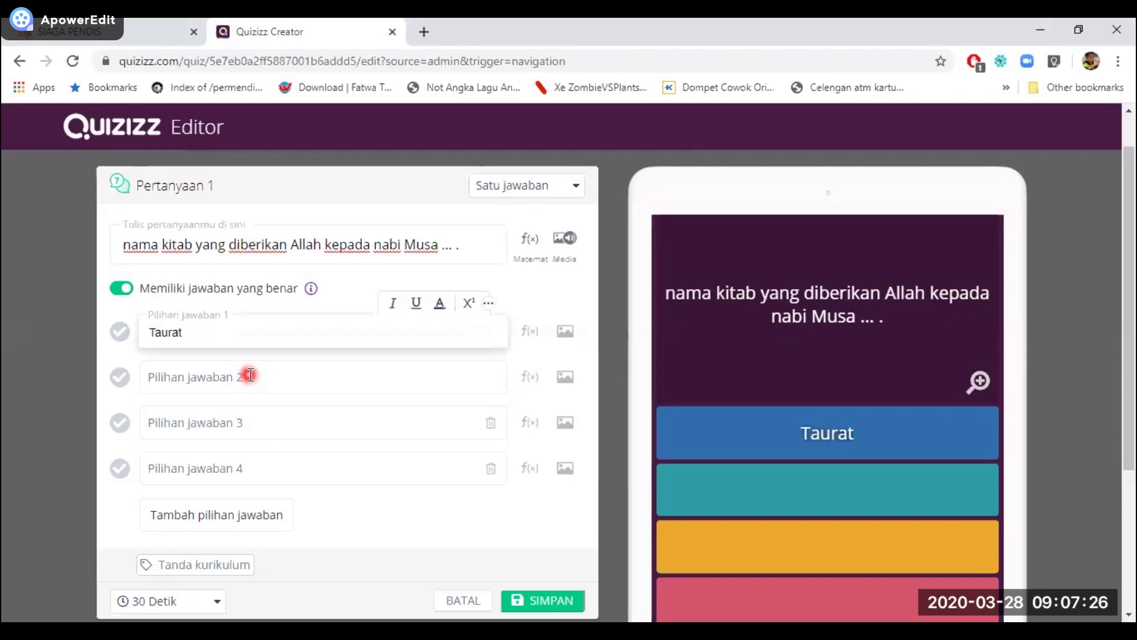
pyautogui.click(251, 375)
pyautogui.write('Injil')
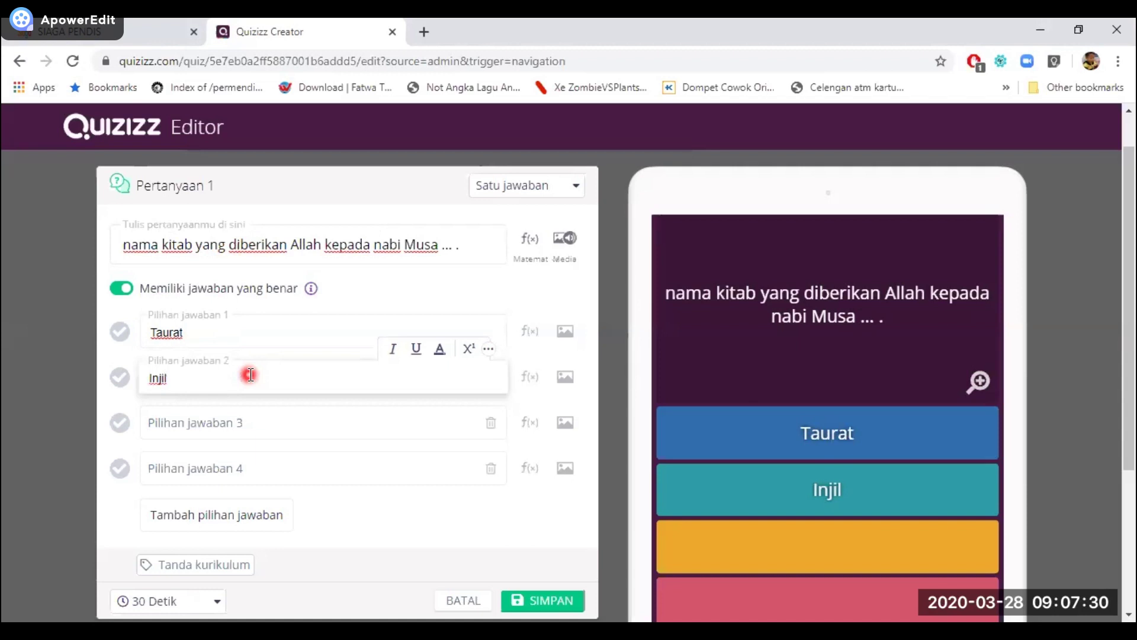
pyautogui.press('Tab')
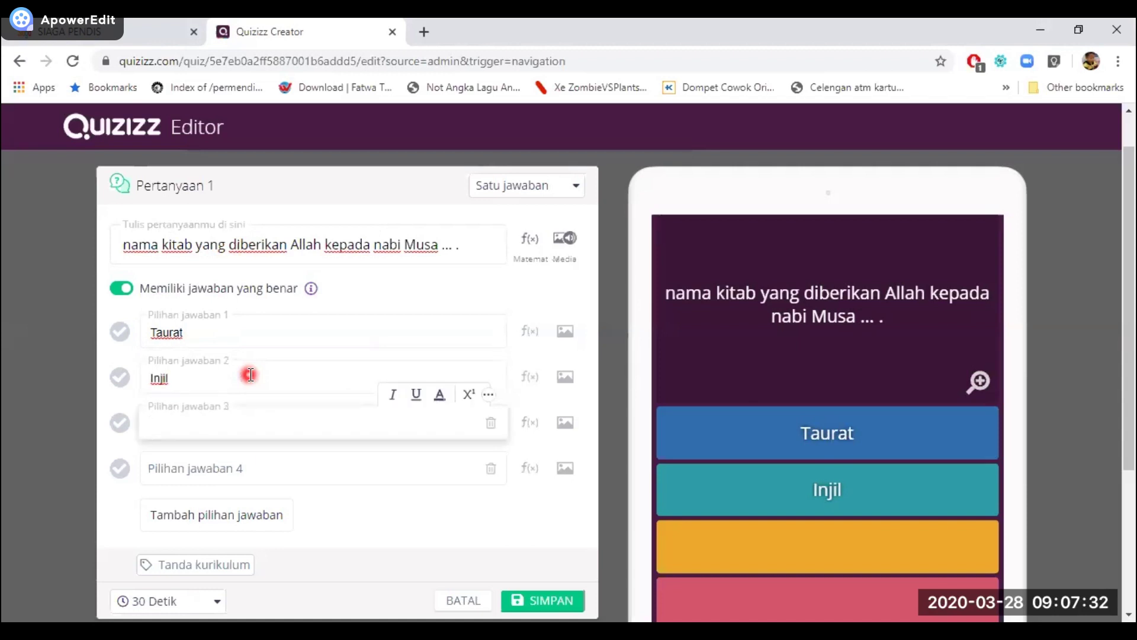
pyautogui.write('Zabur')
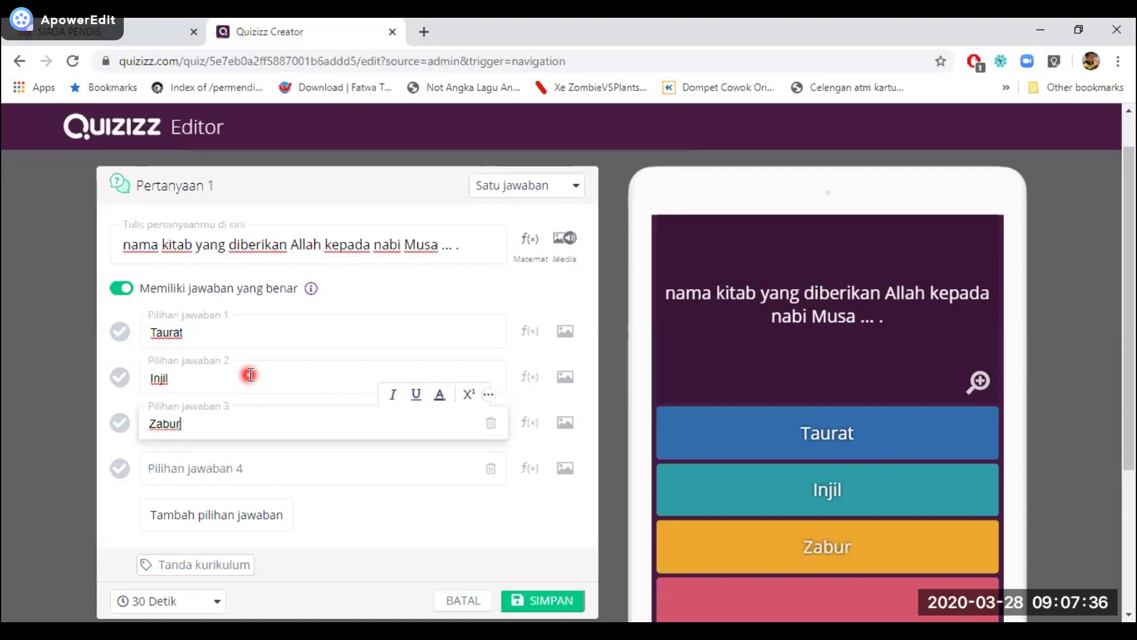
pyautogui.press('Tab')
pyautogui.write("Al Qur'an")
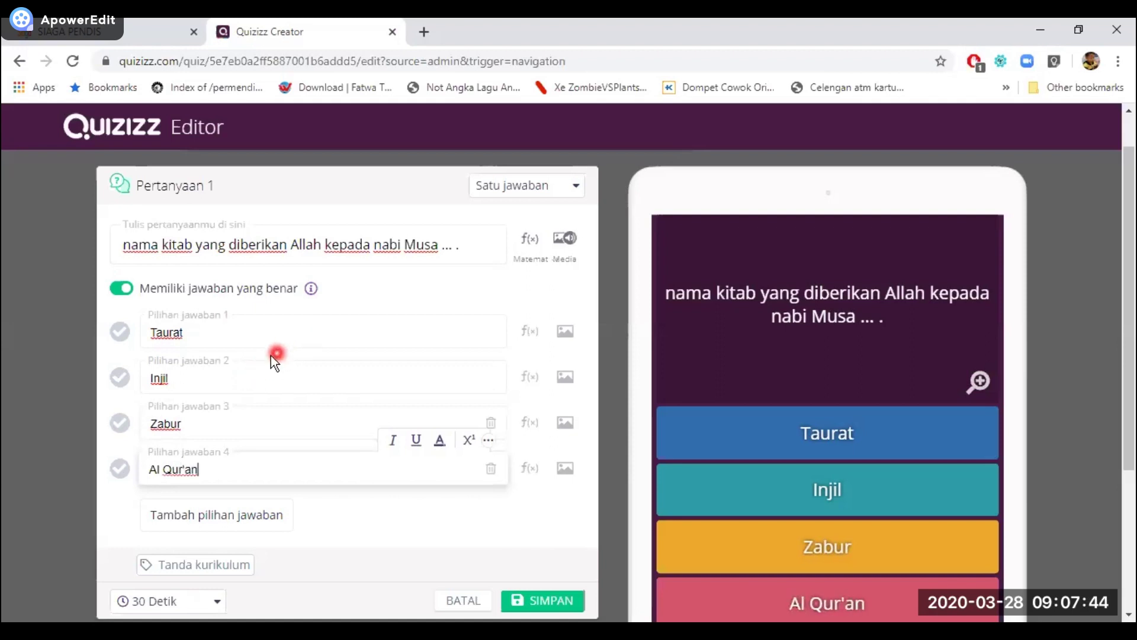
# Mark Taurat as the correct answer, keep the single-answer question type, and save question 1.
pyautogui.click(119, 332)
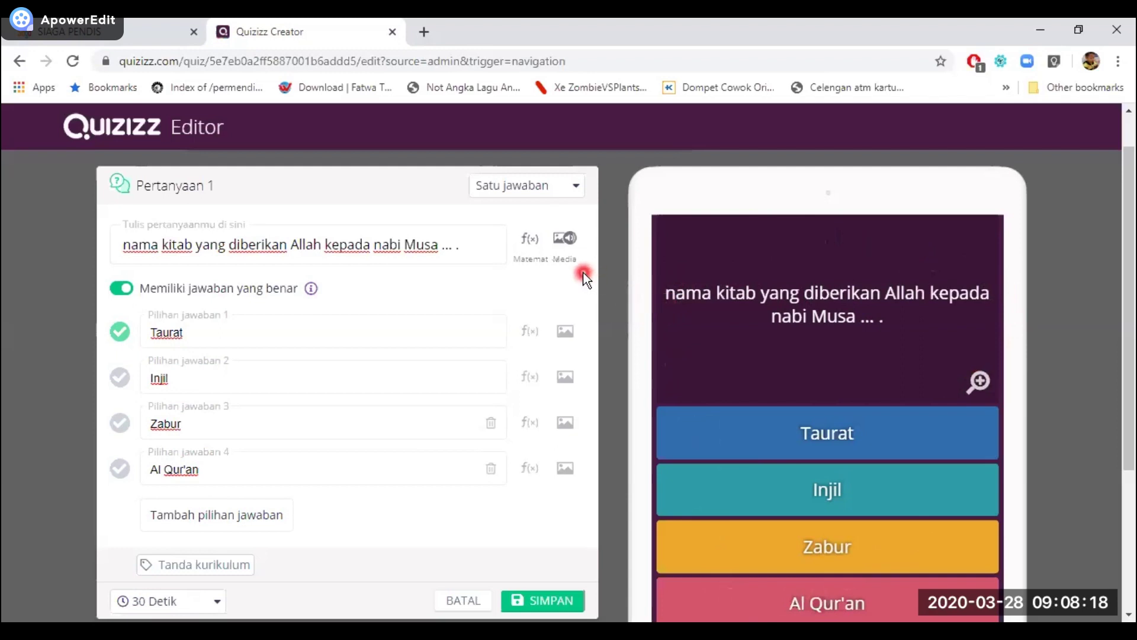
pyautogui.click(575, 191)
pyautogui.click(574, 189)
pyautogui.click(539, 601)
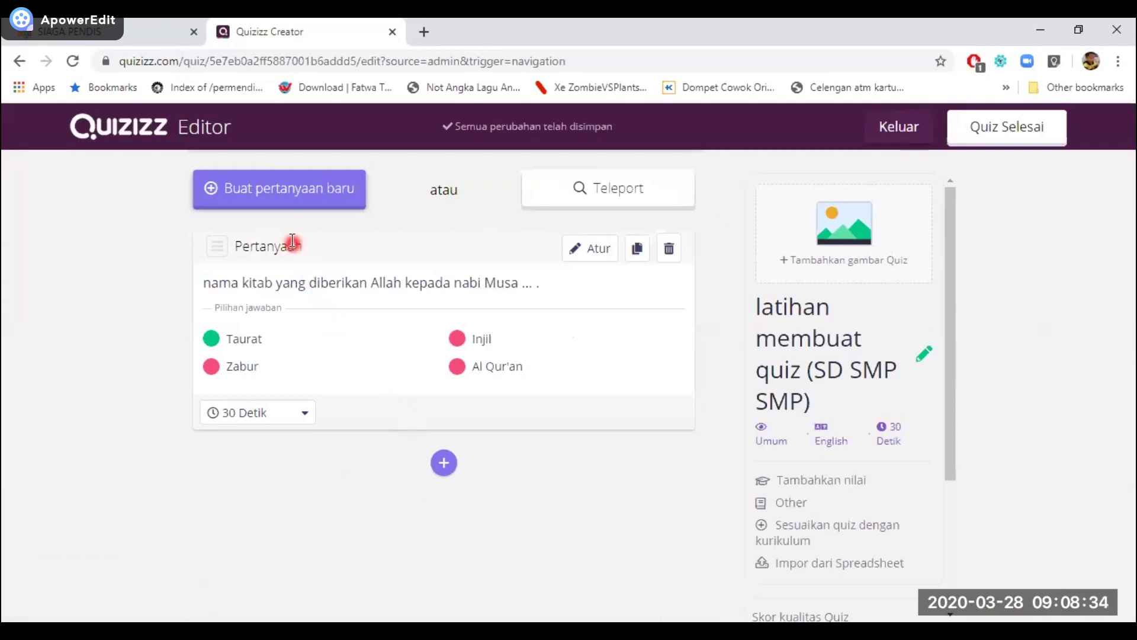
# Create a second question with the text "berikut adalah gerakan solat bernama ... .".
pyautogui.click(268, 197)
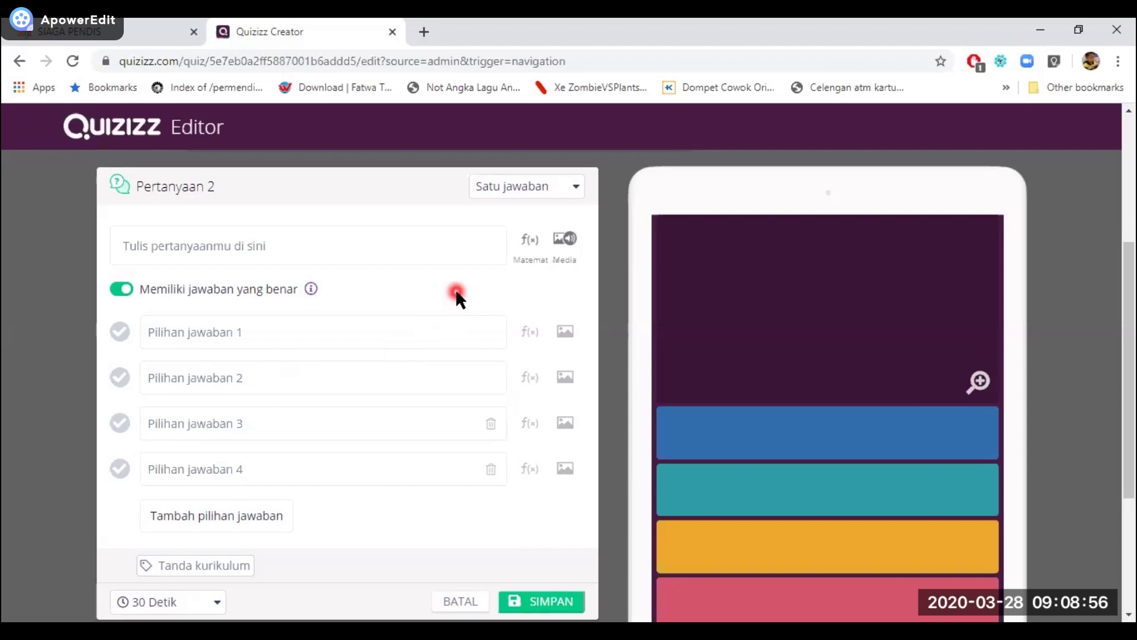
pyautogui.click(567, 247)
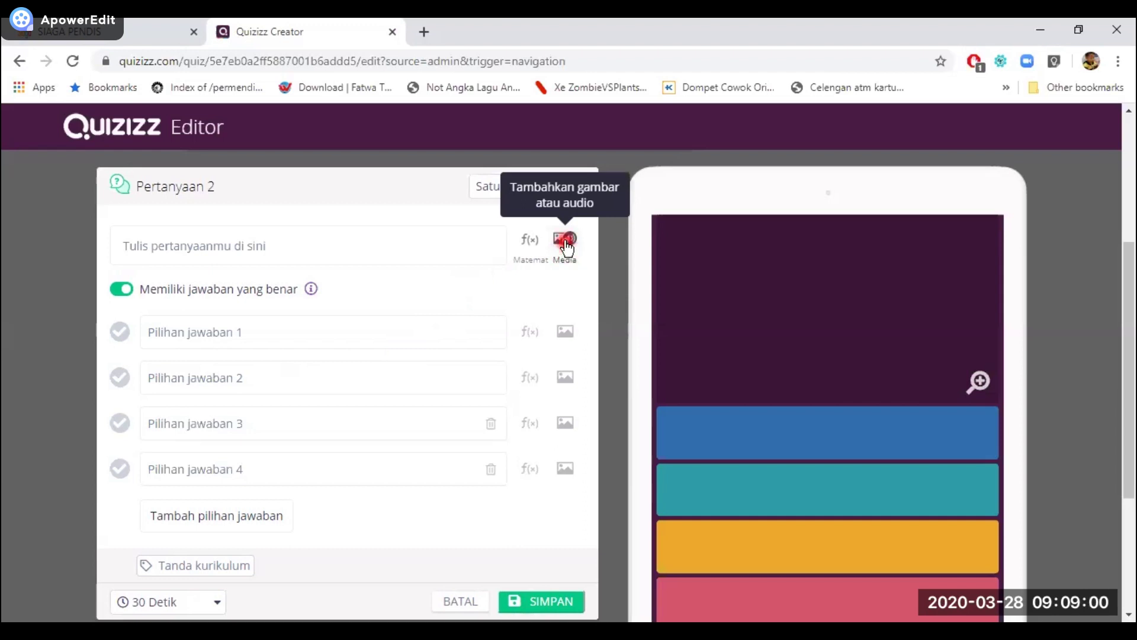
pyautogui.click(413, 248)
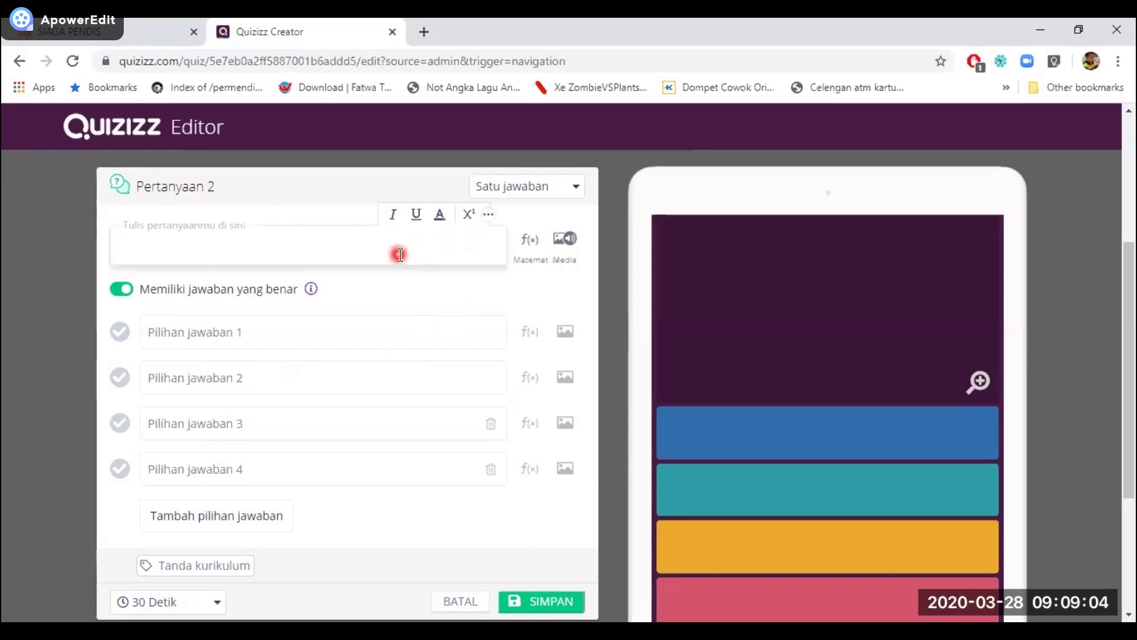
pyautogui.write('berikut a')
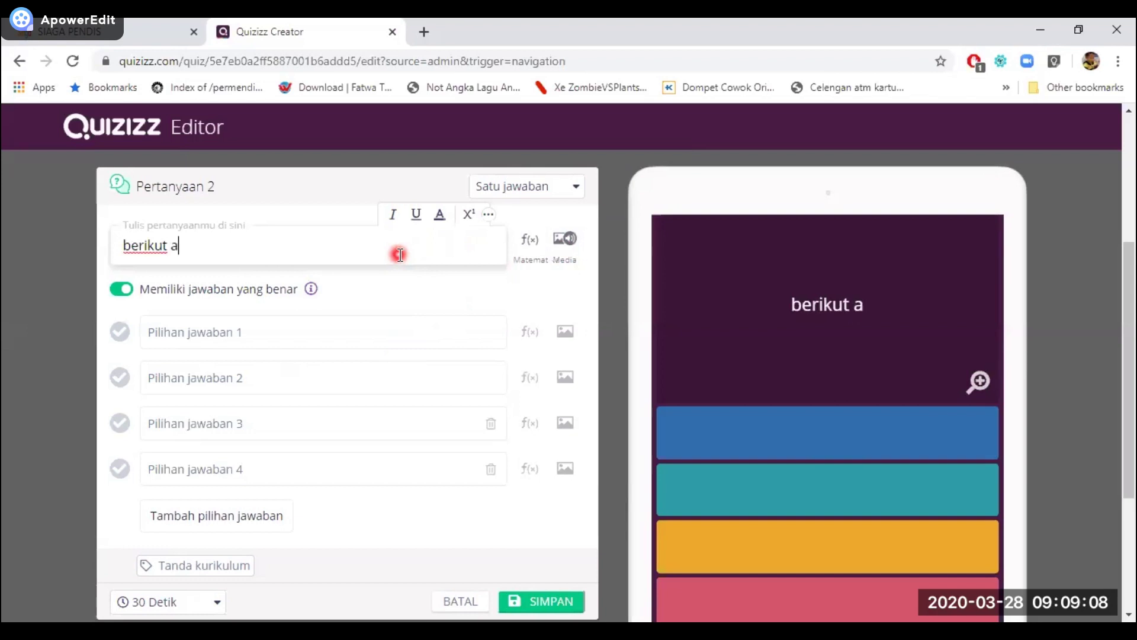
pyautogui.write('dalah gerakan')
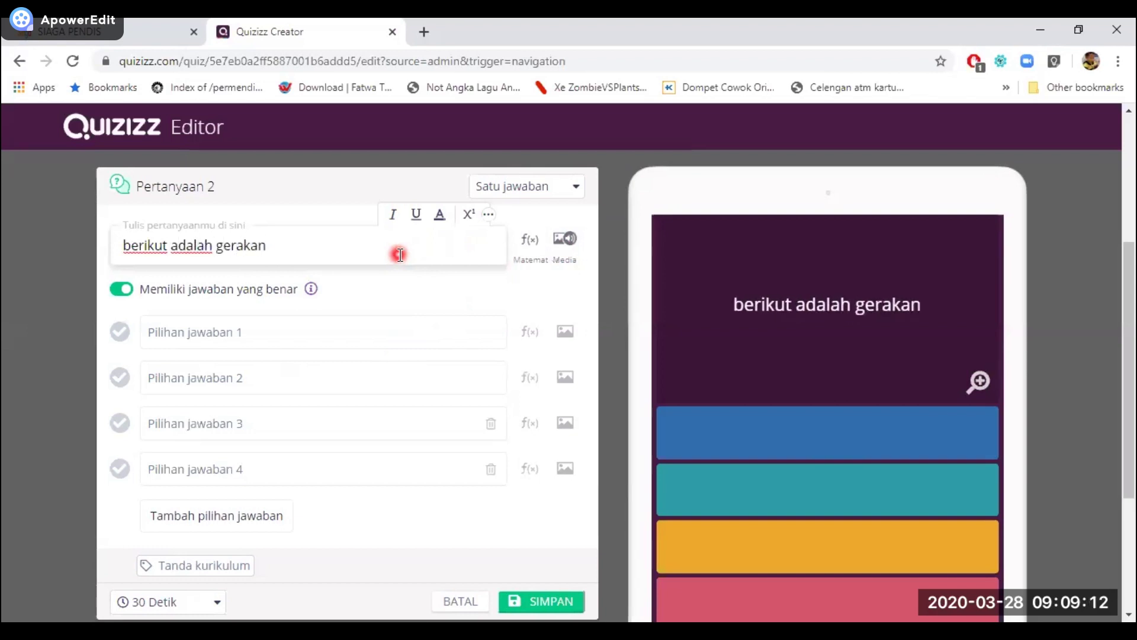
pyautogui.write(' solat ber')
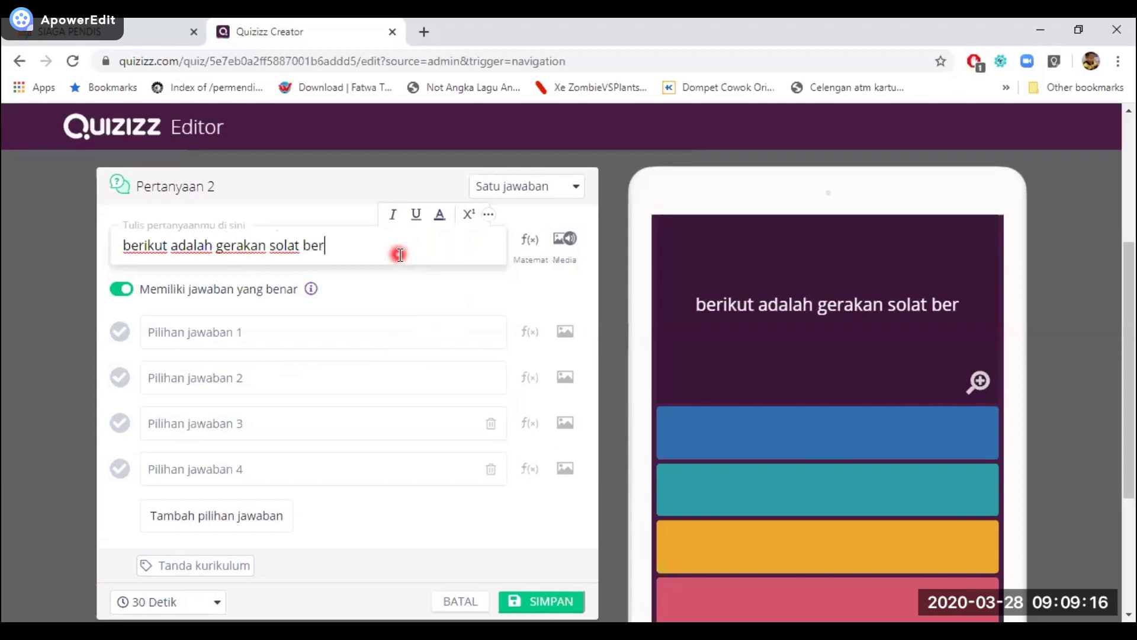
pyautogui.write('nama ')
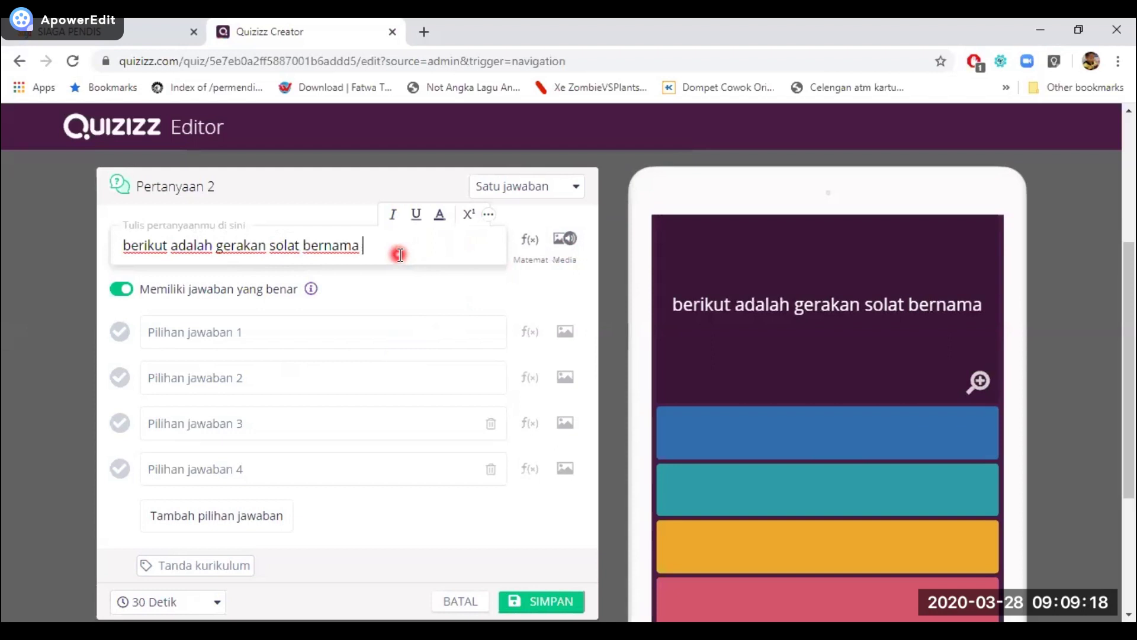
pyautogui.write('... .')
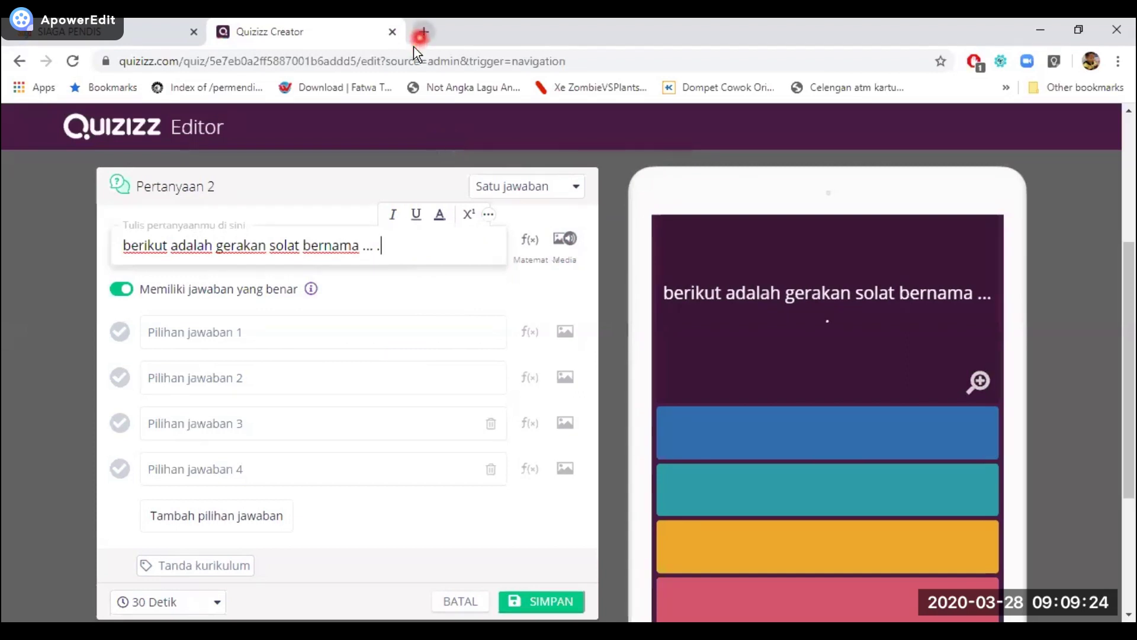
# Search Google in a new browser tab for "gambar cartoon ruku" and look through the results for a suitable picture.
pyautogui.hotkey('ctrl', 't')
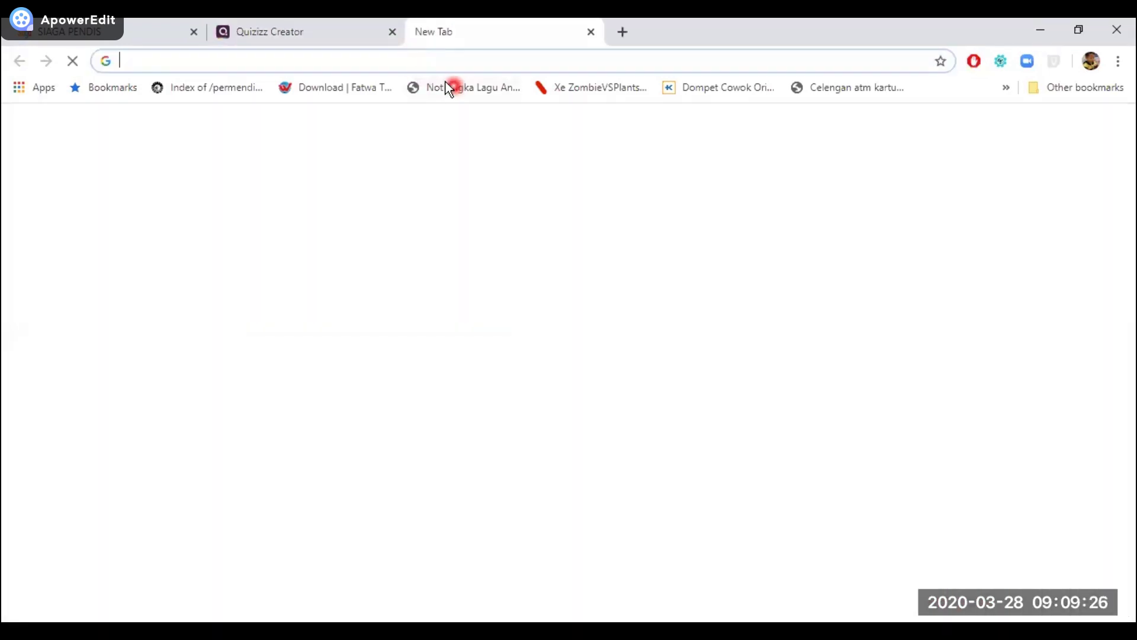
pyautogui.click(465, 365)
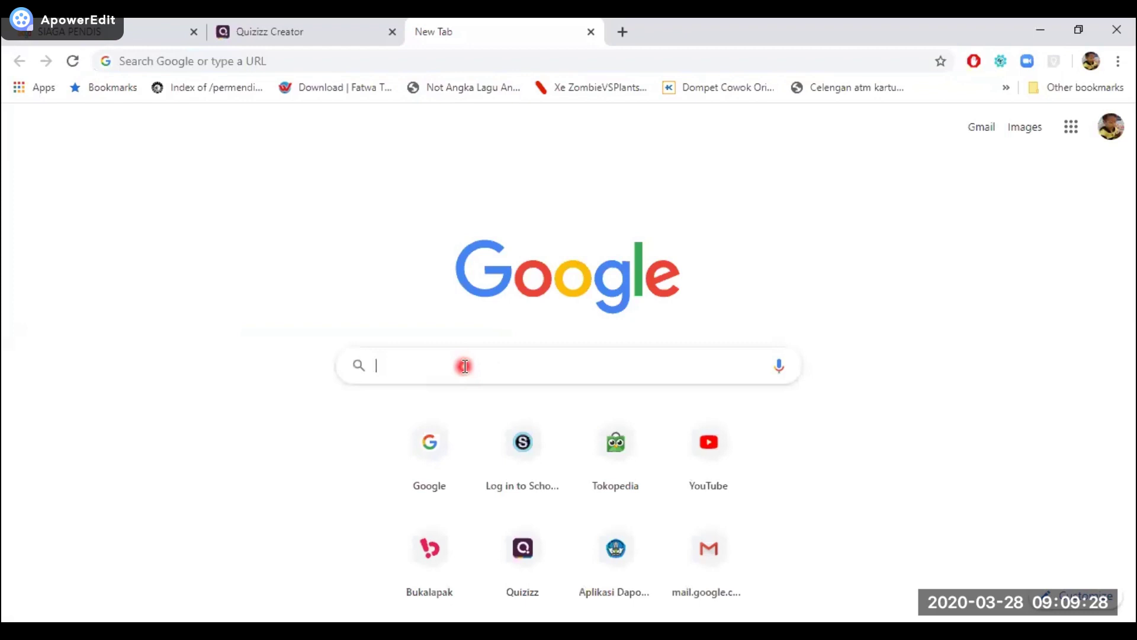
pyautogui.write('gamb')
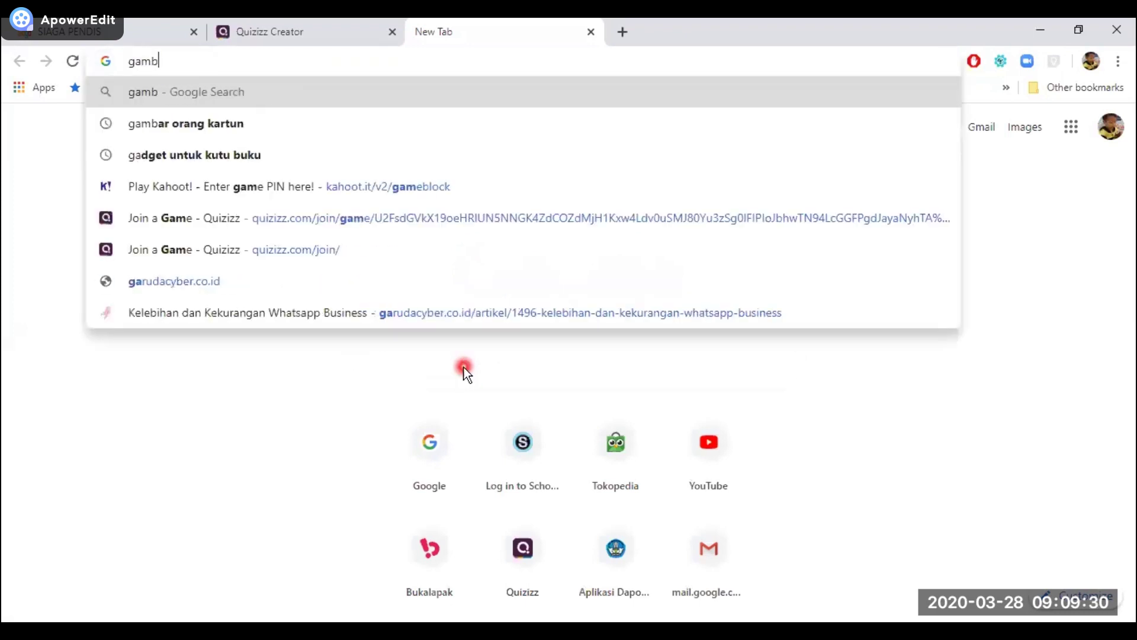
pyautogui.write('ar carto')
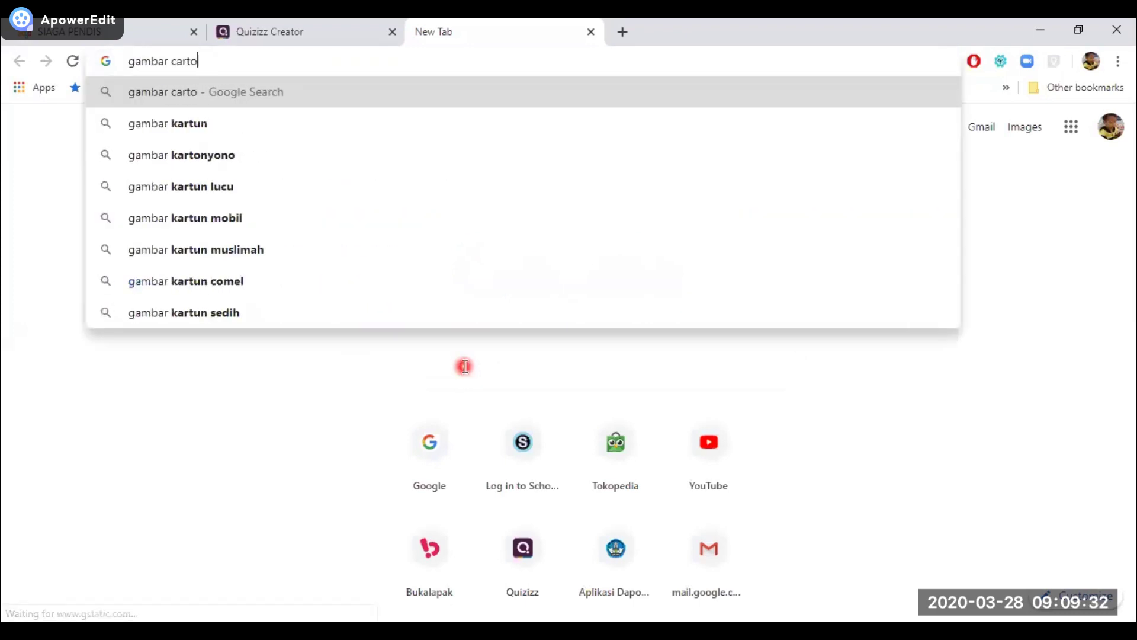
pyautogui.write('on ruku')
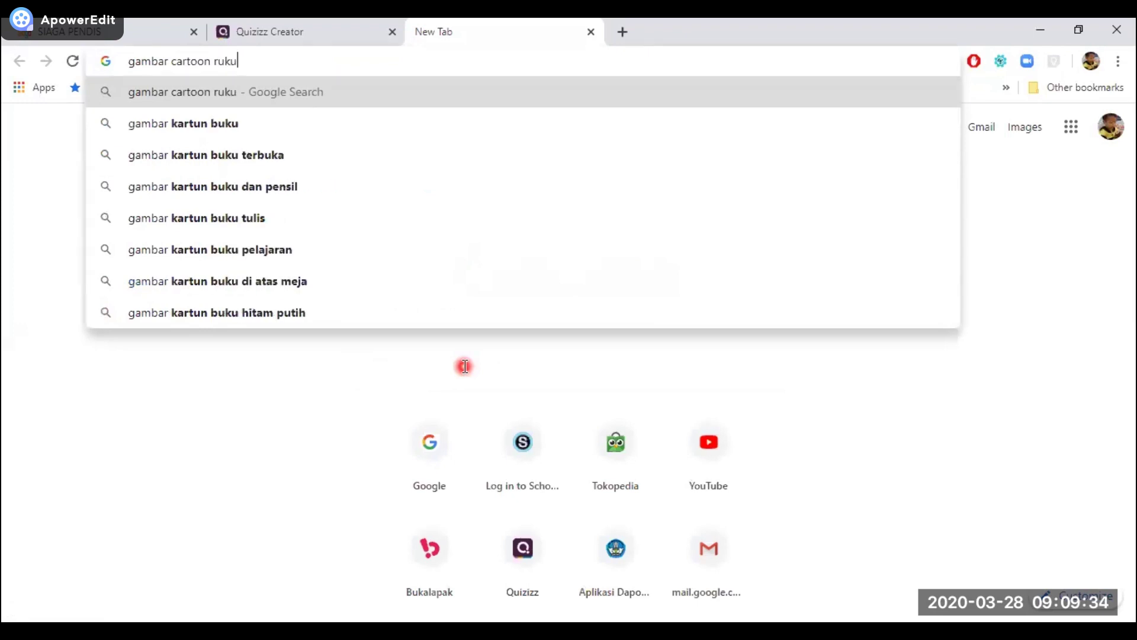
pyautogui.press('Return')
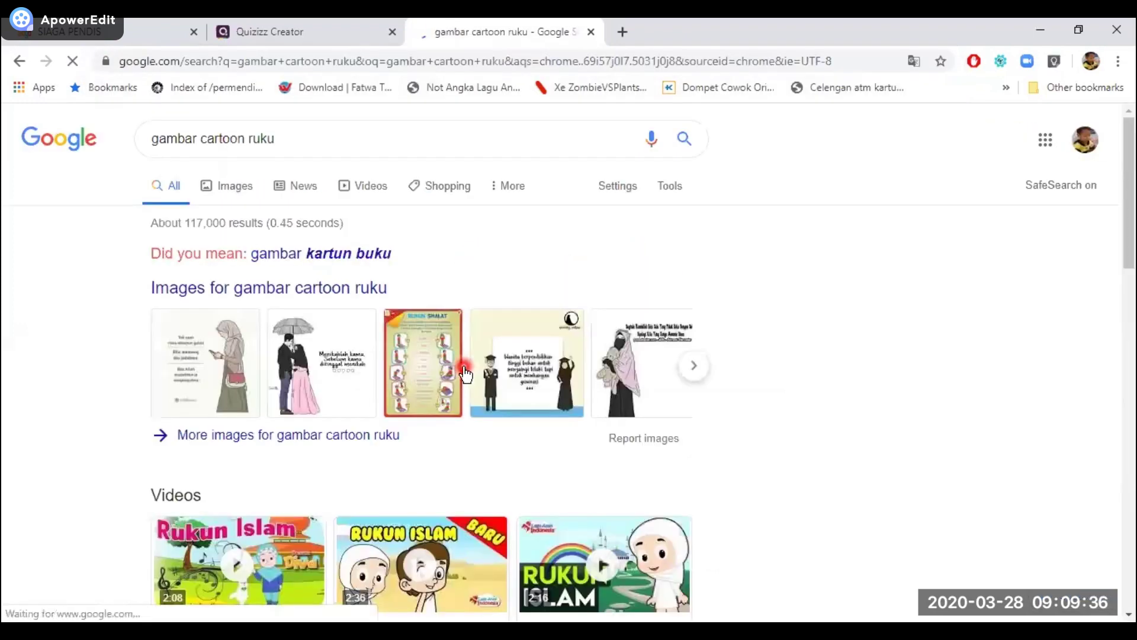
pyautogui.scroll(-2, 474, 474)
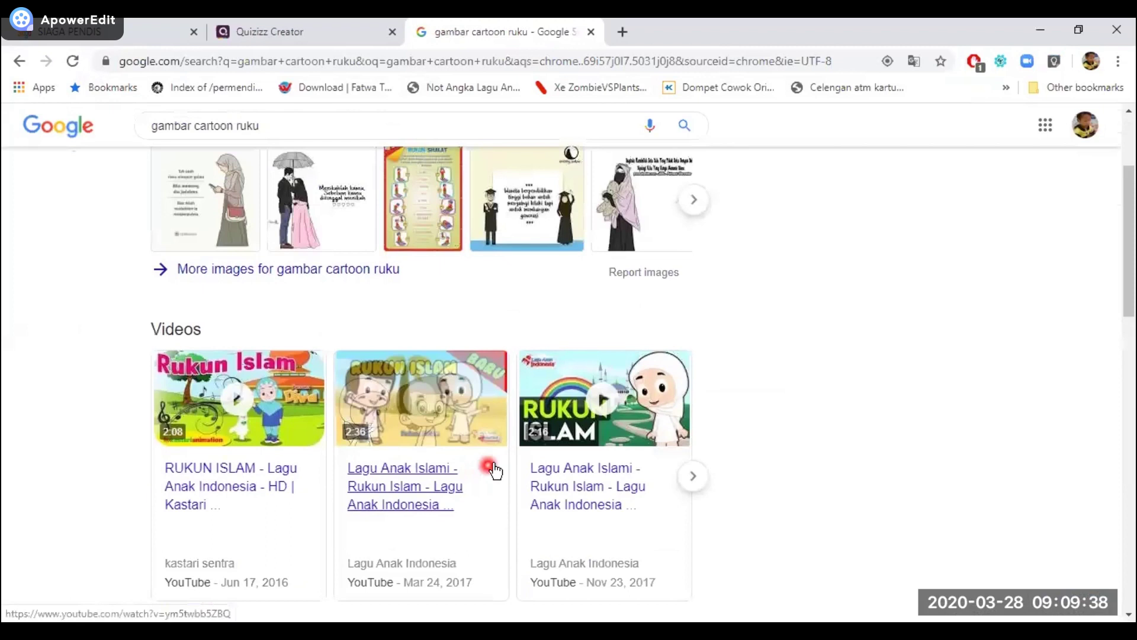
pyautogui.scroll(1, 487, 455)
pyautogui.scroll(1, 487, 454)
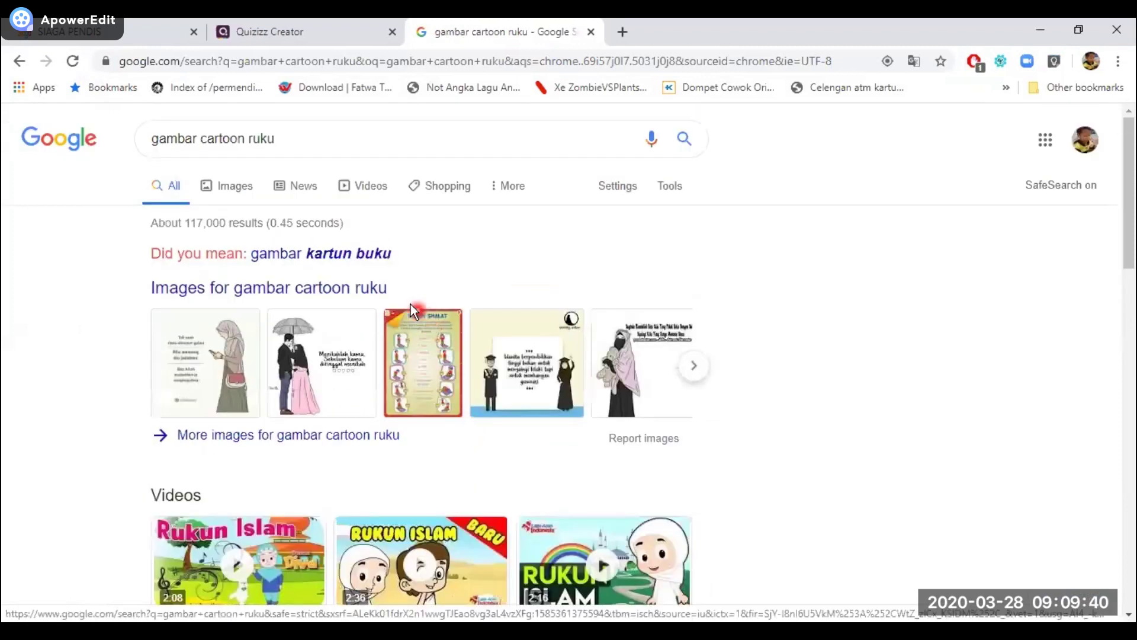
# Refine the Google query to "gambar cartoon ruku'" and run the search again.
pyautogui.click(271, 138)
pyautogui.write('"')
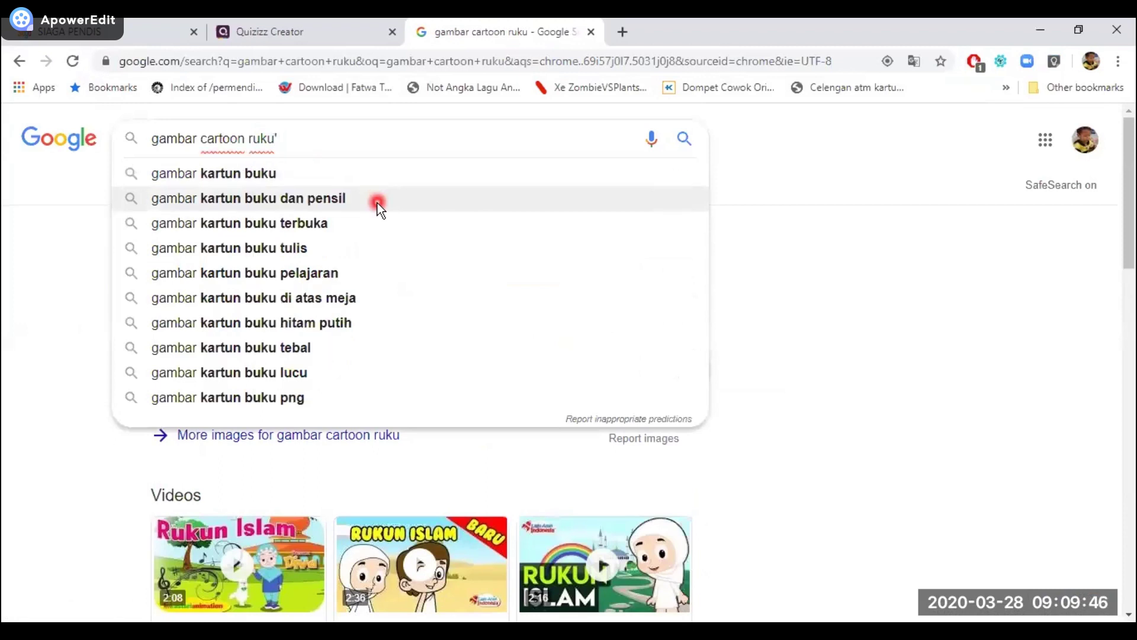
pyautogui.press('Return')
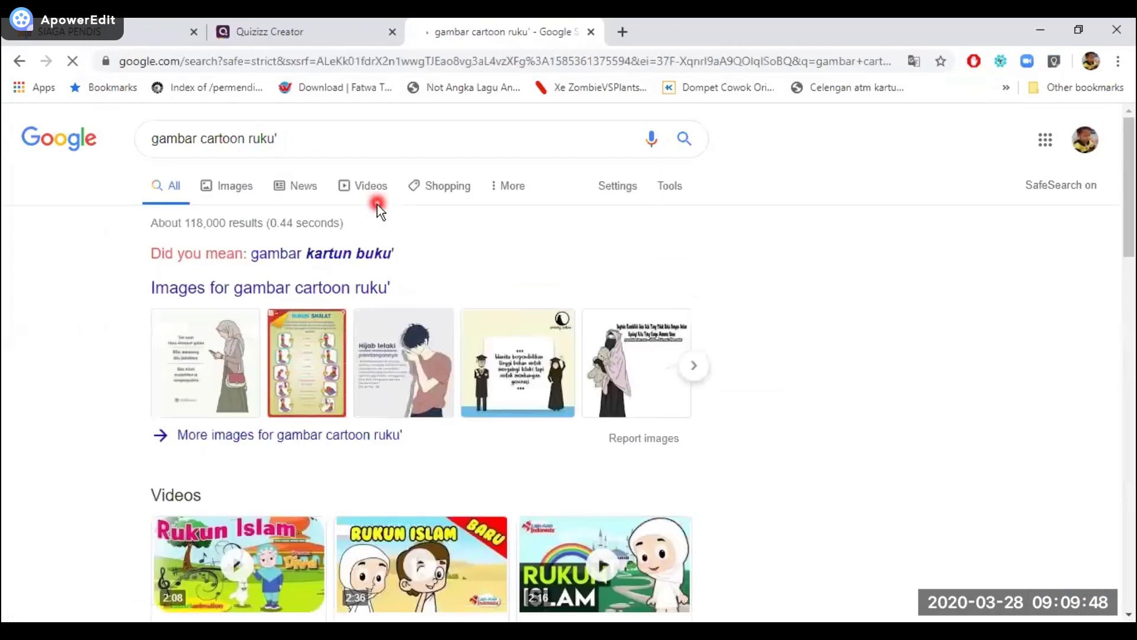
# Replace "cartoon" with "solat" in the query, search for "gambar solat ruku'", and show the image results.
pyautogui.moveTo(245, 138); pyautogui.dragTo(201, 146)
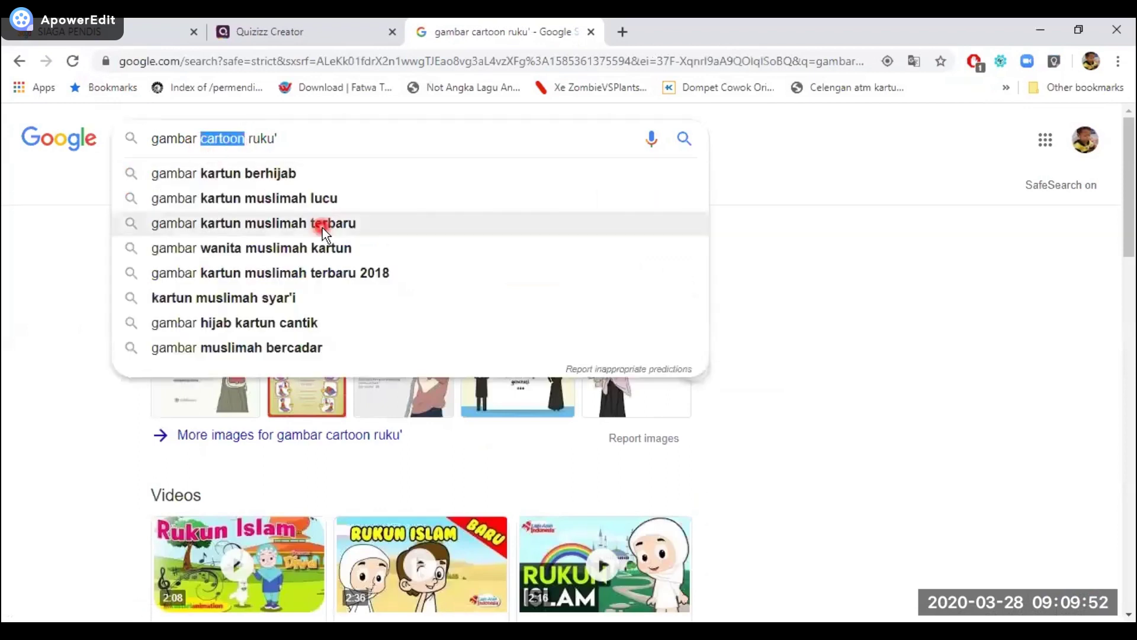
pyautogui.write('solat')
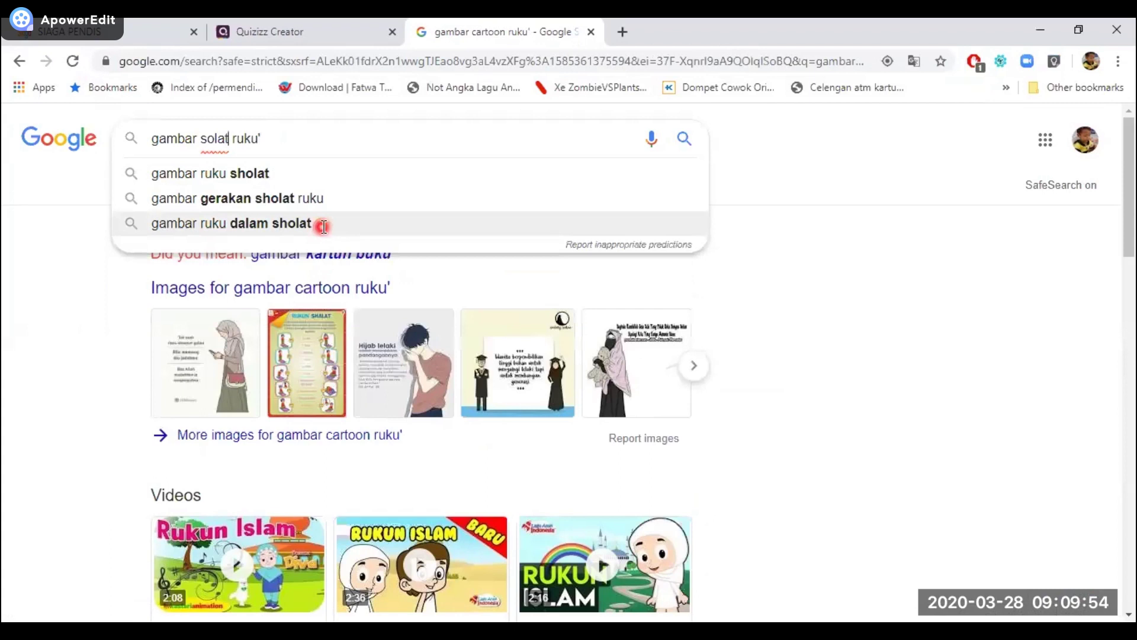
pyautogui.press('Return')
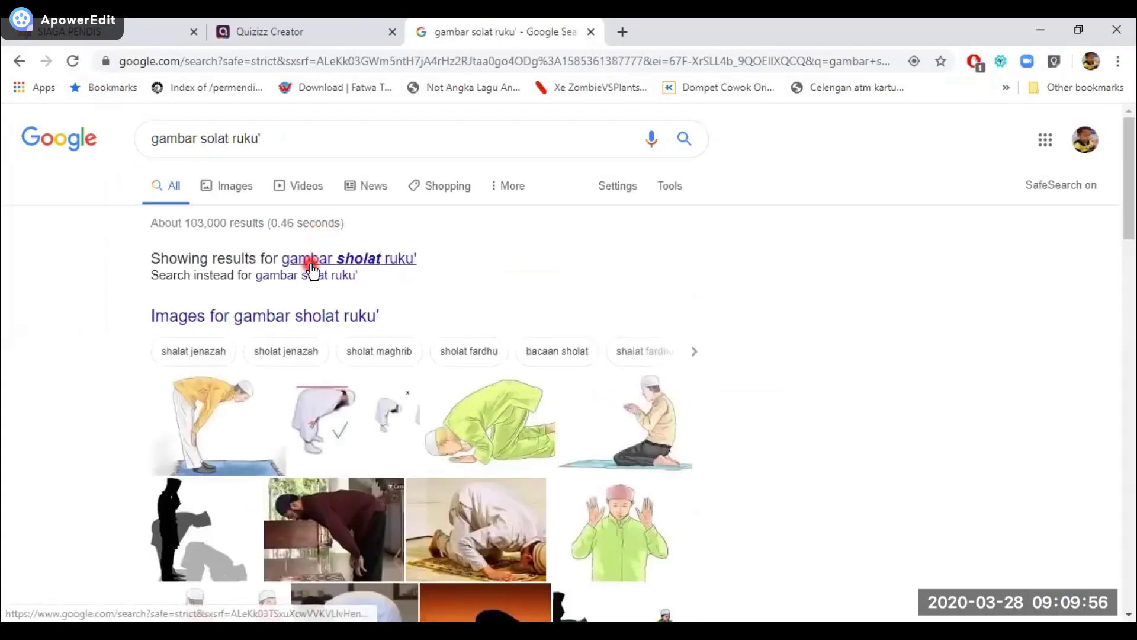
pyautogui.click(276, 318)
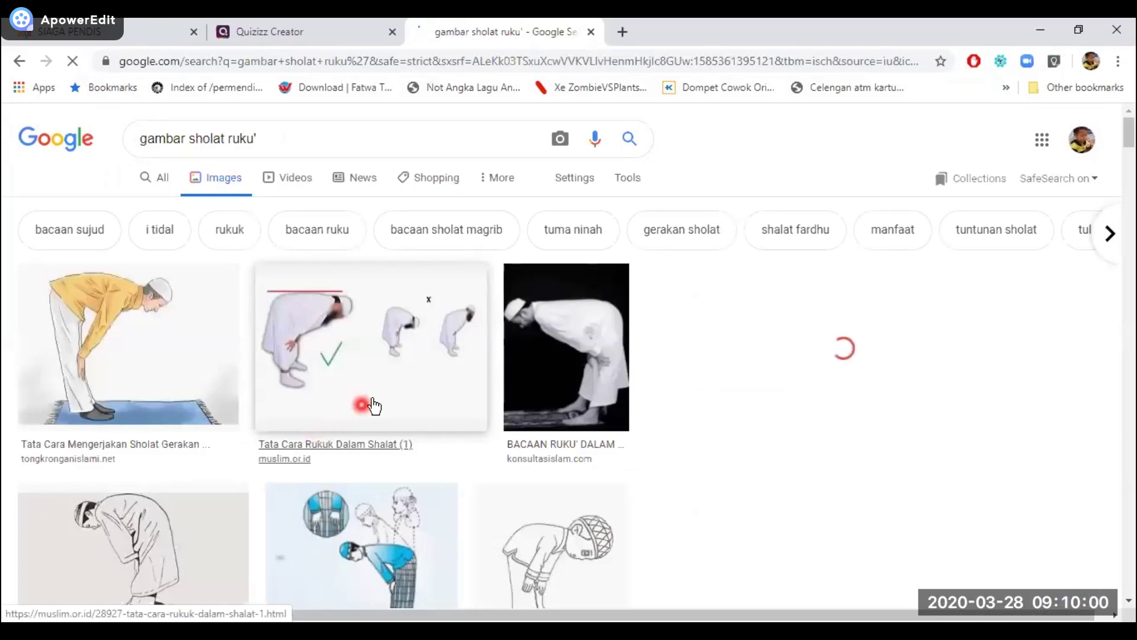
# Enlarge the drawing of the bowing man in a yellow shirt from tongkronganislami.net and copy its image address.
pyautogui.click(399, 370)
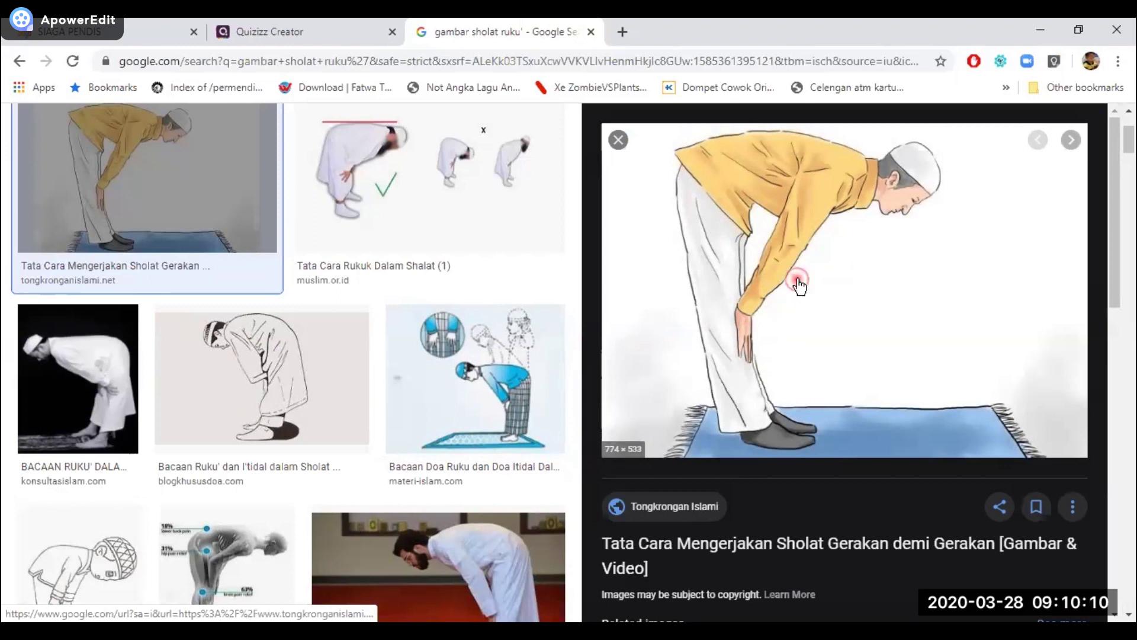
pyautogui.rightClick(799, 286)
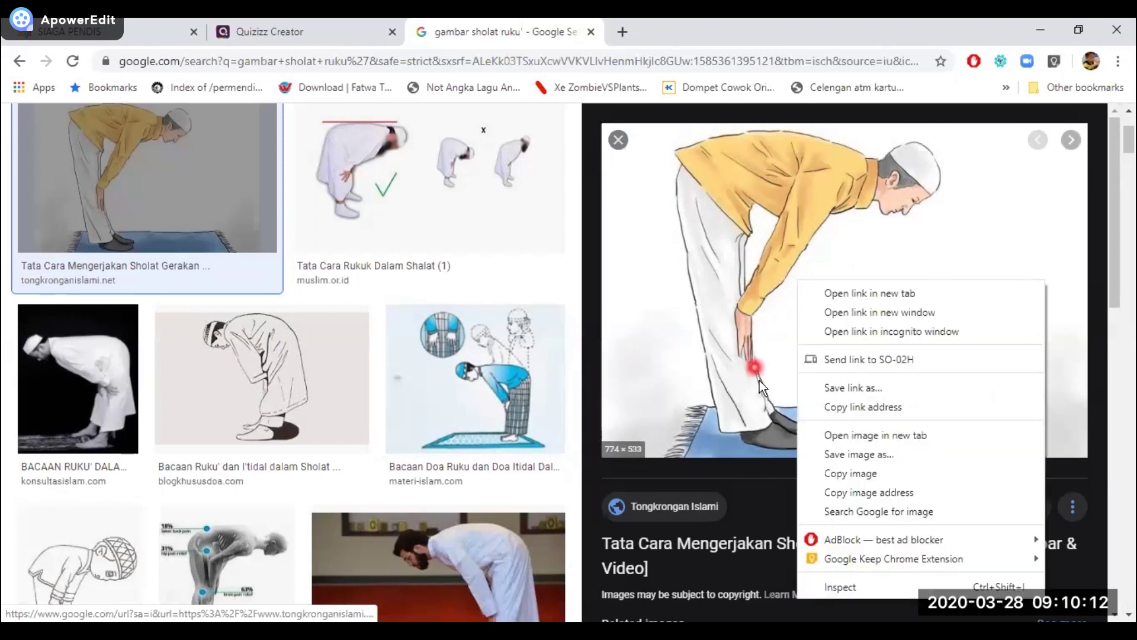
pyautogui.click(904, 492)
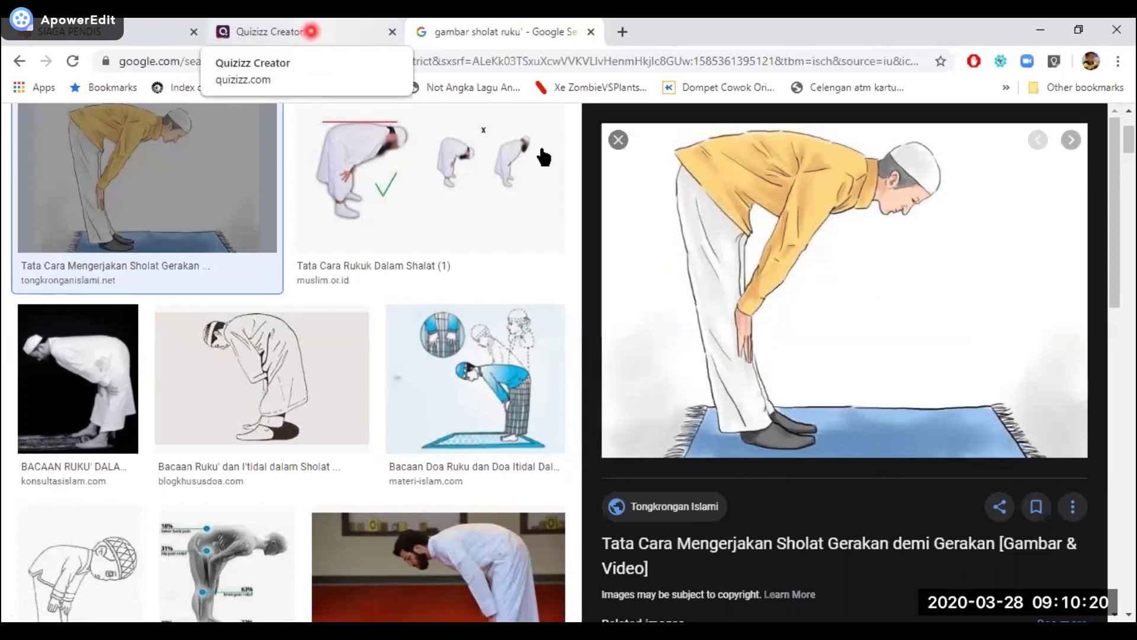
# Return to the Quizizz editor and add the copied image link as the picture for question 2.
pyautogui.click(311, 30)
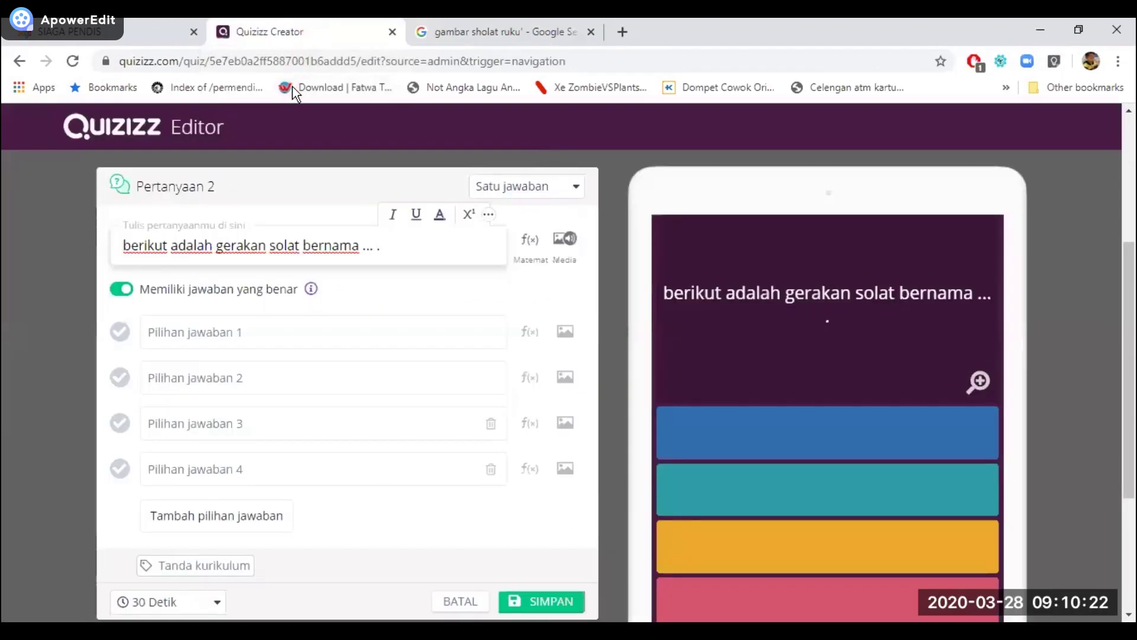
pyautogui.click(564, 244)
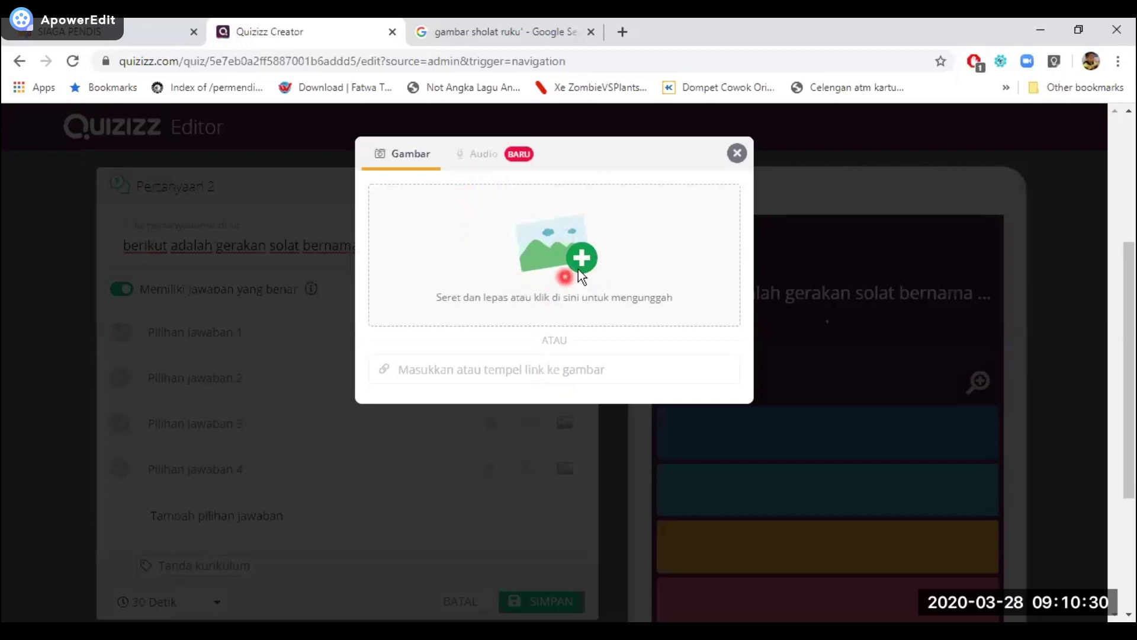
pyautogui.click(453, 370)
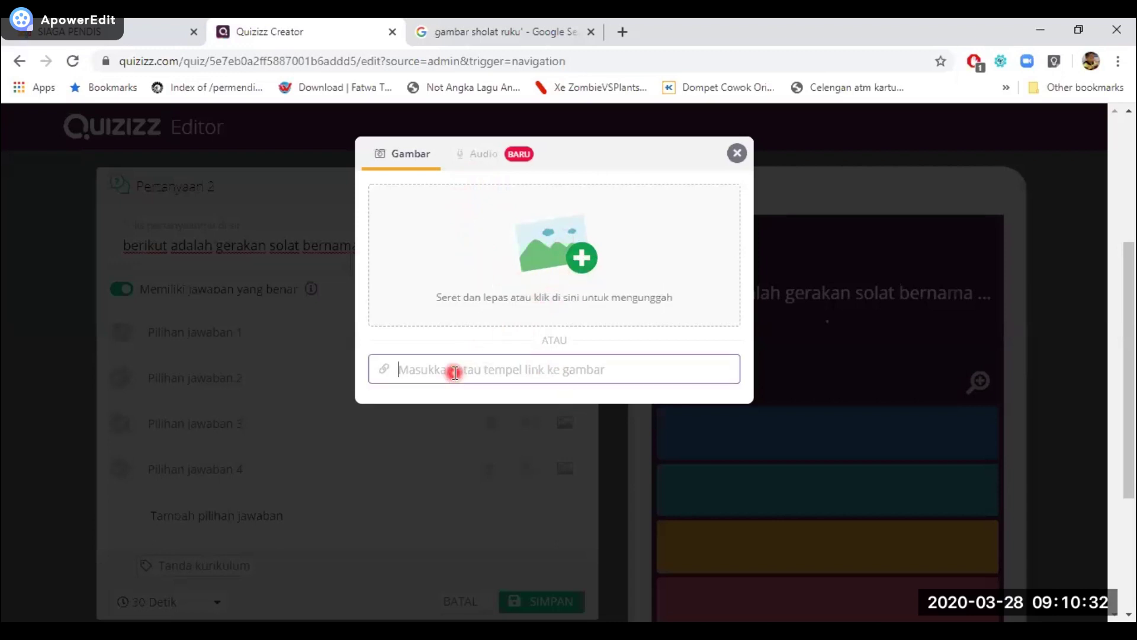
pyautogui.rightClick(455, 373)
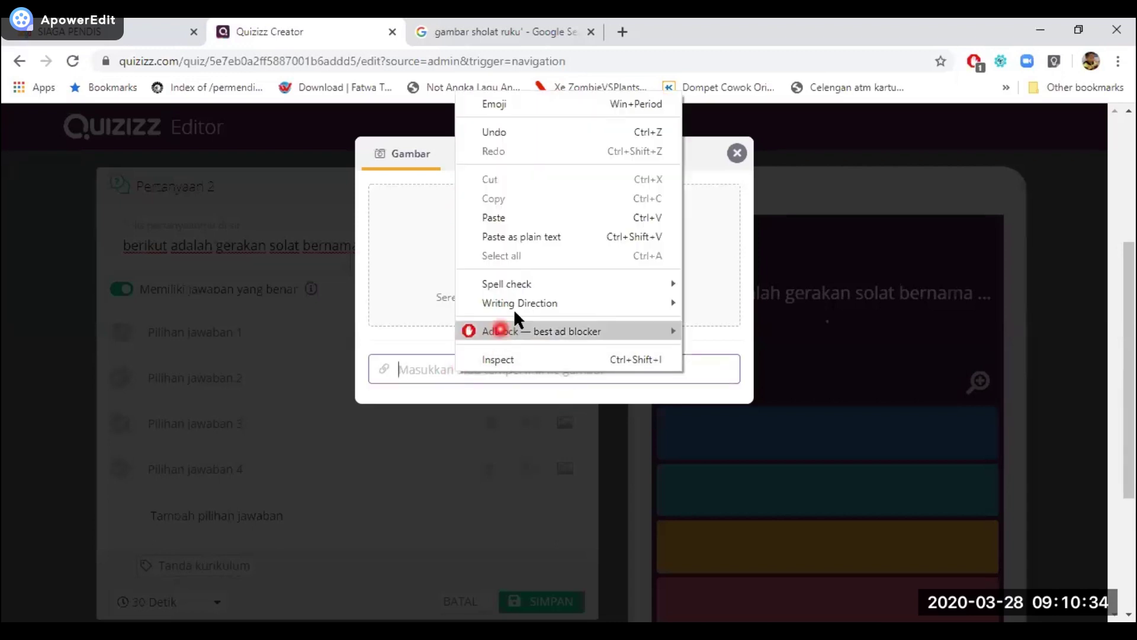
pyautogui.click(522, 227)
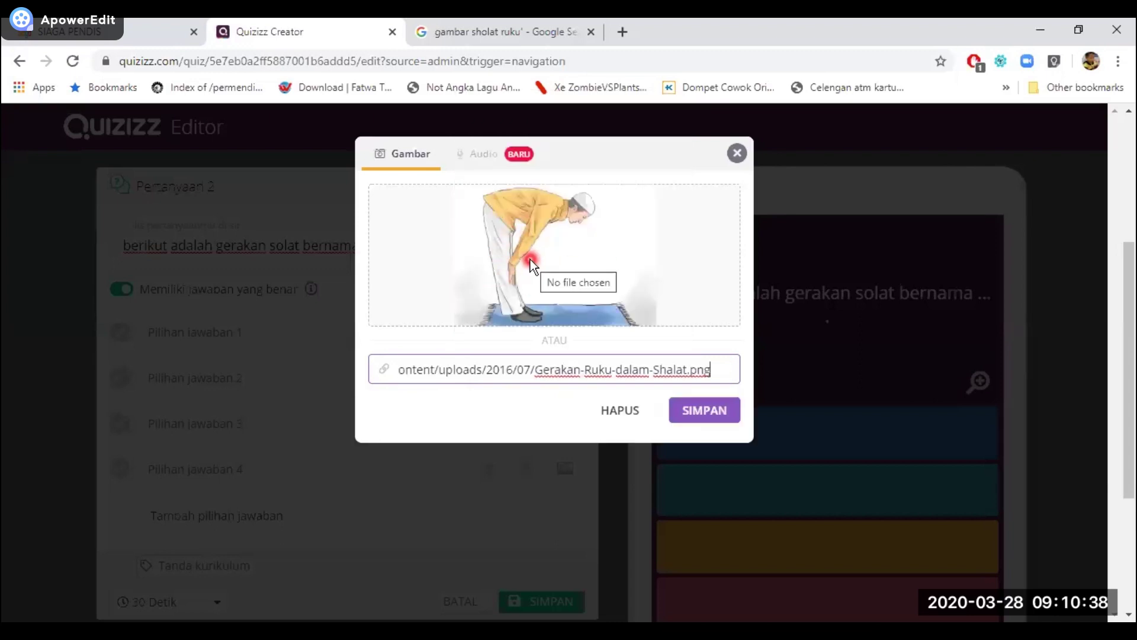
pyautogui.click(699, 408)
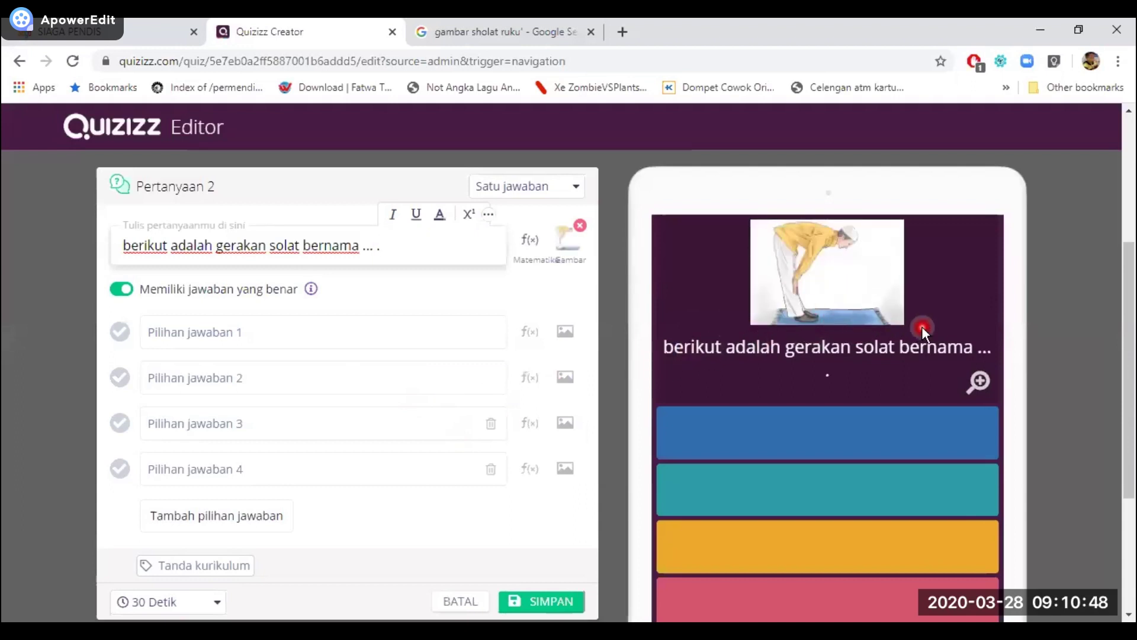
# Fill in the first two answer options of question 2 as Sujud and i'tidal.
pyautogui.click(199, 333)
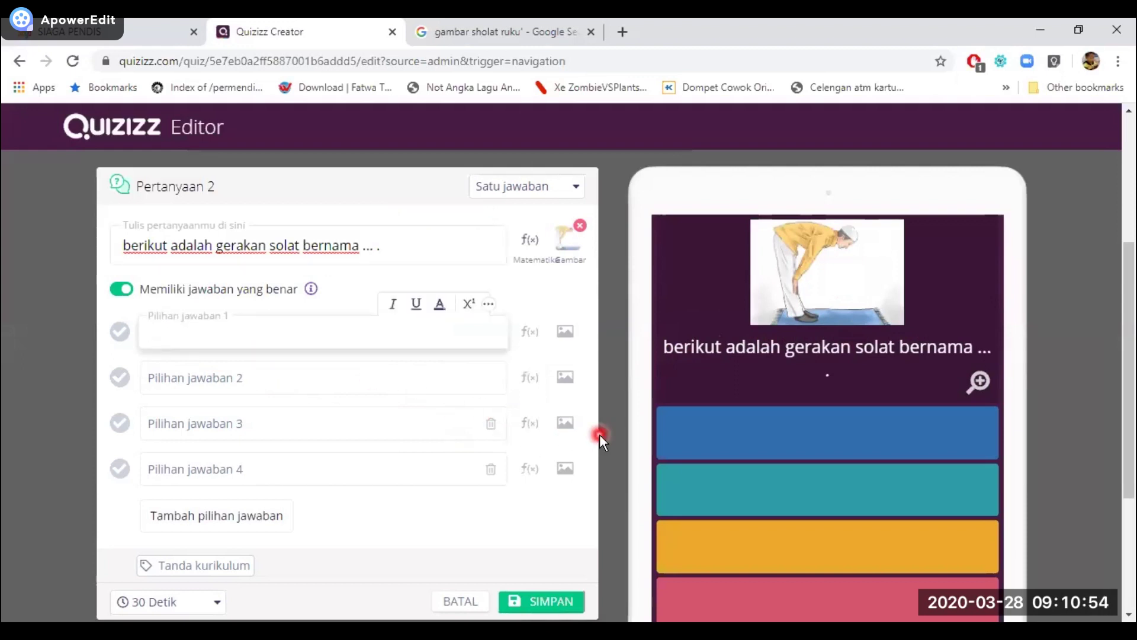
pyautogui.write('Sujut')
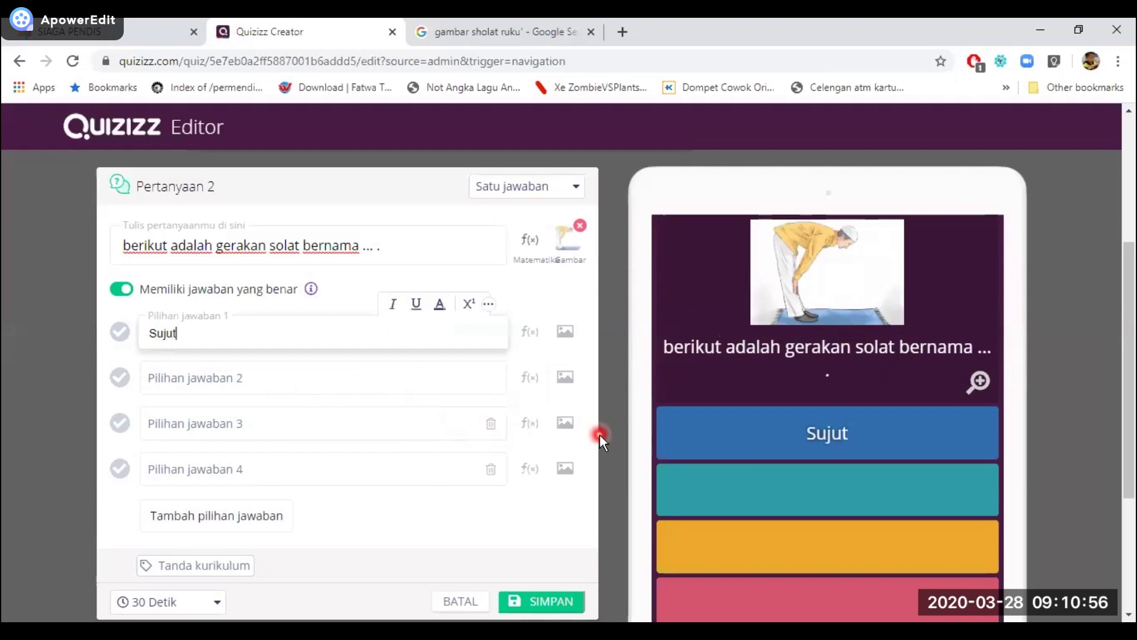
pyautogui.press('BackSpace')
pyautogui.write('s')
pyautogui.press('BackSpace')
pyautogui.write('d')
pyautogui.press('Tab')
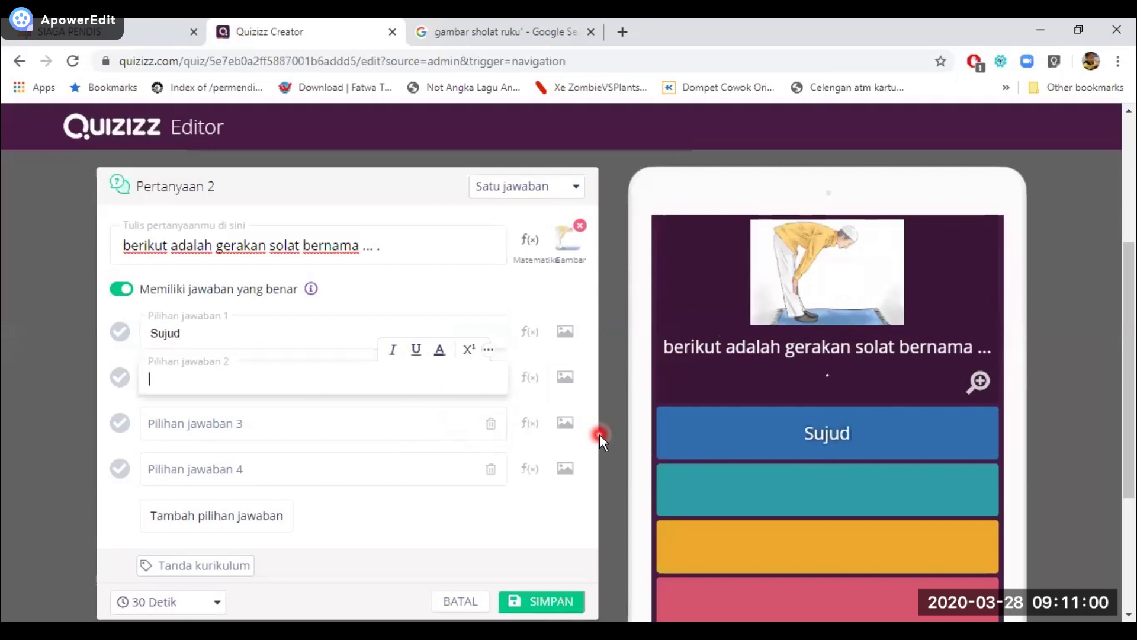
pyautogui.write("i'tidal")
pyautogui.press('Tab')
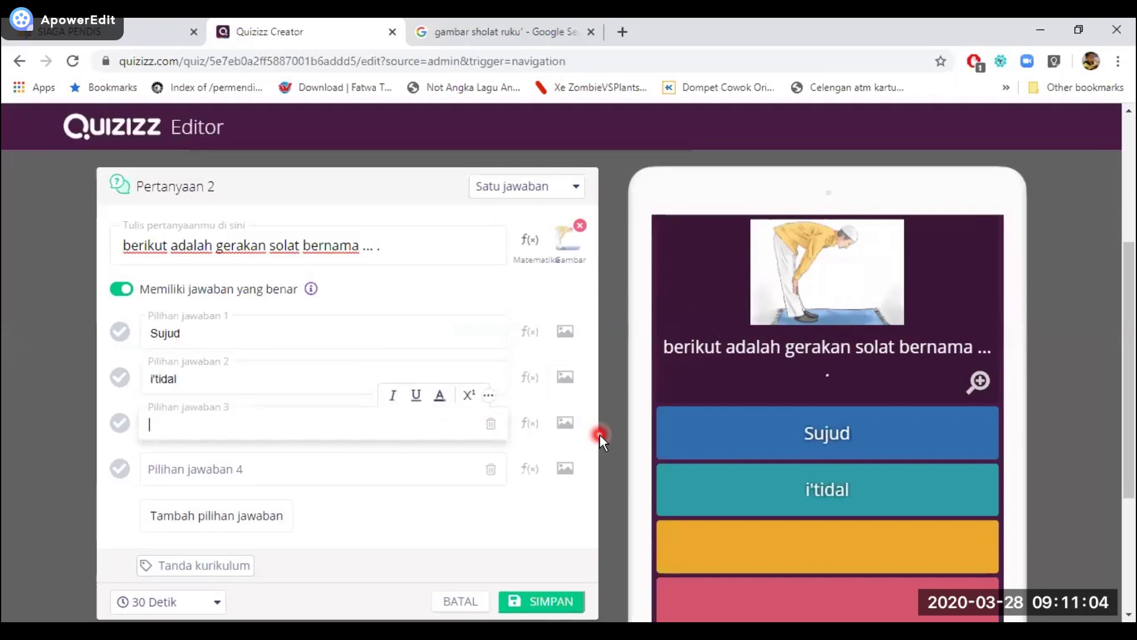
# Fill in answer options 3 and 4 as rukuk and tahiyat, and mark rukuk as the correct answer.
pyautogui.write('ruku')
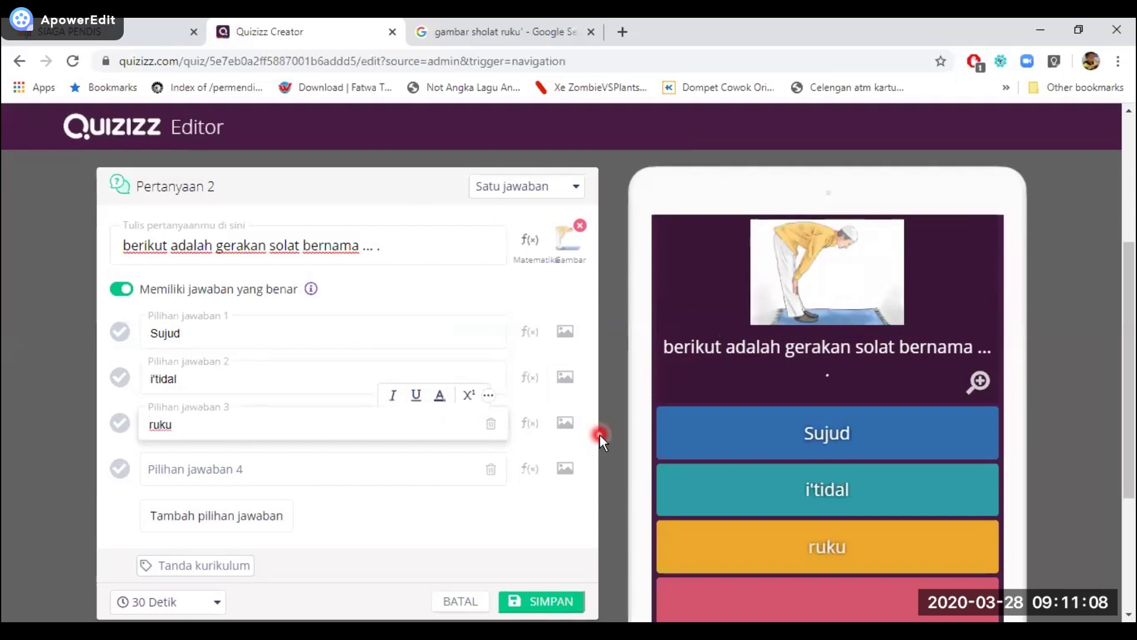
pyautogui.write("'")
pyautogui.press('BackSpace')
pyautogui.write('k')
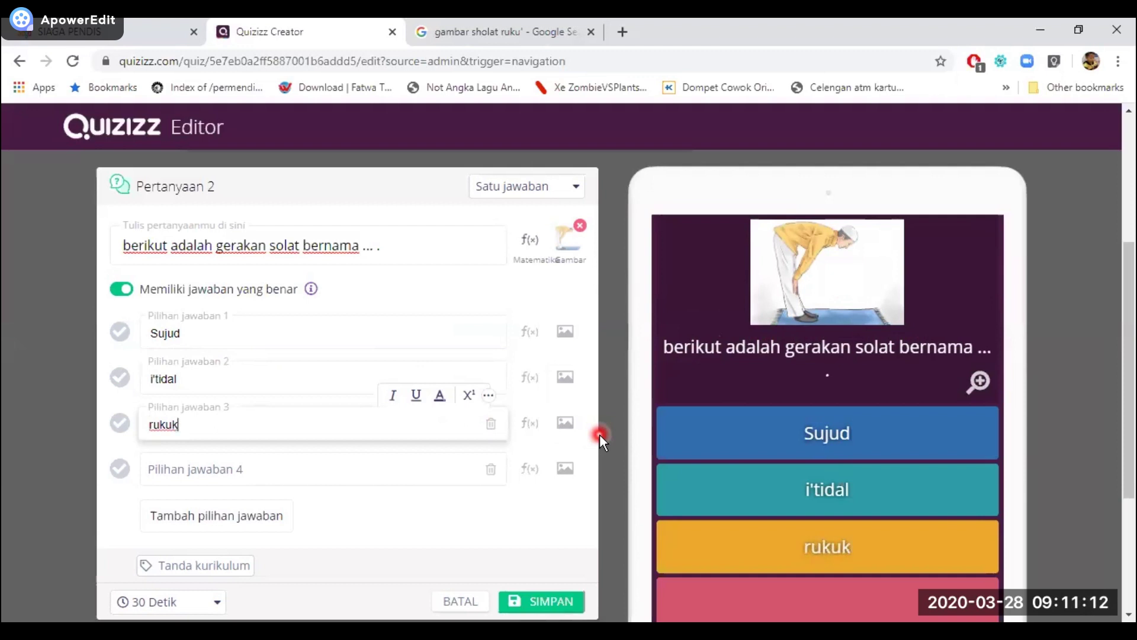
pyautogui.press('Tab')
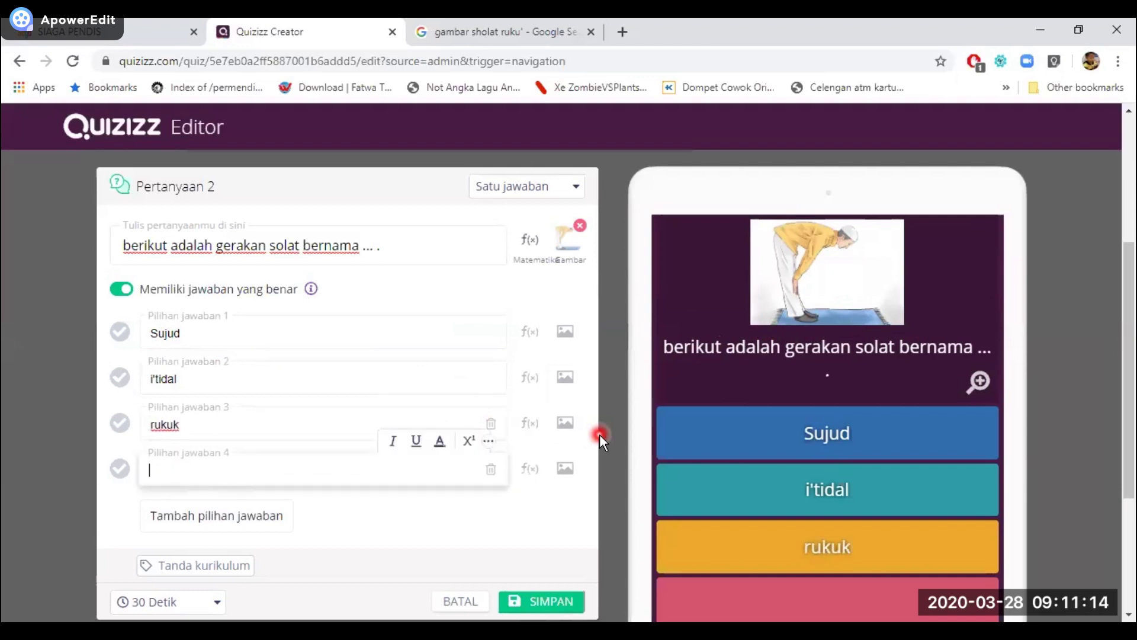
pyautogui.write('tahiyat')
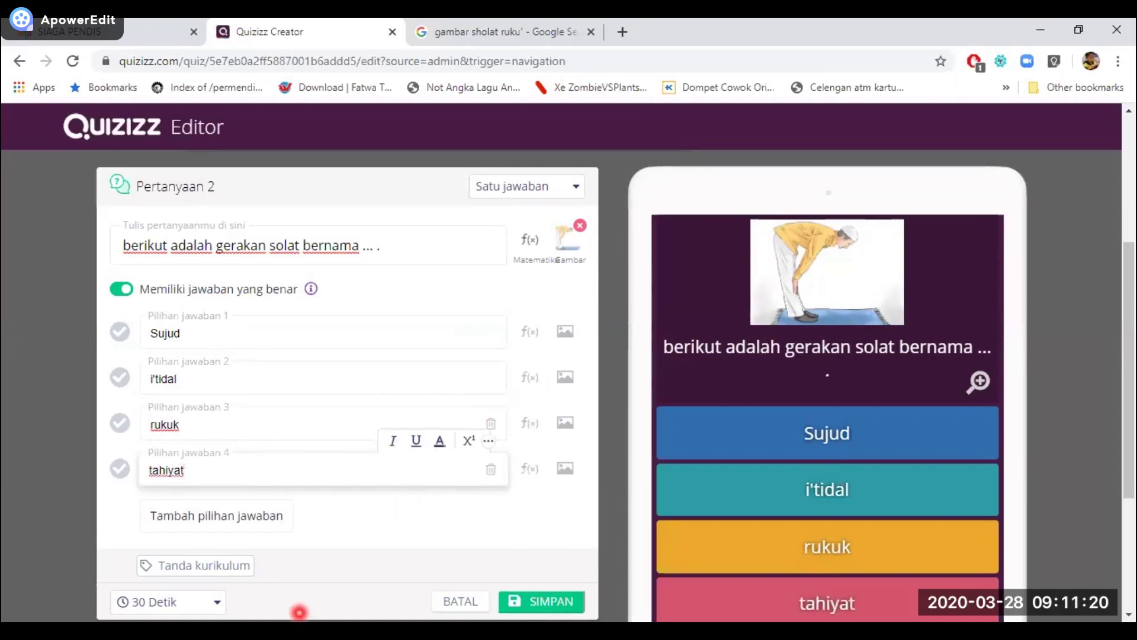
pyautogui.click(120, 422)
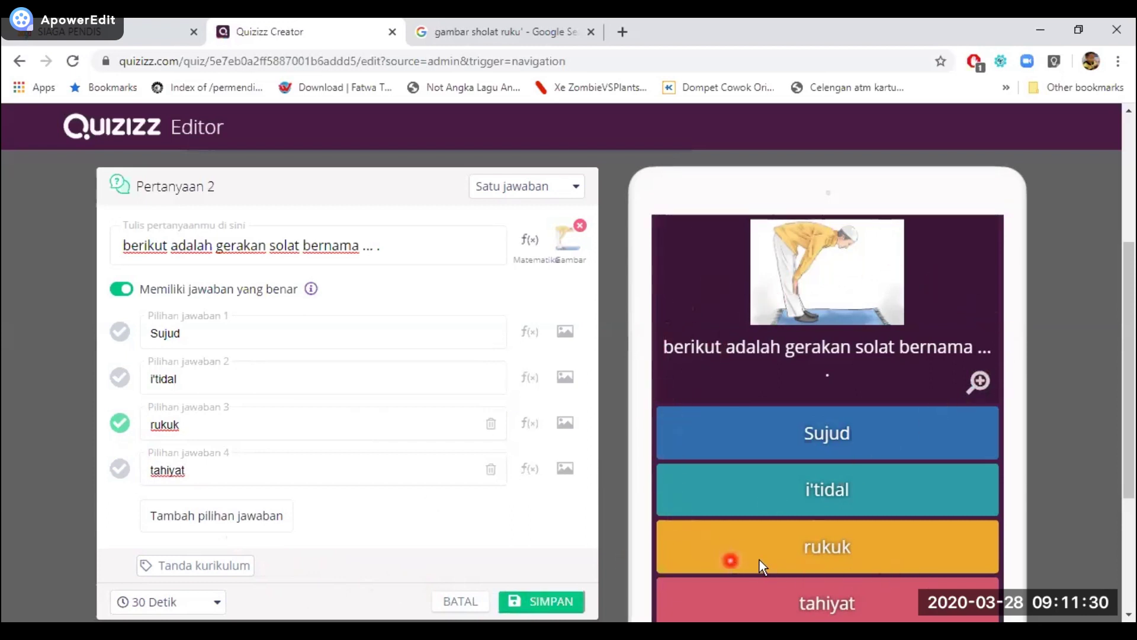
# Remove the separate final period from the question text so it reads "berikut adalah gerakan solat bernama ...", and save question 2.
pyautogui.click(392, 248)
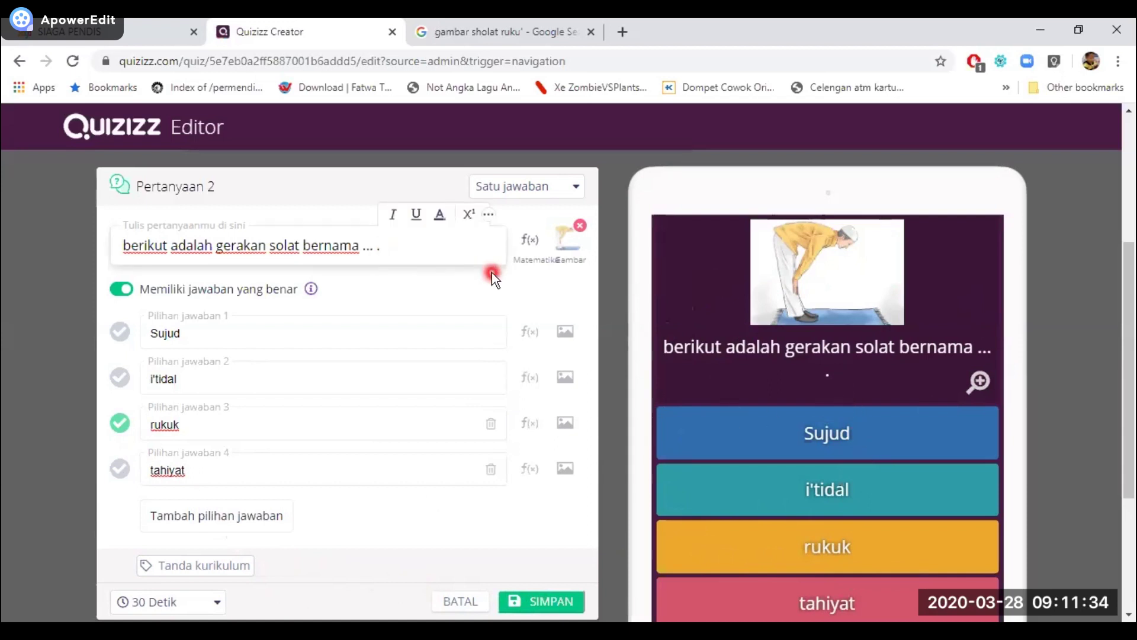
pyautogui.press('BackSpace')
pyautogui.press('BackSpace')
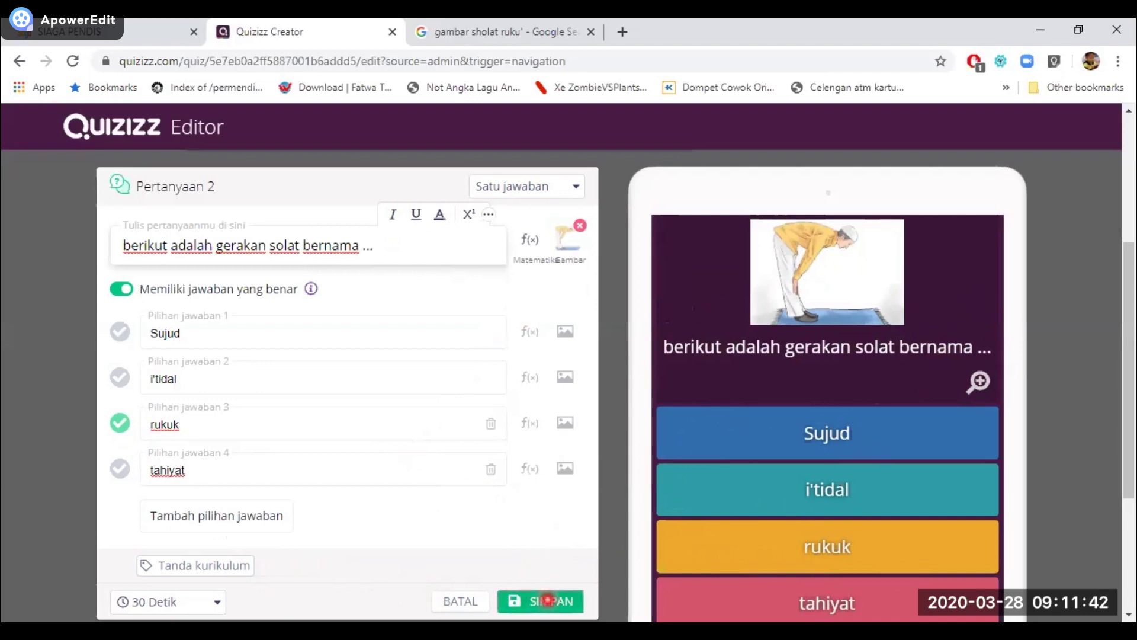
pyautogui.click(548, 601)
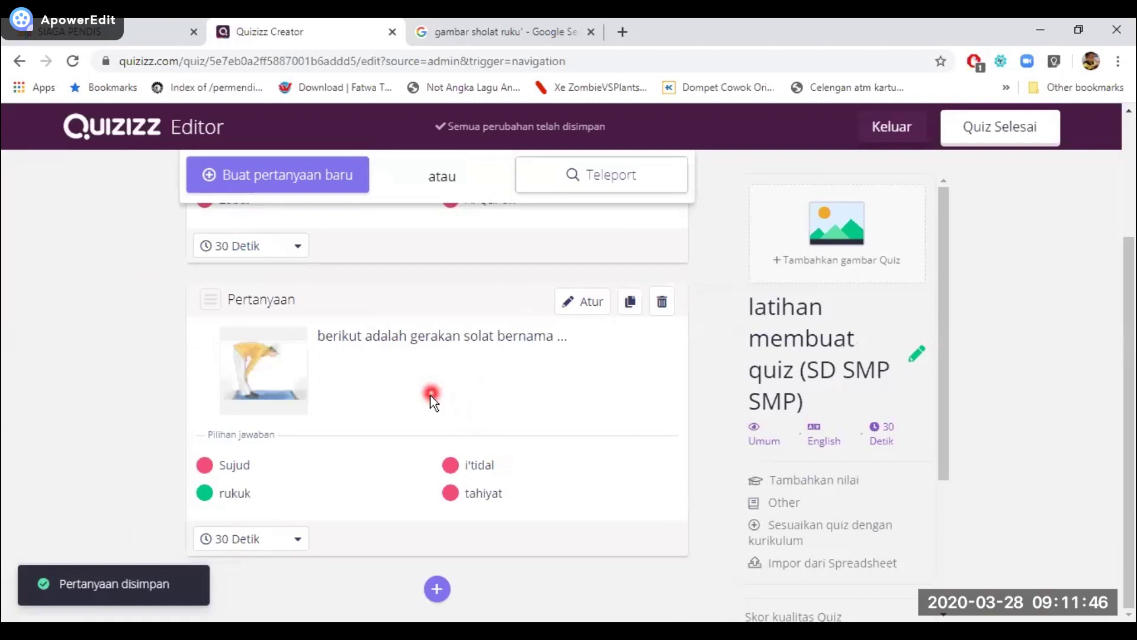
# Create a new question 3 with the text "berikut adalah contoh gerakan sujud ...".
pyautogui.scroll(3, 505, 429)
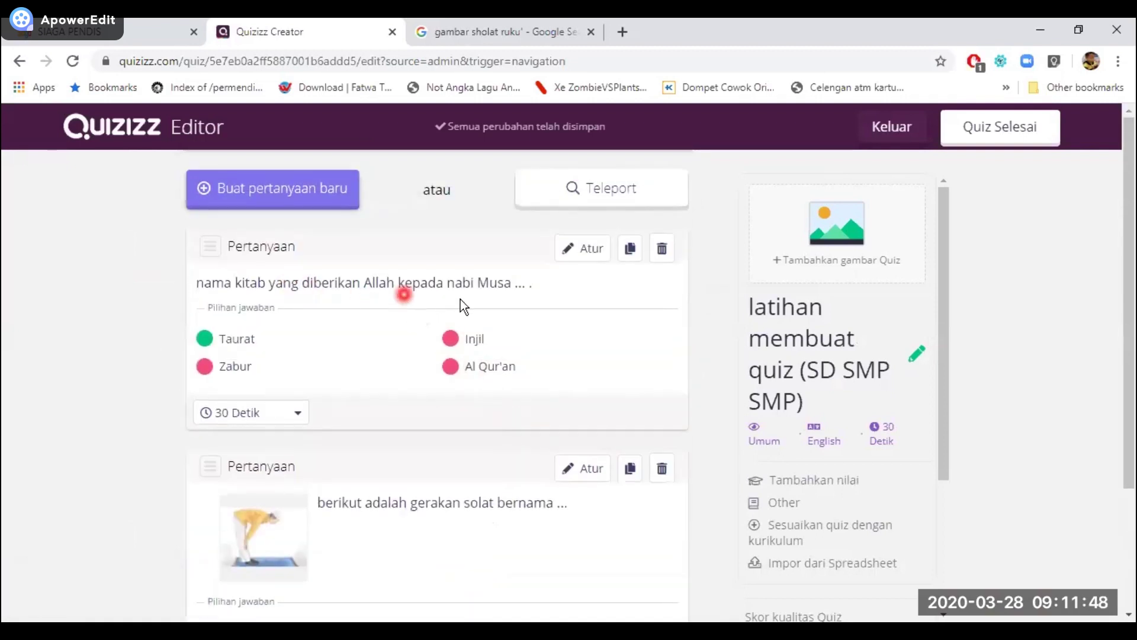
pyautogui.scroll(-2, 450, 314)
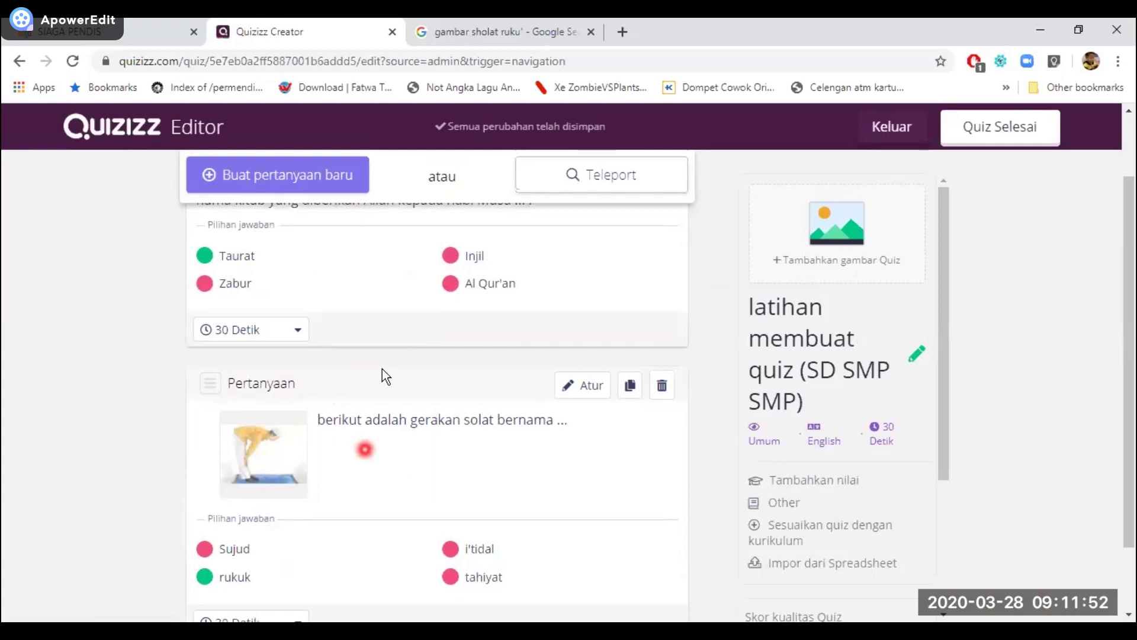
pyautogui.click(291, 176)
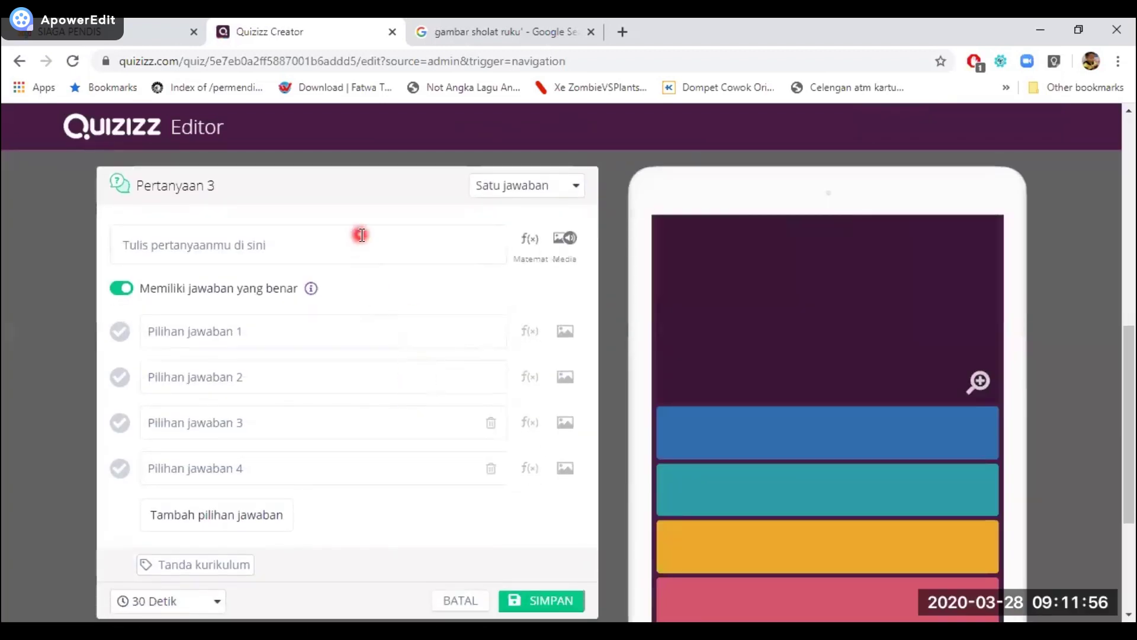
pyautogui.click(359, 244)
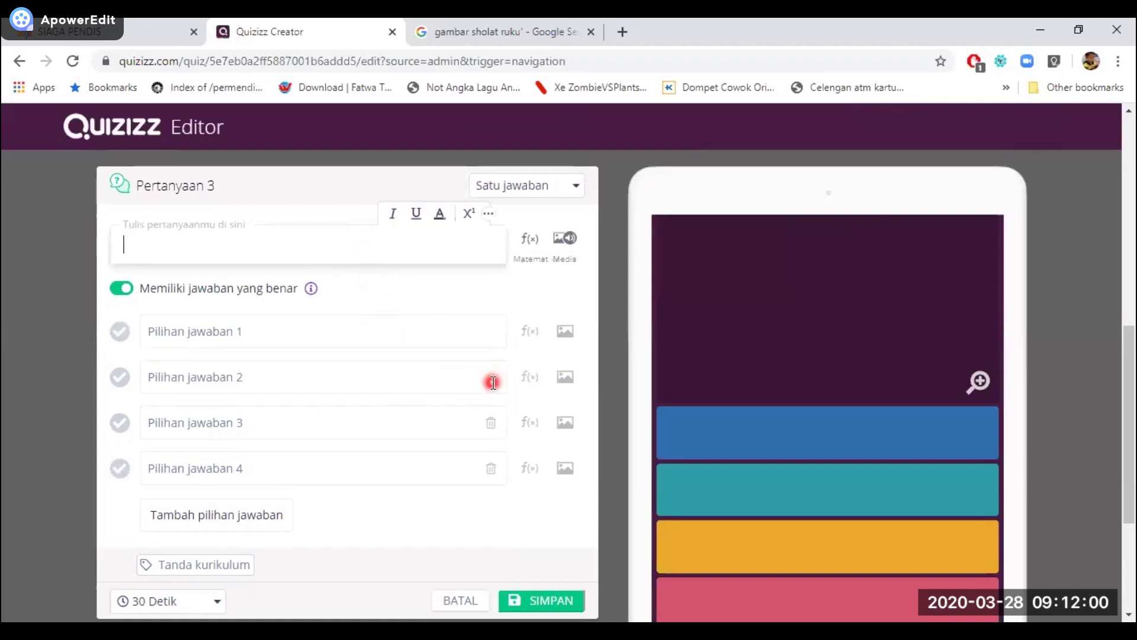
pyautogui.write('berikut a')
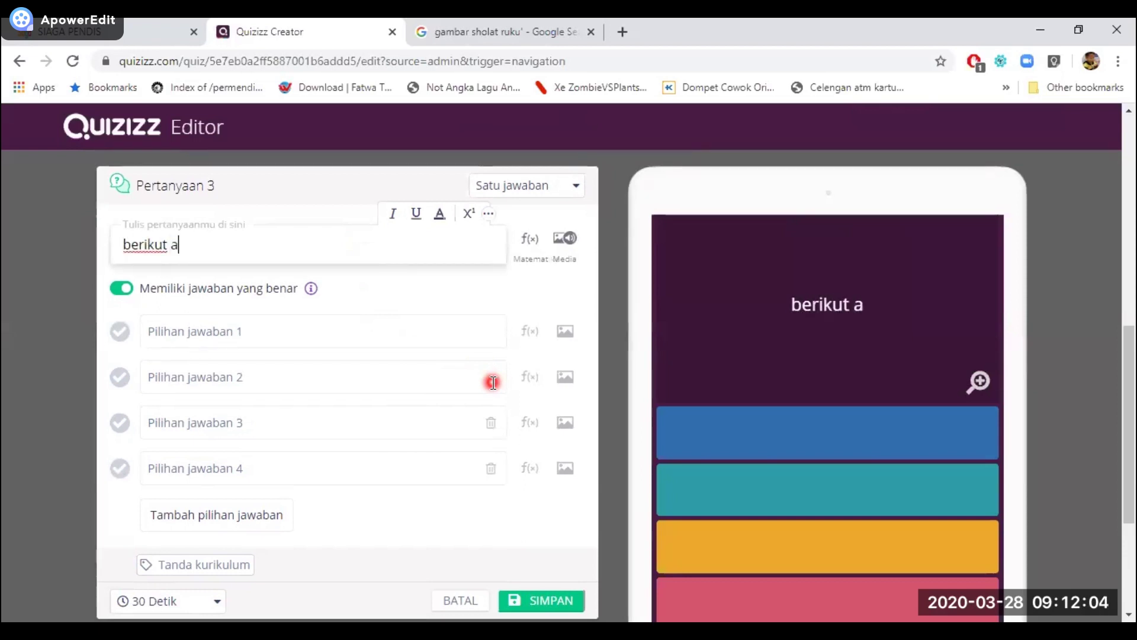
pyautogui.write('dalah cont')
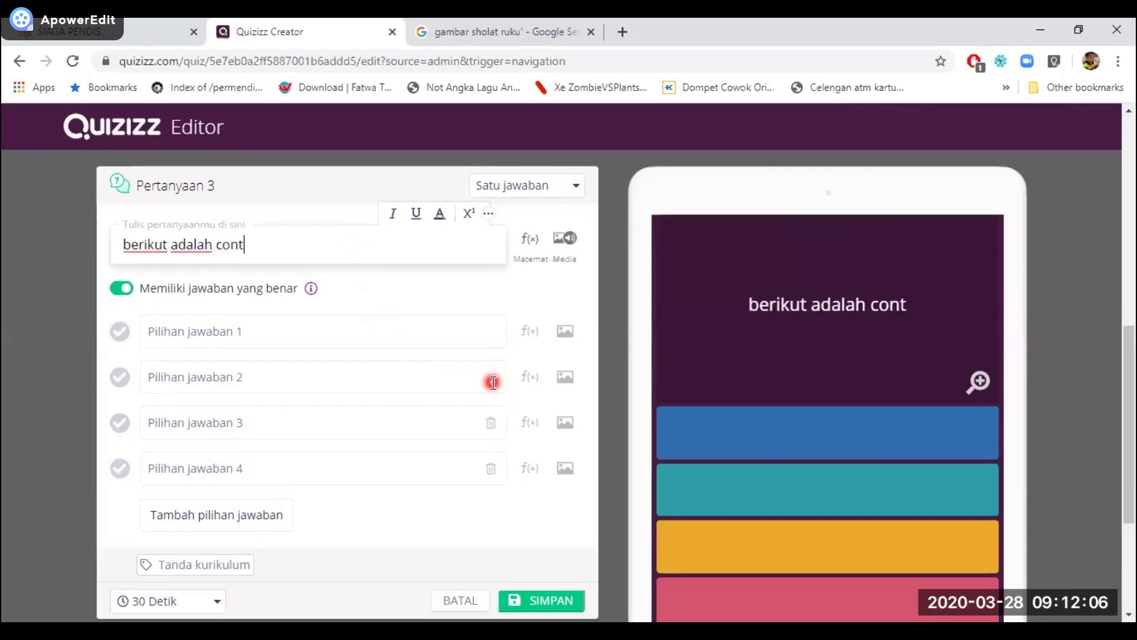
pyautogui.write('oh gerakan ')
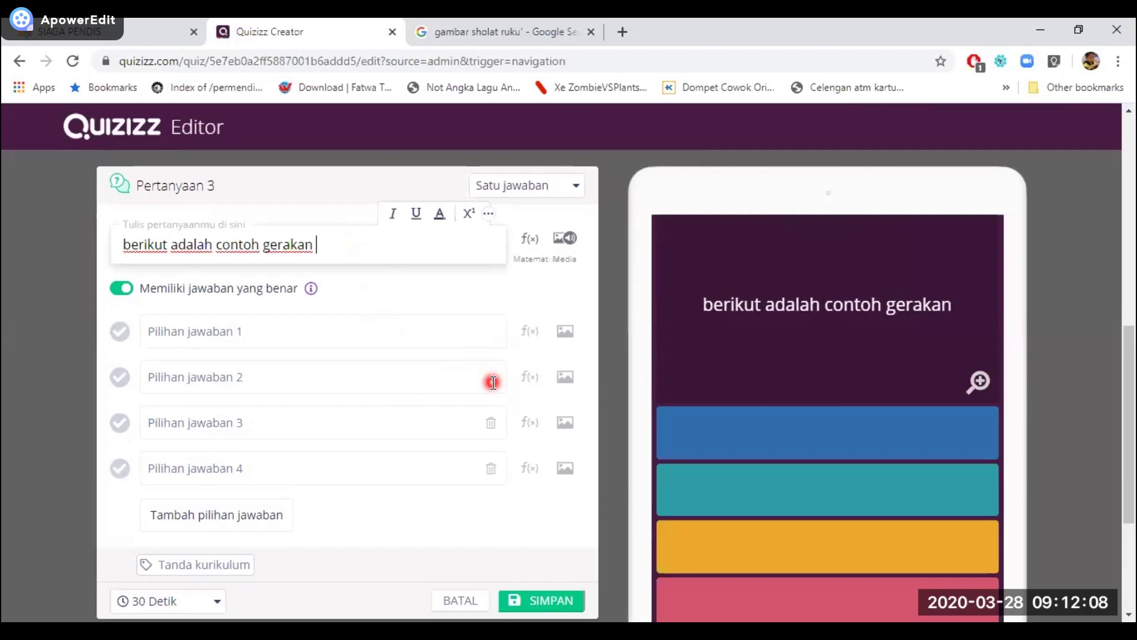
pyautogui.write('sujud')
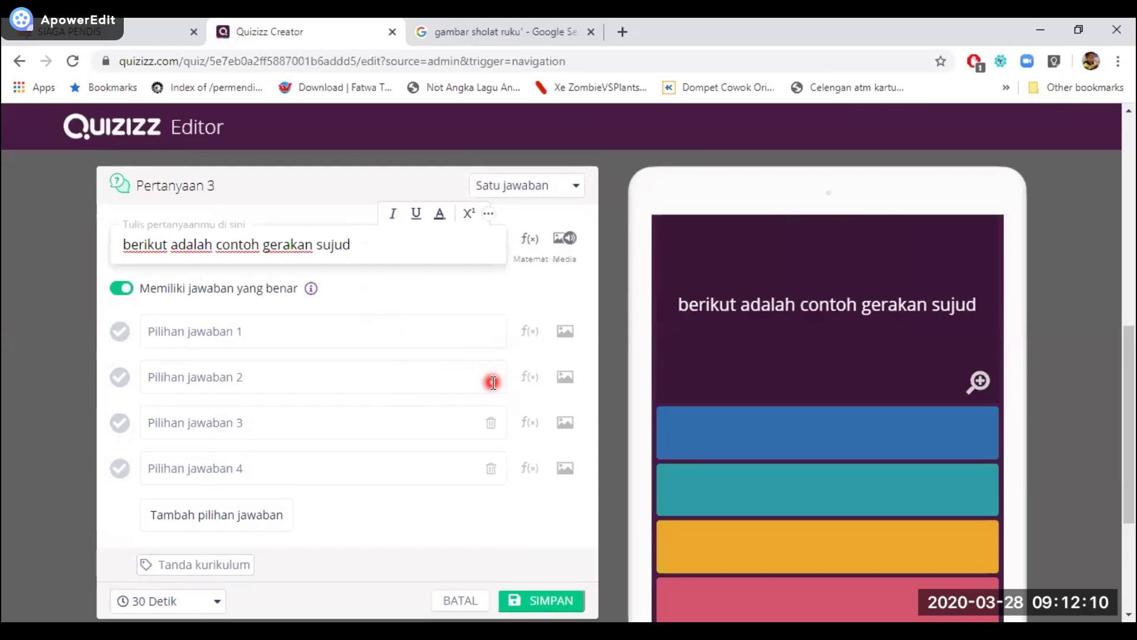
pyautogui.write(' ...')
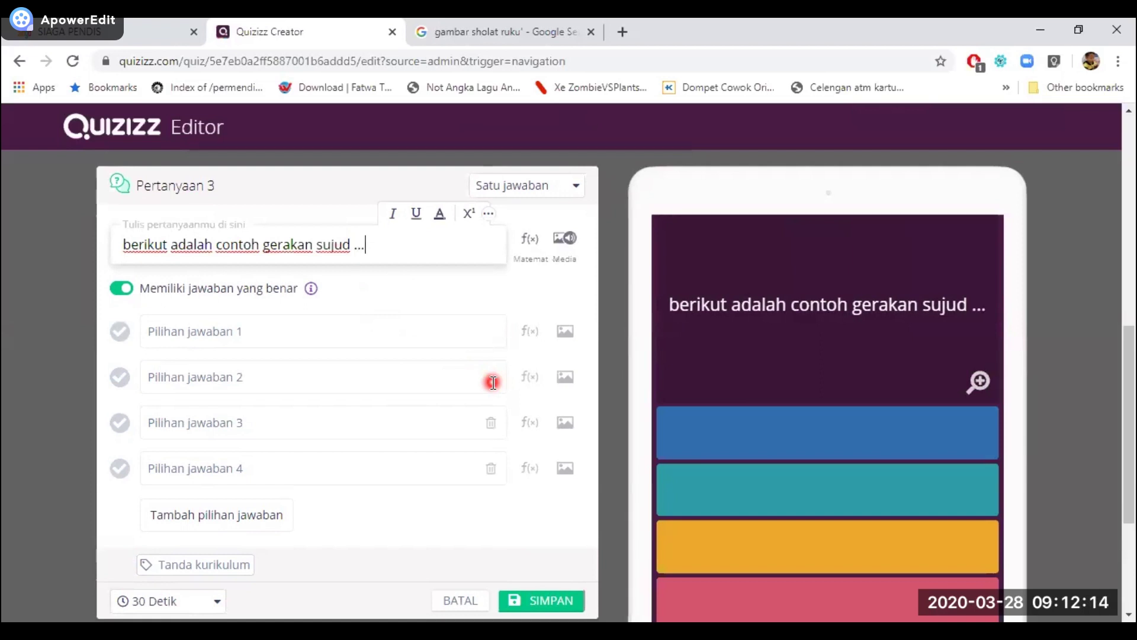
# Switch to the Google Images results, open the banghen.com cartoon of a boy doing ruku', and copy its image address.
pyautogui.click(256, 330)
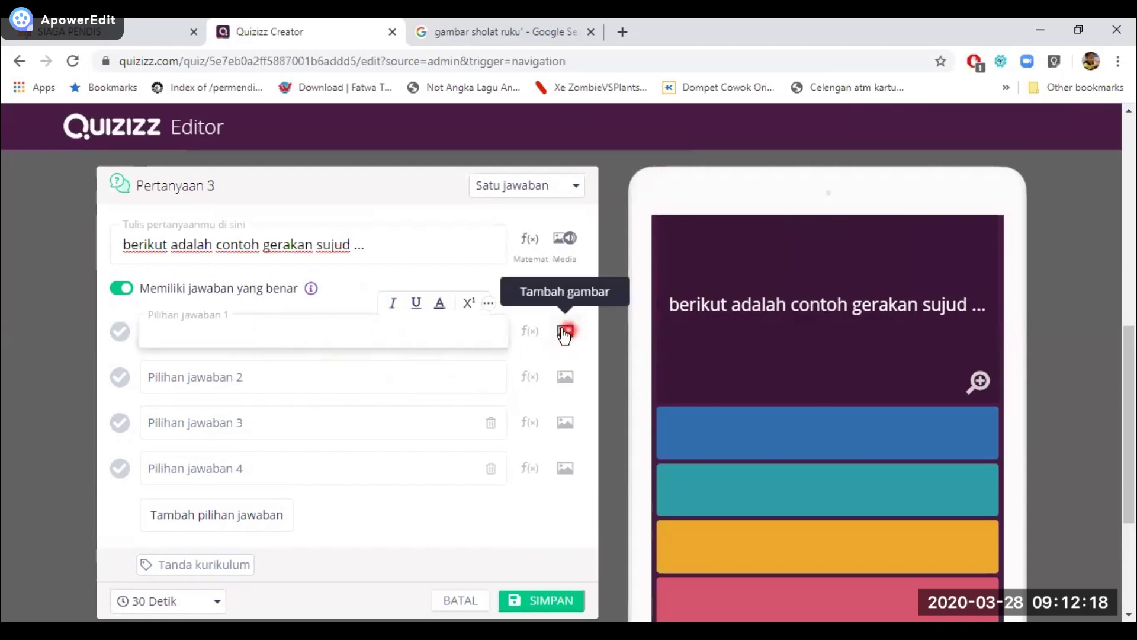
pyautogui.click(564, 333)
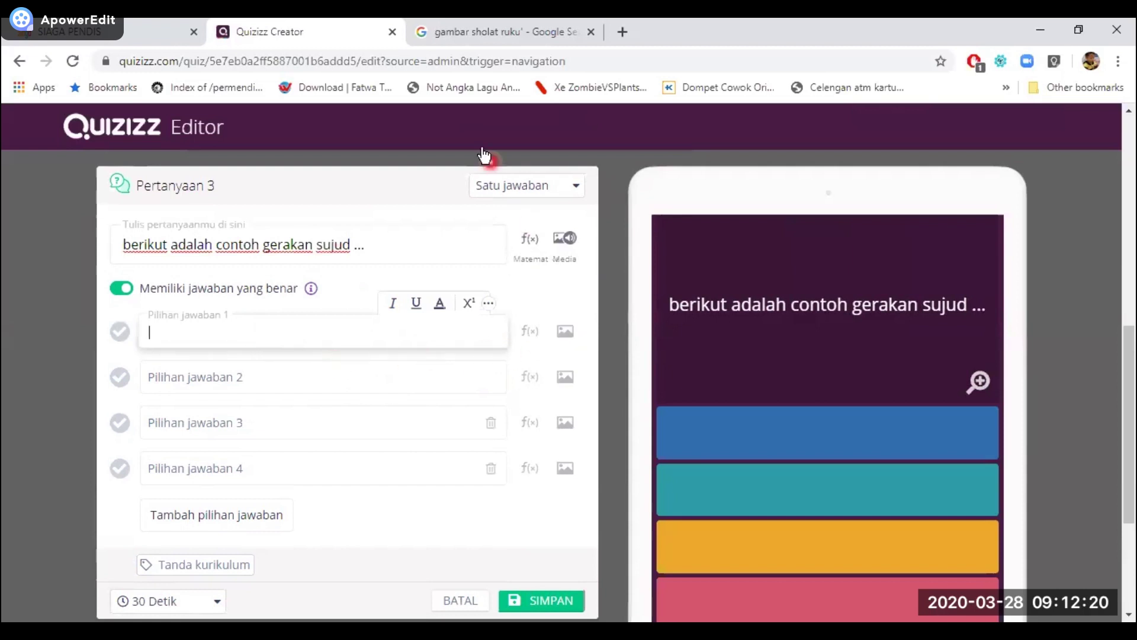
pyautogui.click(450, 31)
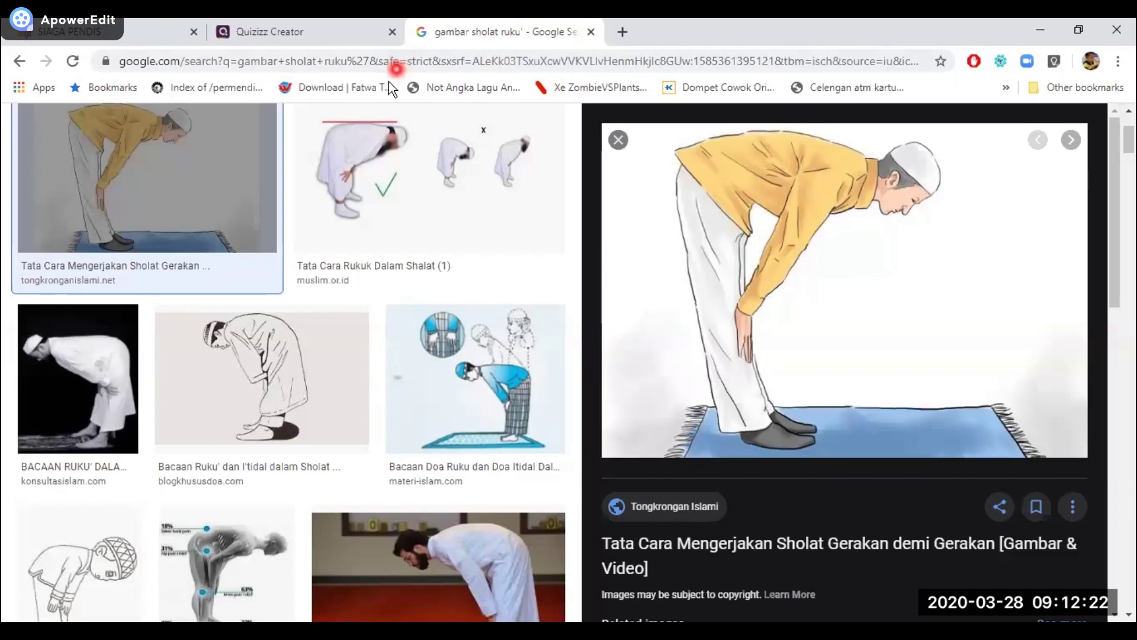
pyautogui.scroll(-3, 376, 363)
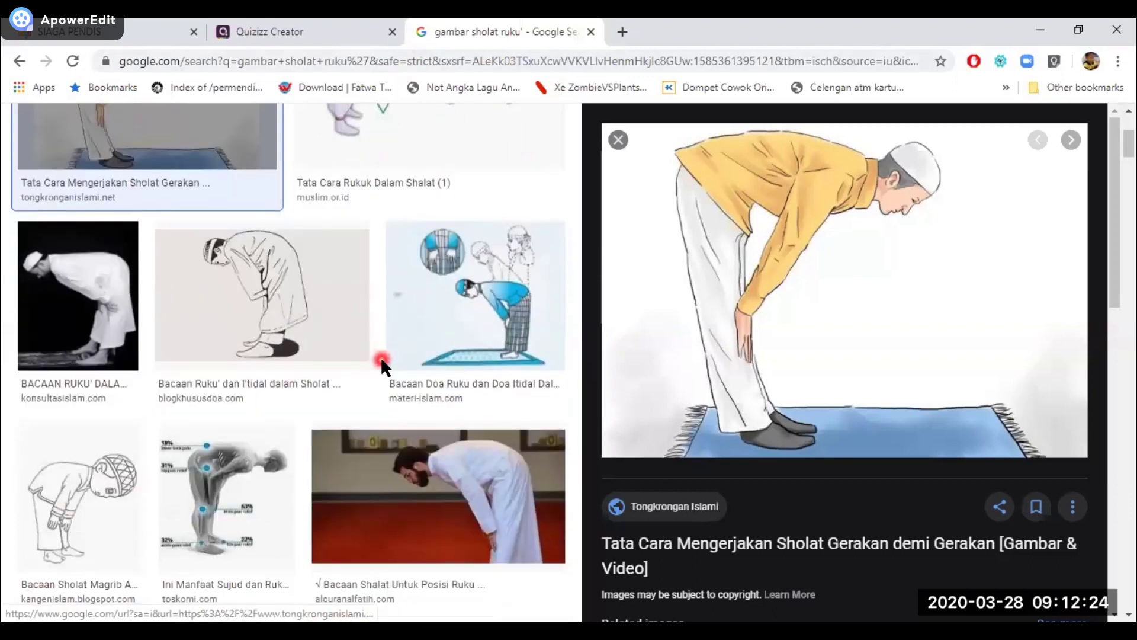
pyautogui.scroll(-5, 394, 366)
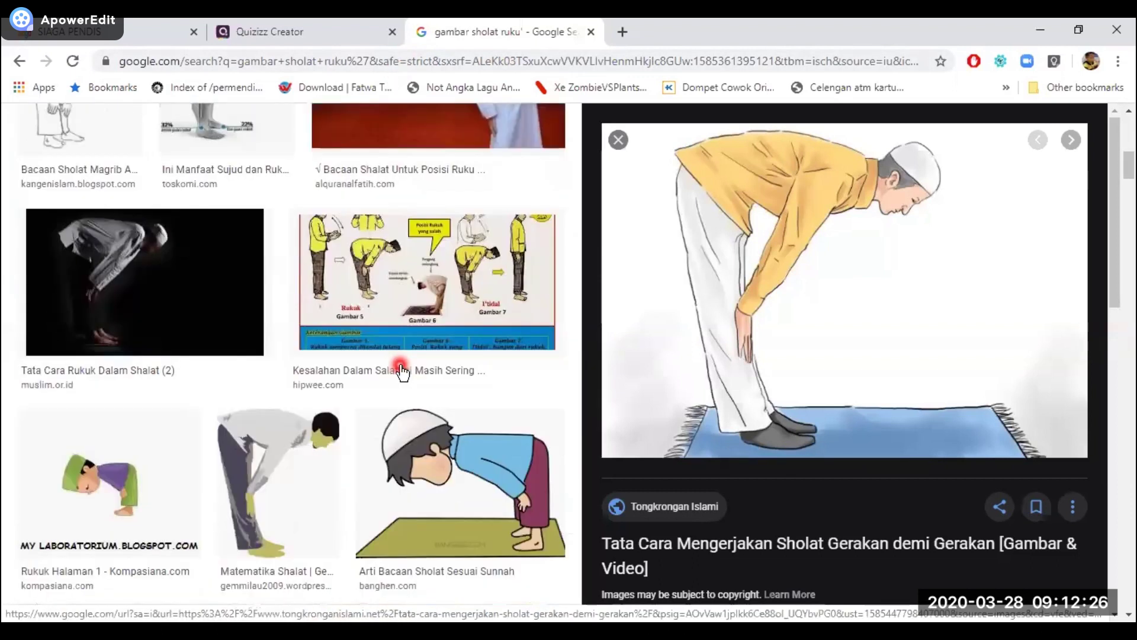
pyautogui.scroll(-1, 405, 368)
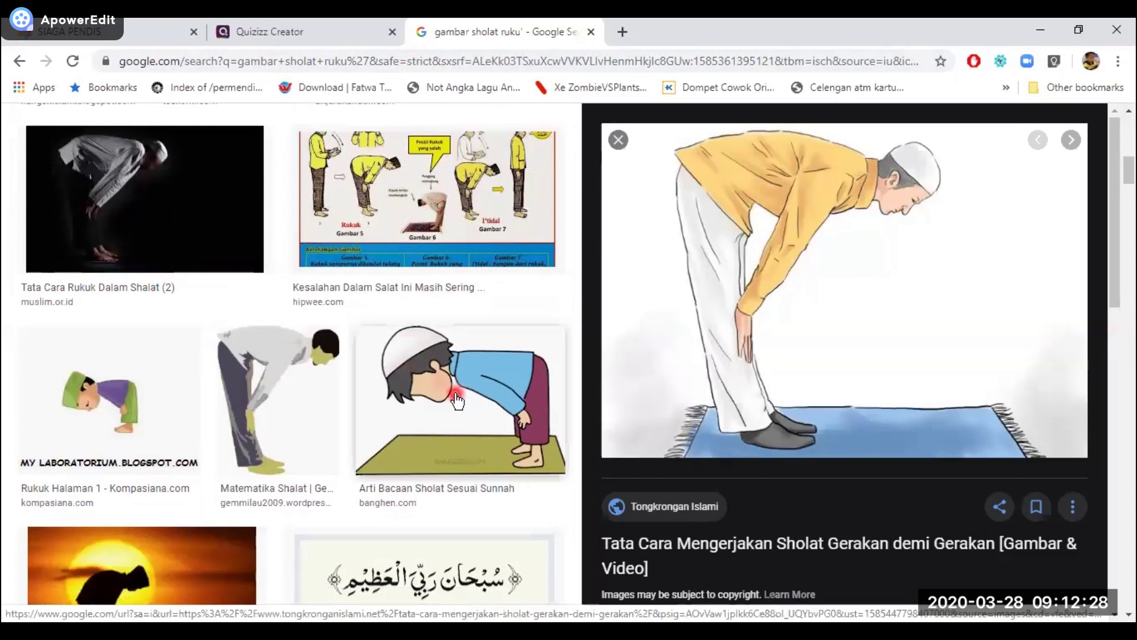
pyautogui.click(458, 400)
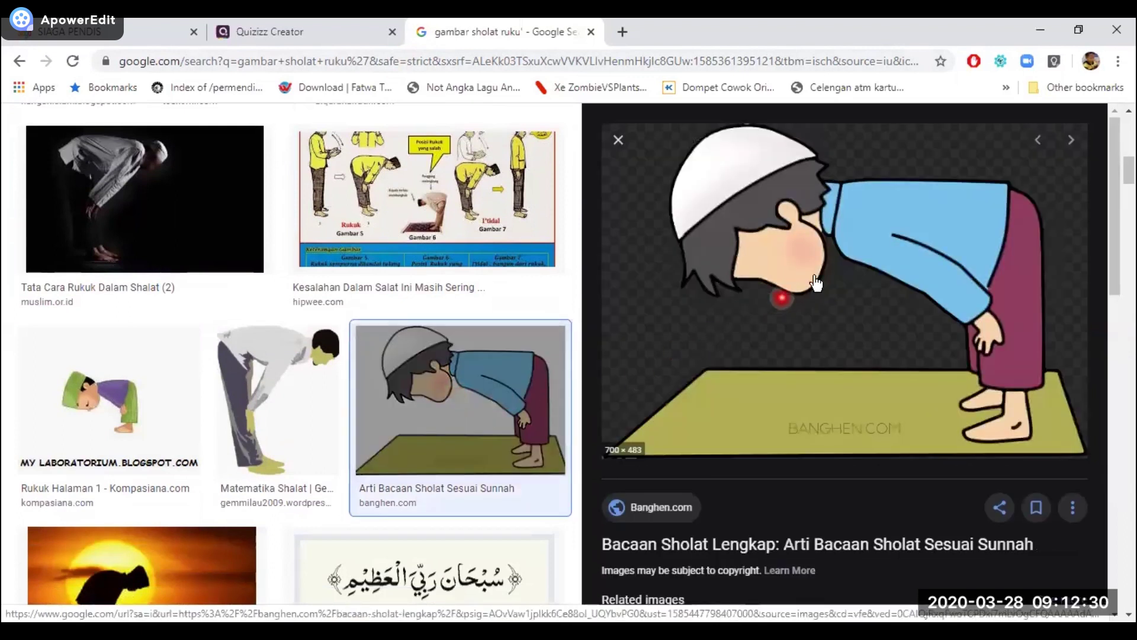
pyautogui.rightClick(848, 241)
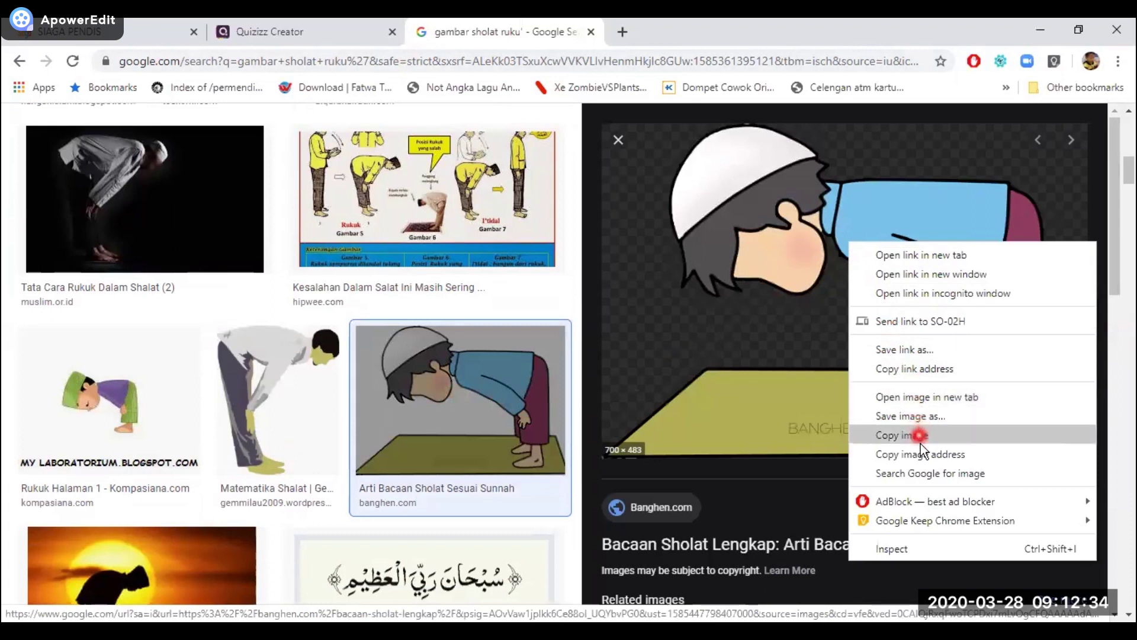
pyautogui.click(974, 452)
# Return to the Quizizz editor and save the copied image link as the picture for answer option 1 of question 3.
pyautogui.click(297, 32)
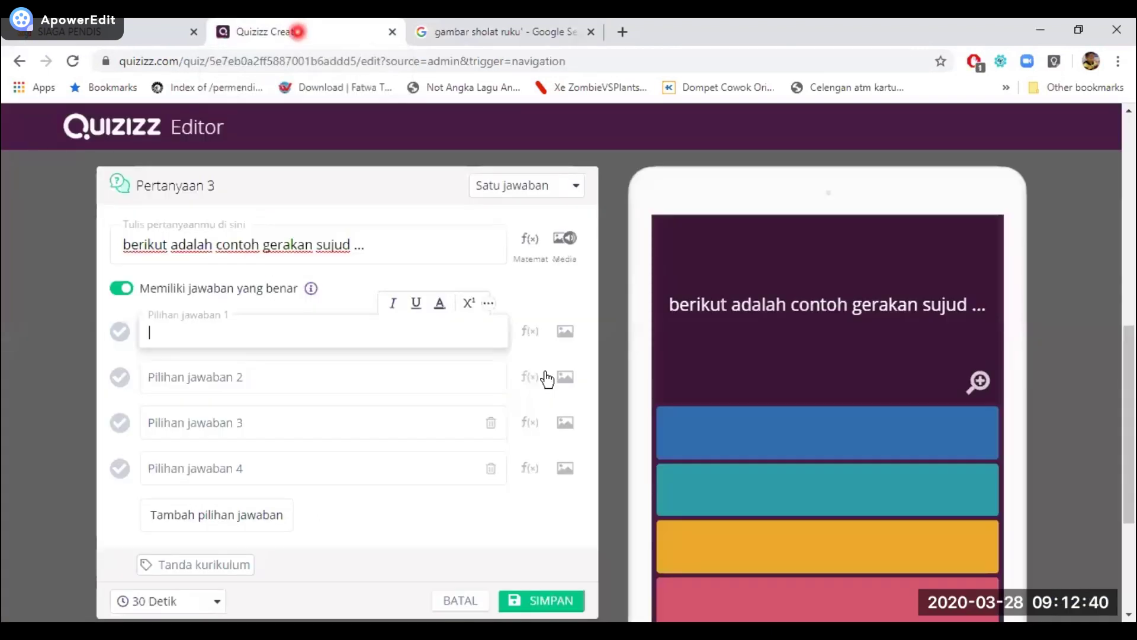
pyautogui.click(565, 331)
pyautogui.click(511, 375)
pyautogui.rightClick(511, 370)
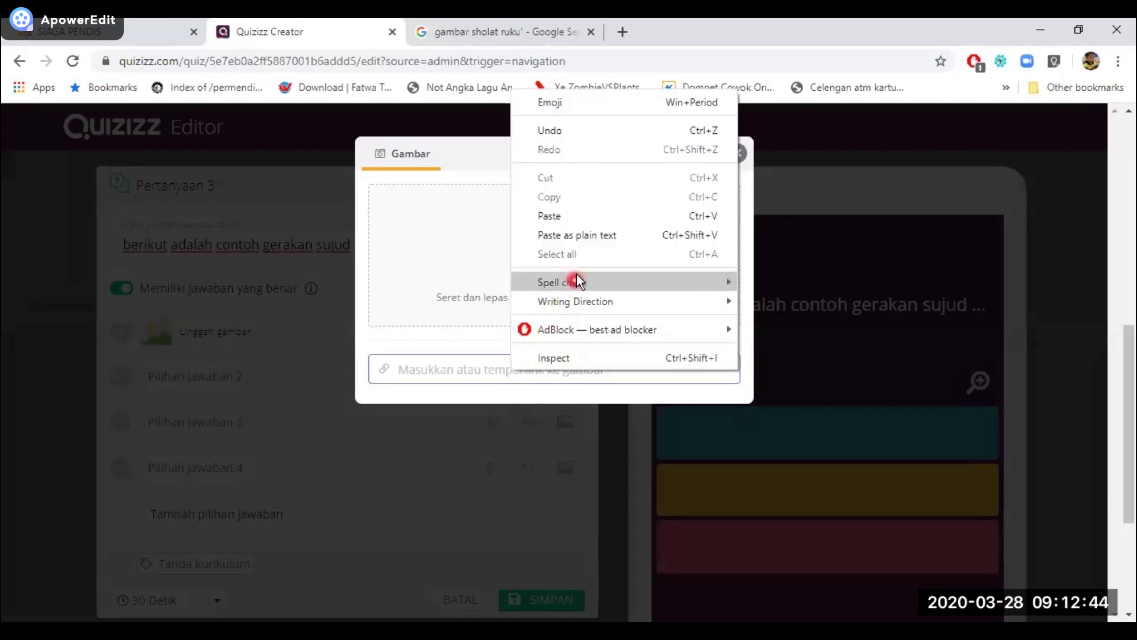
pyautogui.click(567, 218)
pyautogui.click(602, 384)
pyautogui.click(566, 314)
pyautogui.click(702, 416)
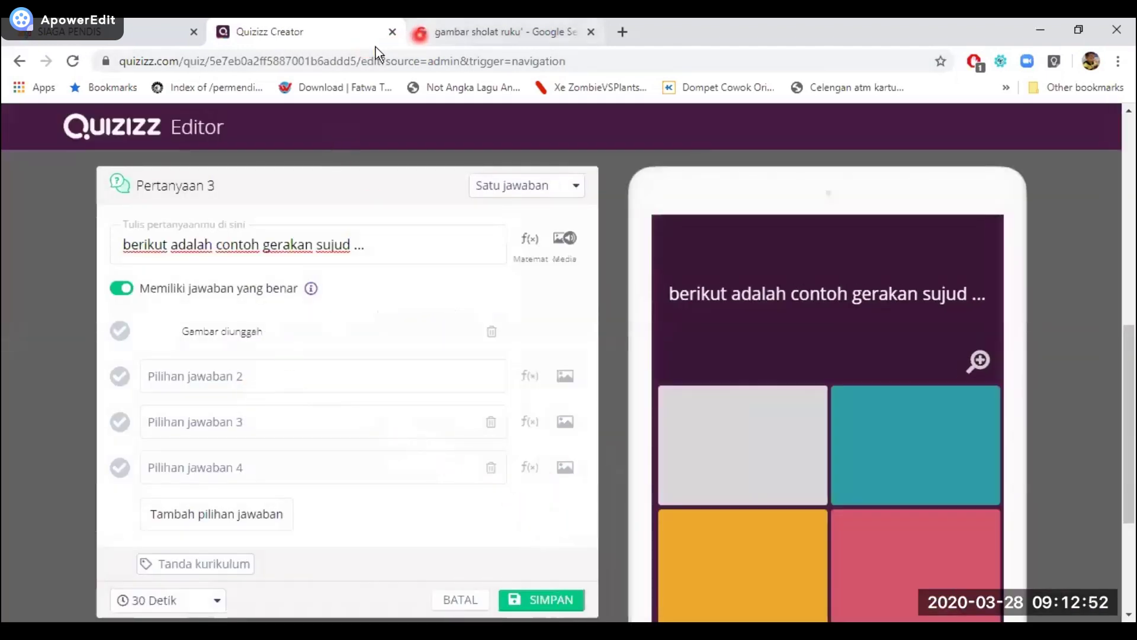
# Switch back to Google Images and search for "gambar sholat sujud".
pyautogui.click(439, 32)
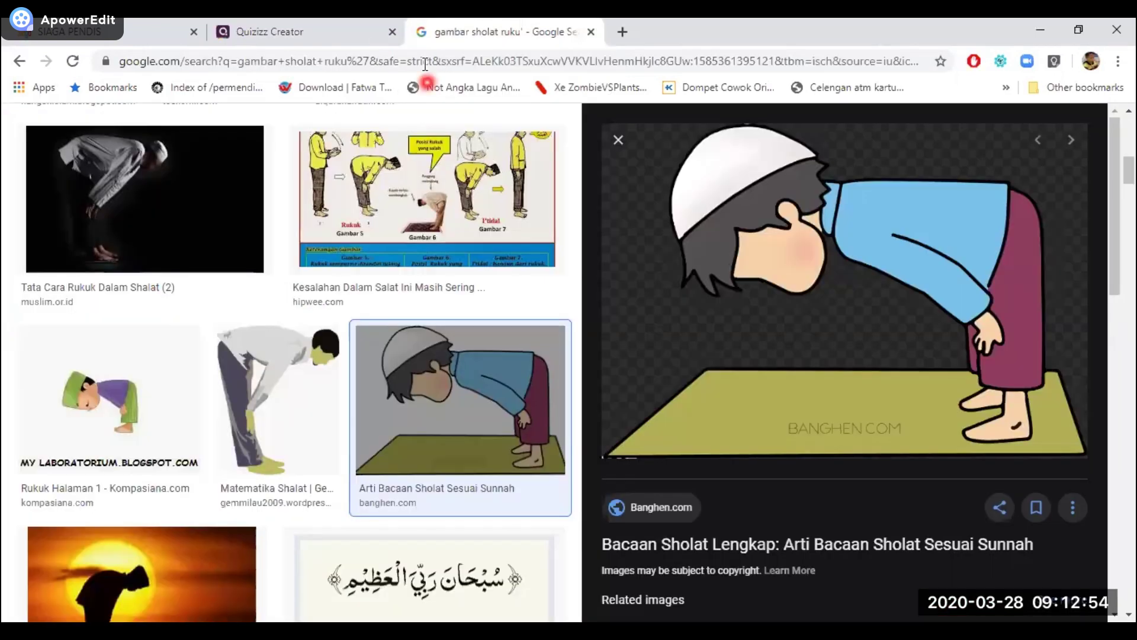
pyautogui.scroll(9, 251, 220)
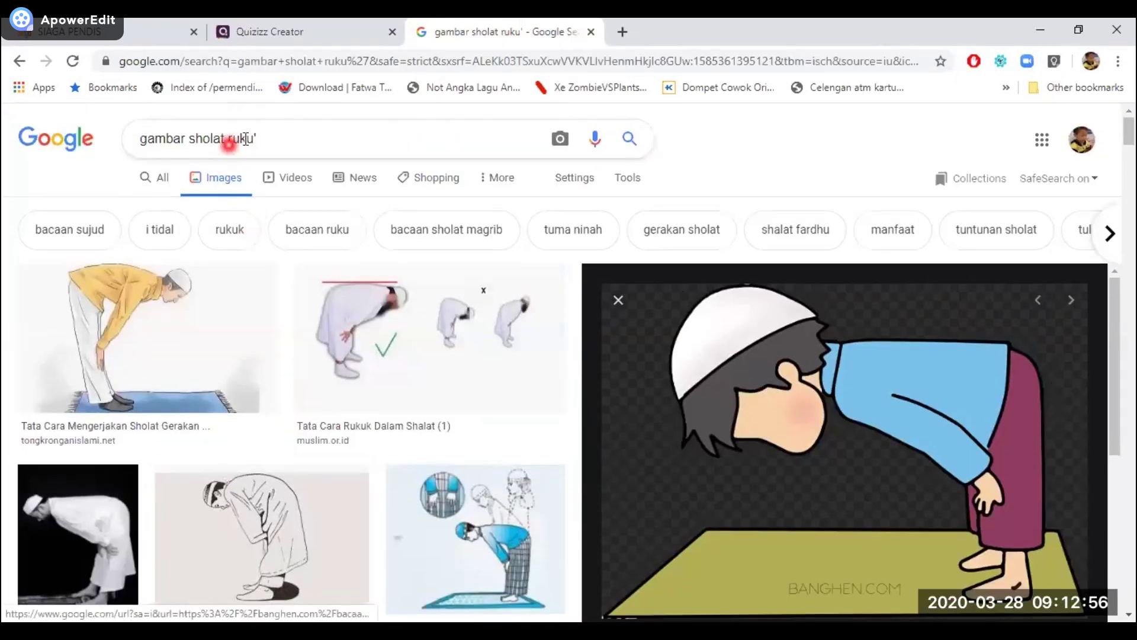
pyautogui.doubleClick(266, 137)
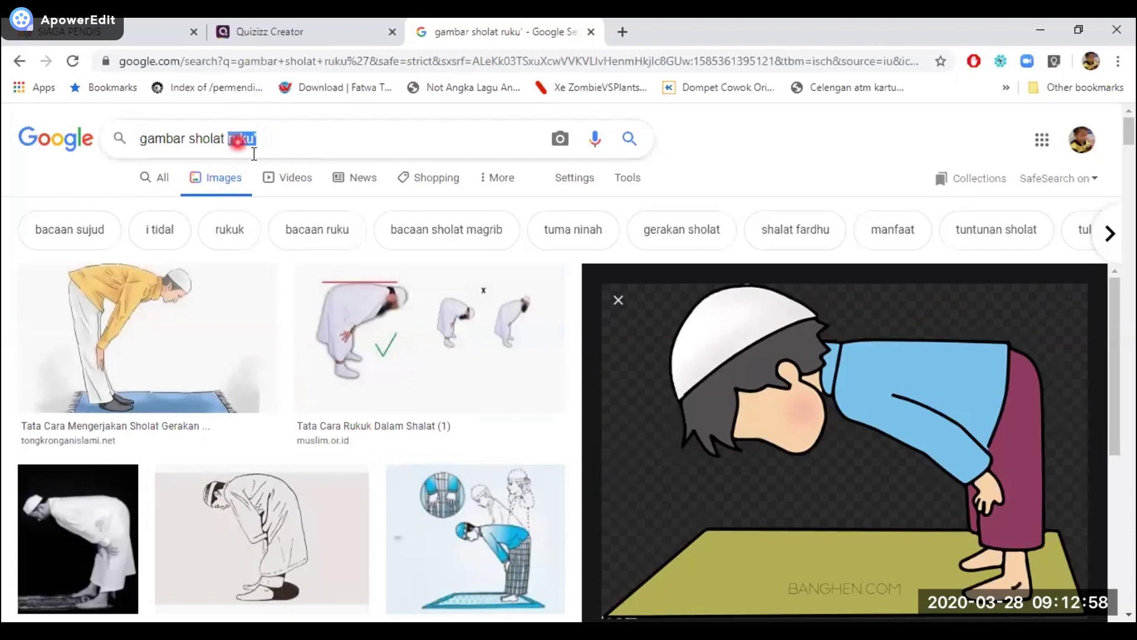
pyautogui.write('sujud')
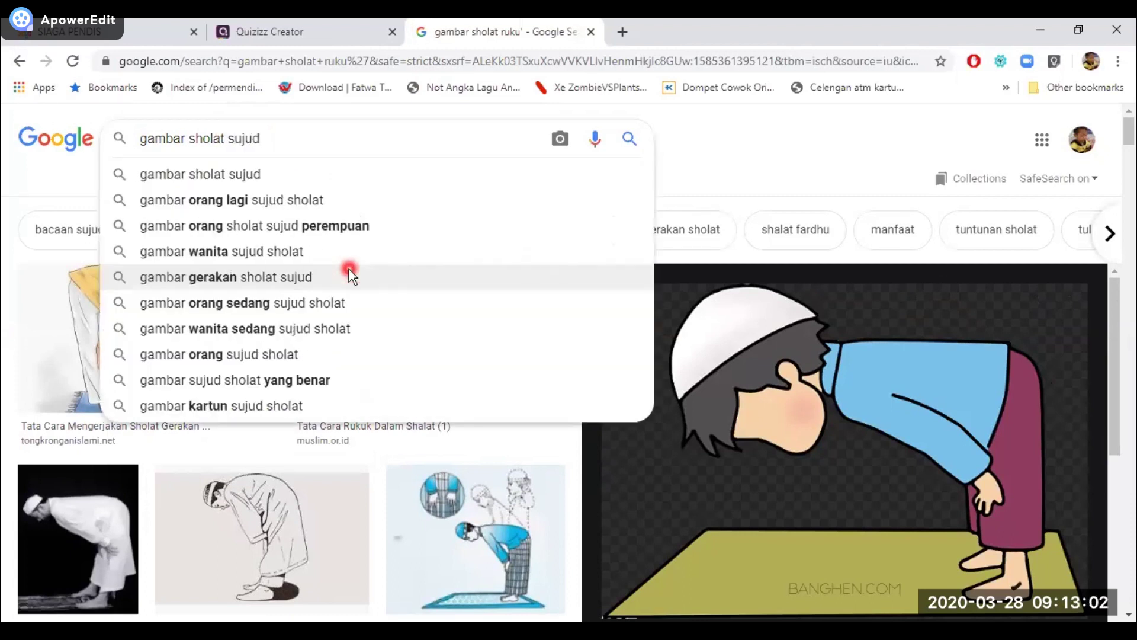
pyautogui.press('Return')
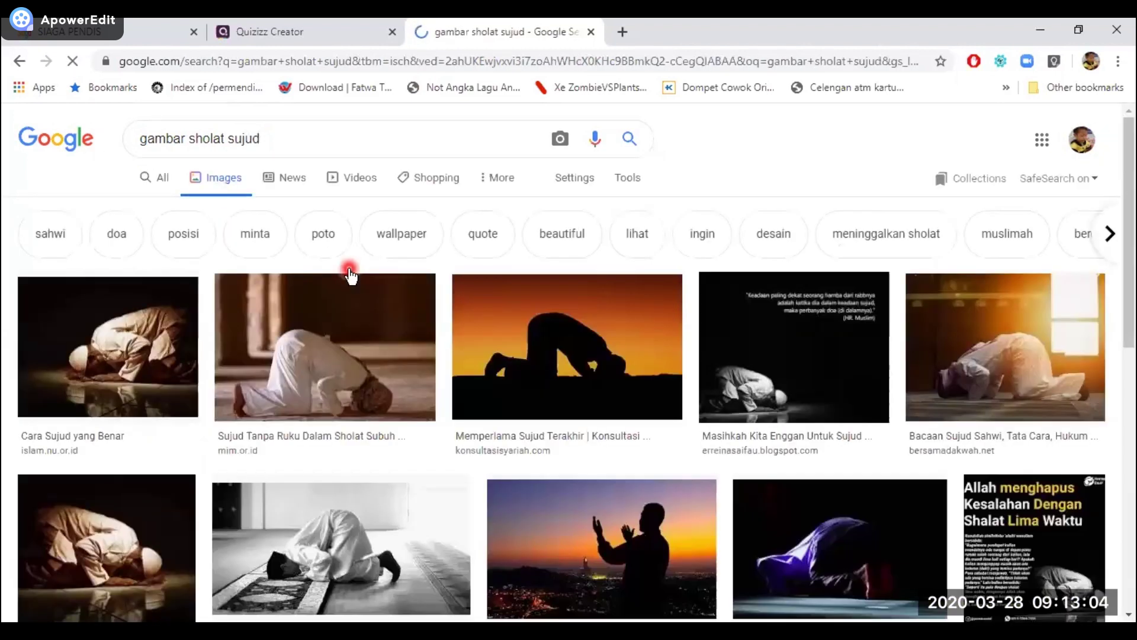
# Open the 123rf.com drawing of a man in white doing sujud and copy its image address.
pyautogui.scroll(-4, 409, 414)
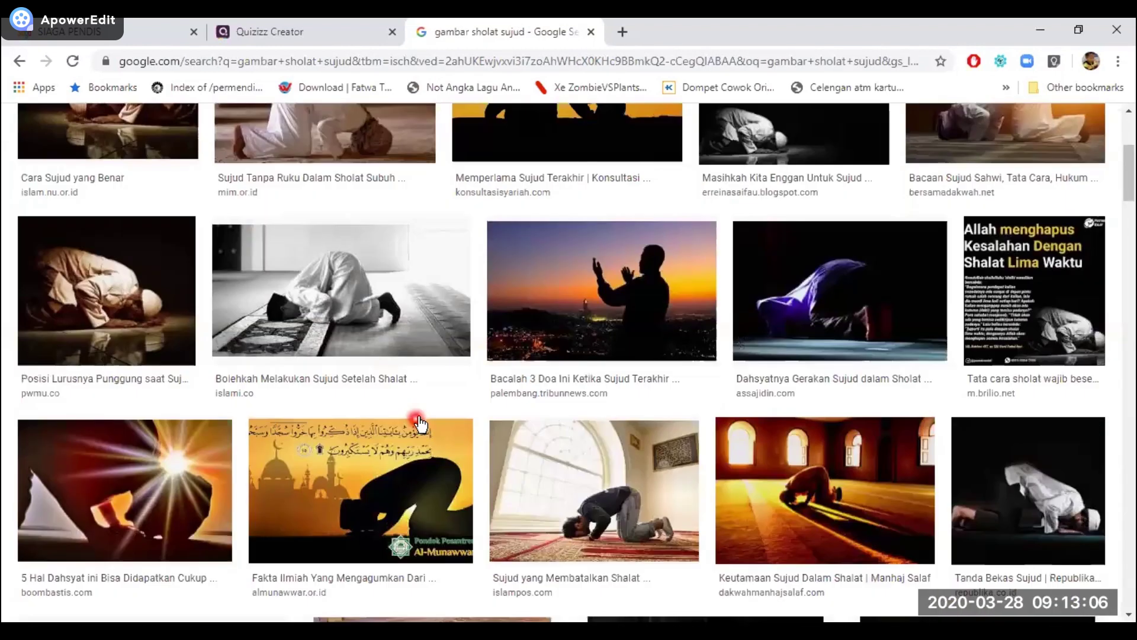
pyautogui.scroll(-4, 424, 422)
pyautogui.scroll(-5, 424, 413)
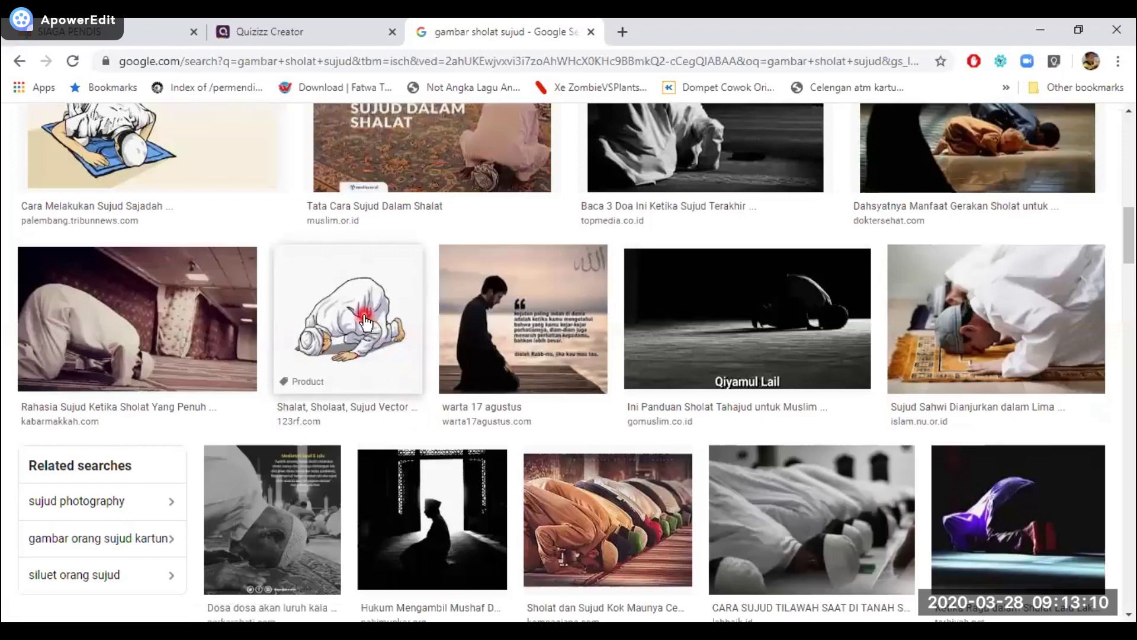
pyautogui.click(418, 358)
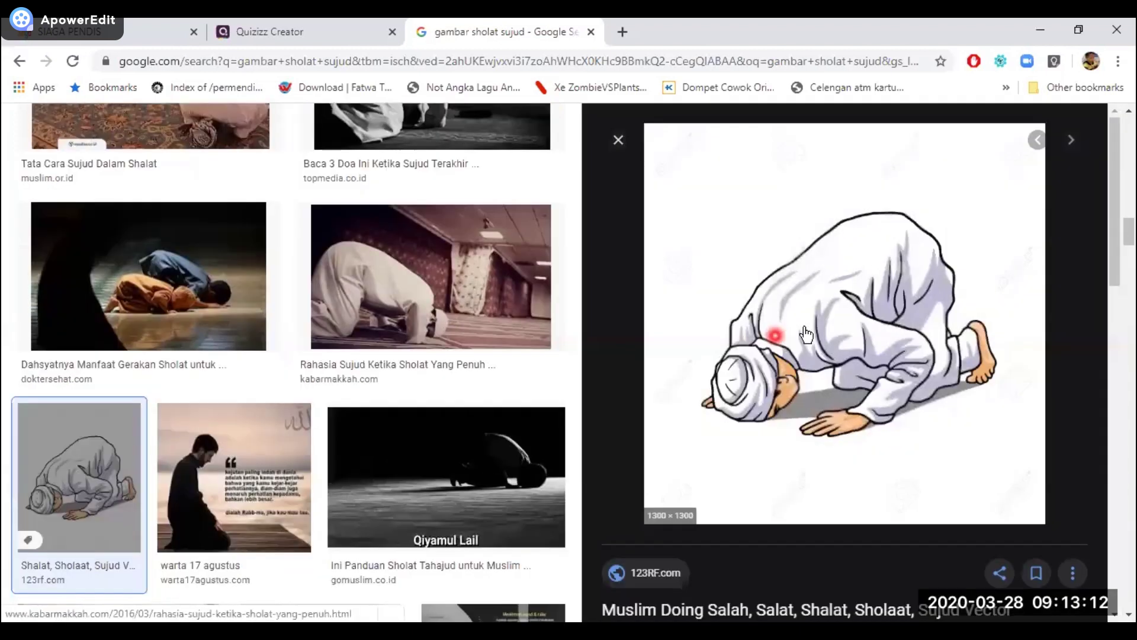
pyautogui.rightClick(805, 325)
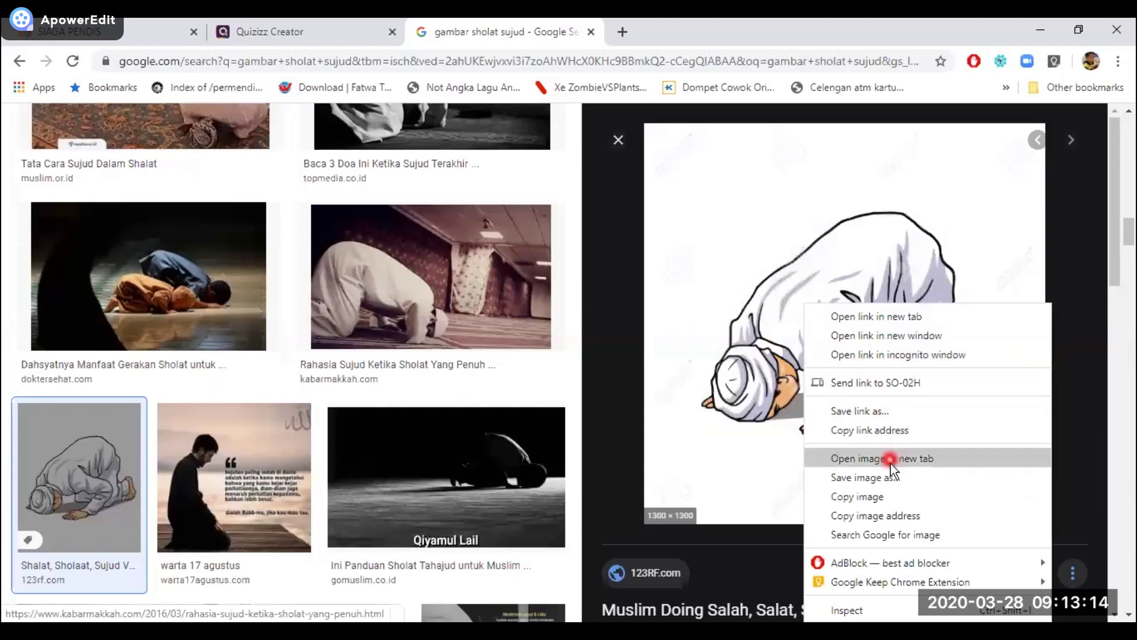
pyautogui.click(888, 497)
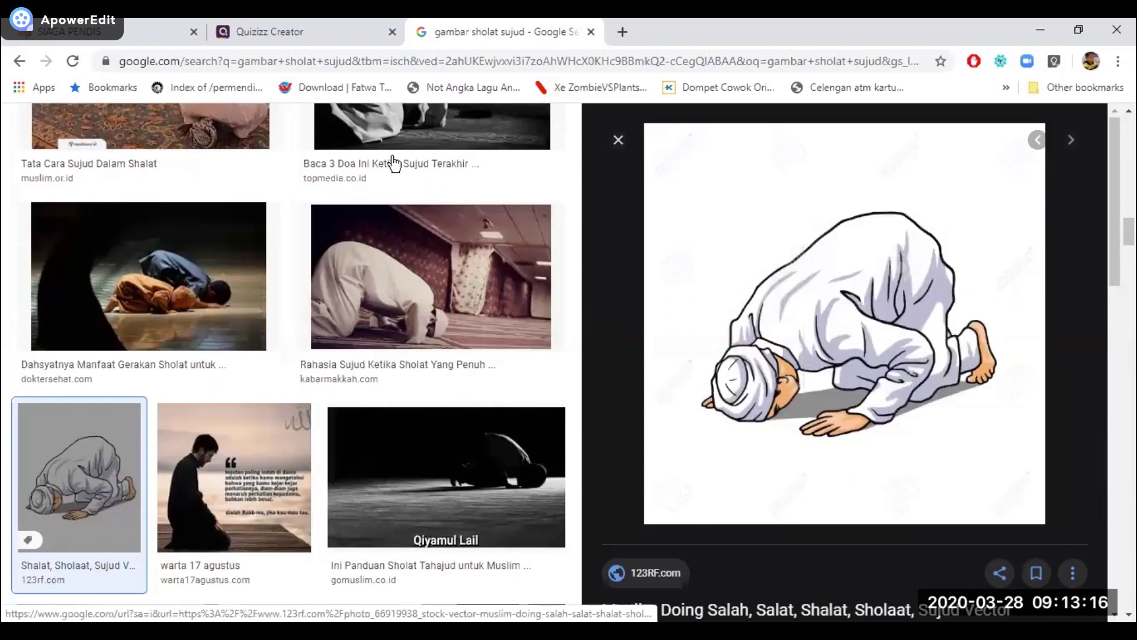
# Return to the Quizizz editor and save the copied sujud image link as the picture for answer option 2.
pyautogui.click(322, 35)
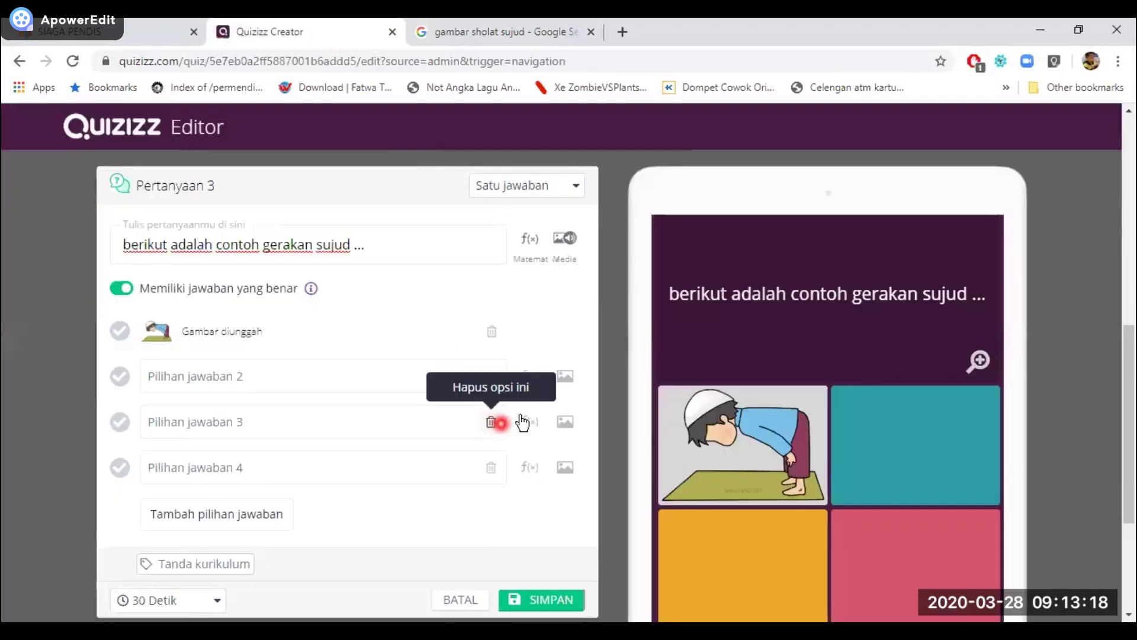
pyautogui.click(568, 384)
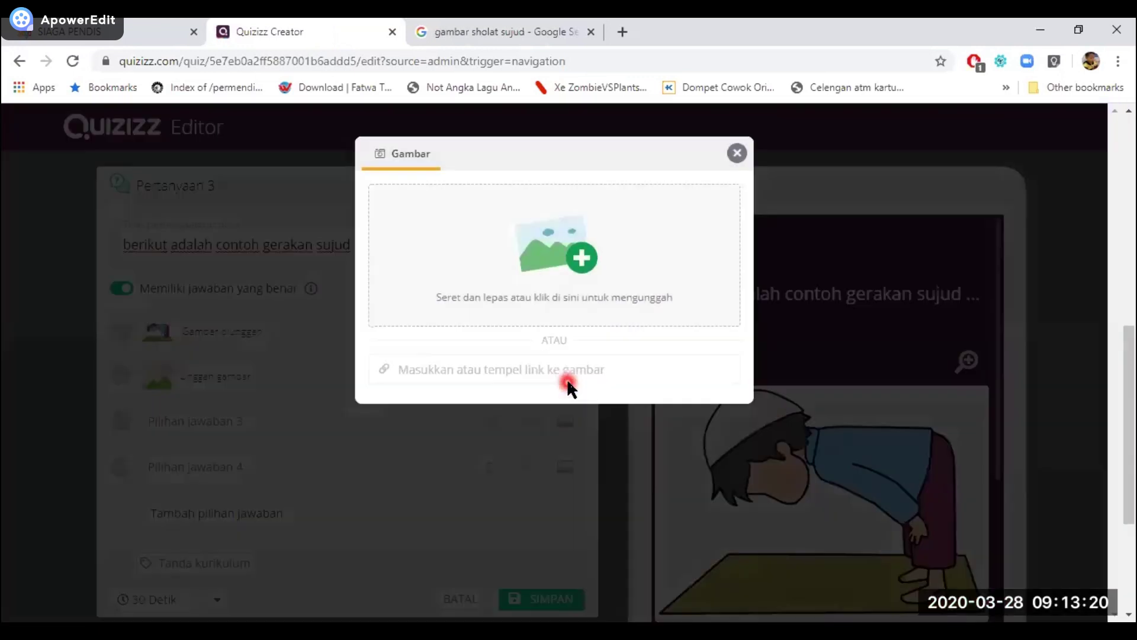
pyautogui.click(525, 370)
pyautogui.rightClick(524, 371)
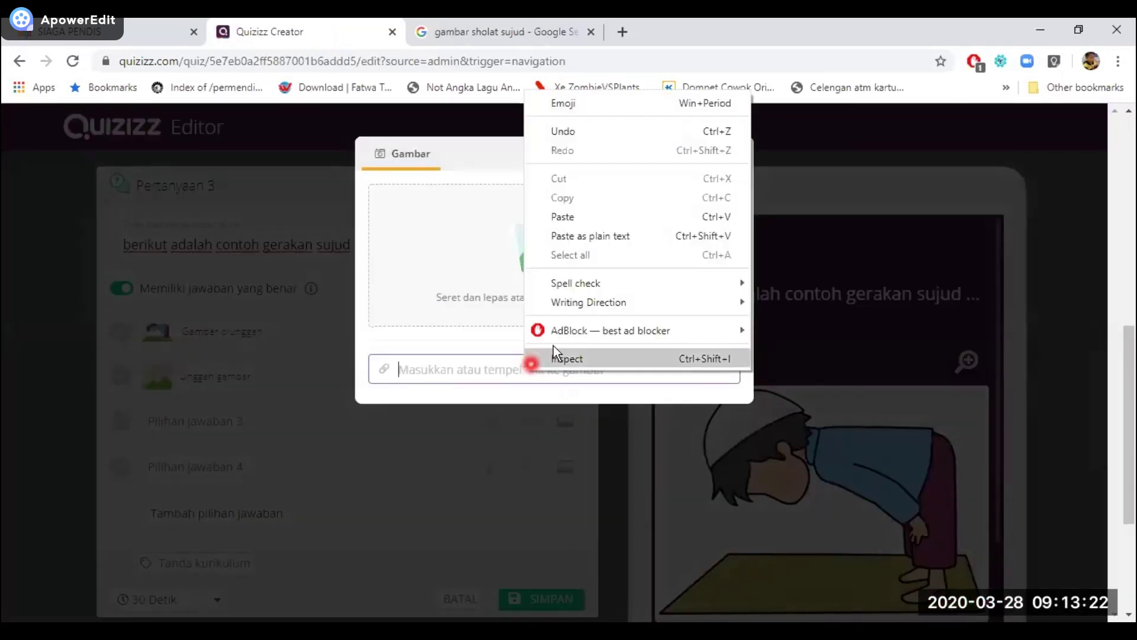
pyautogui.click(613, 217)
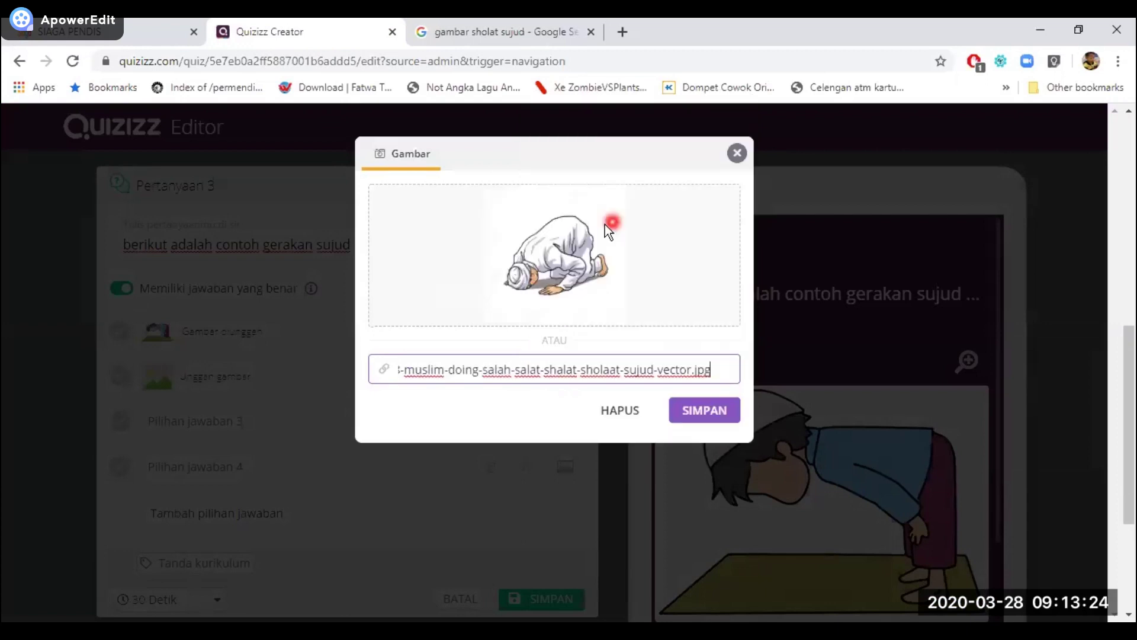
pyautogui.click(702, 408)
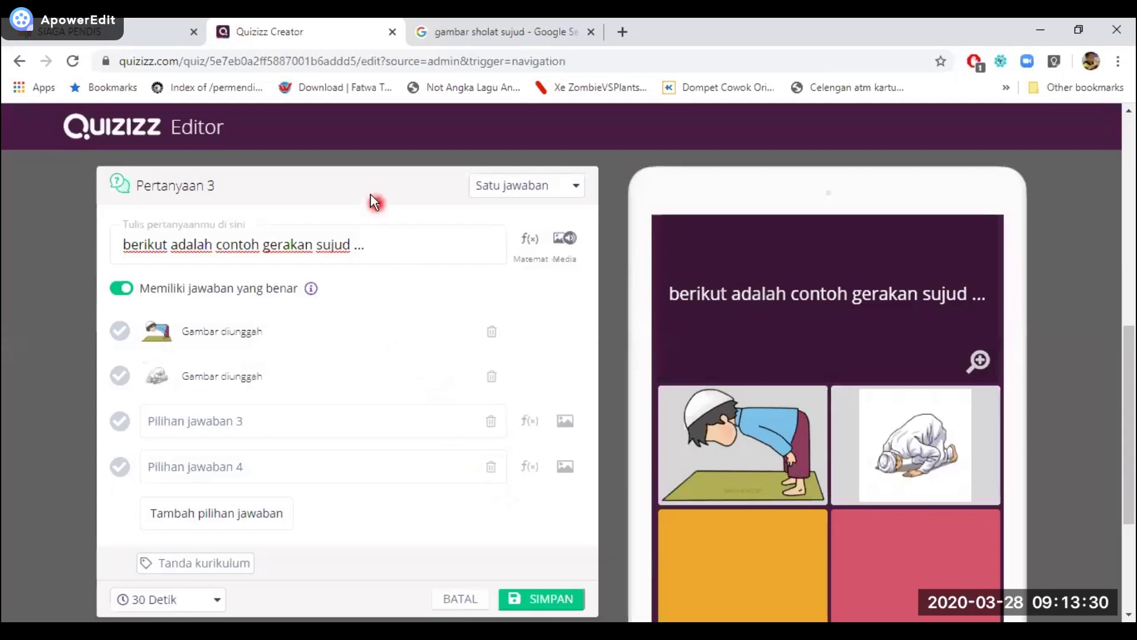
# Switch to the Google Images results and search for "gambar sholat tahiyat".
pyautogui.click(415, 35)
pyautogui.scroll(10, 394, 279)
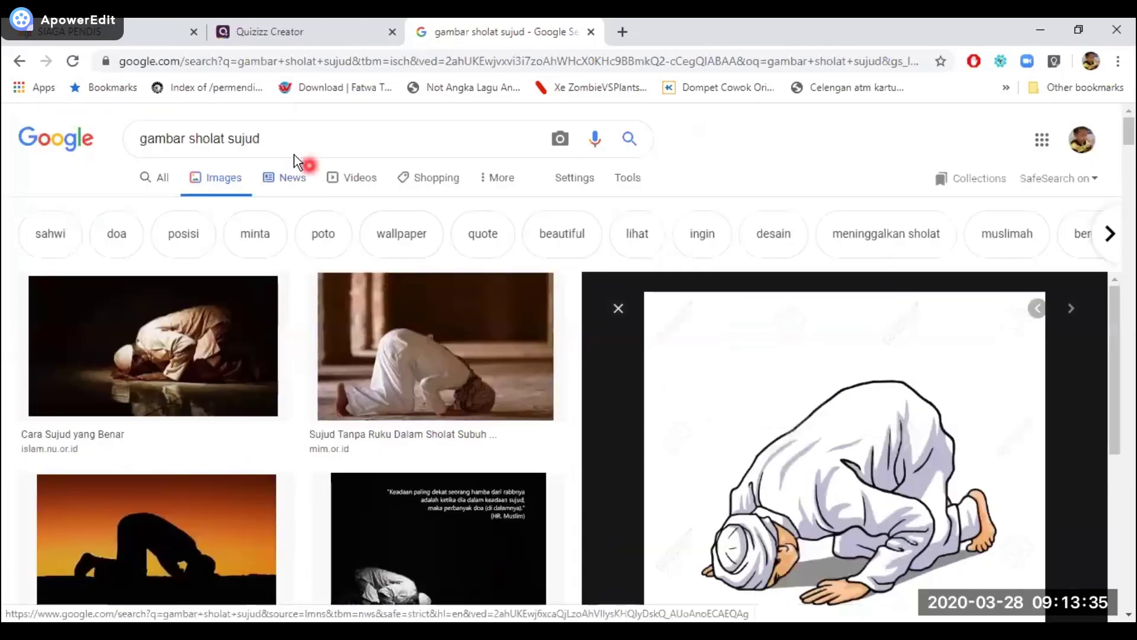
pyautogui.doubleClick(234, 134)
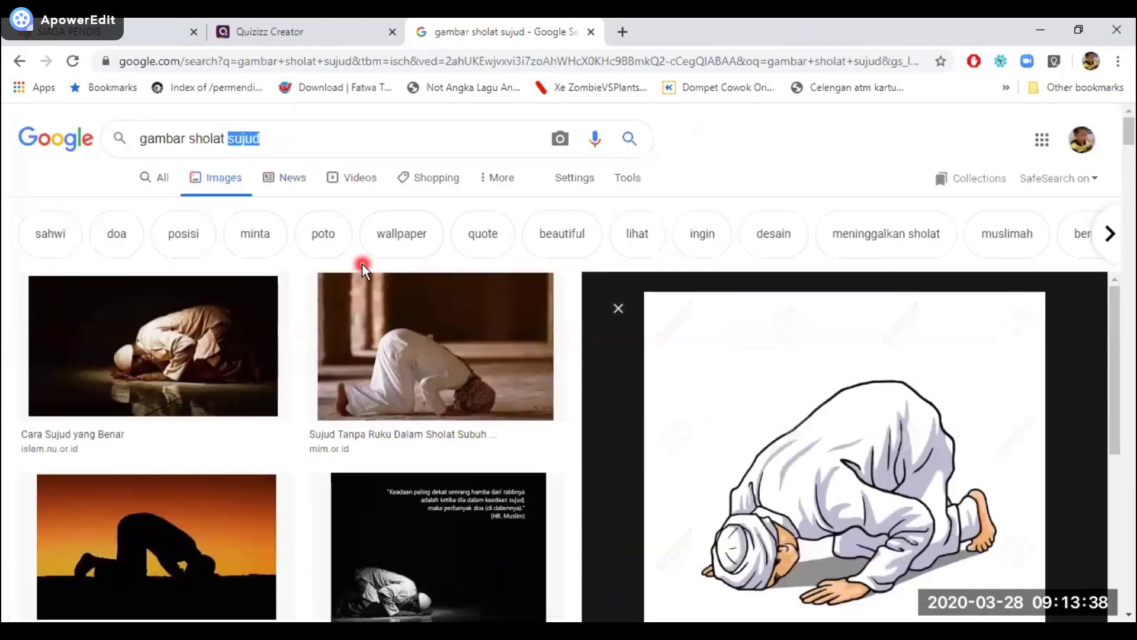
pyautogui.write('tahiyat')
pyautogui.press('Return')
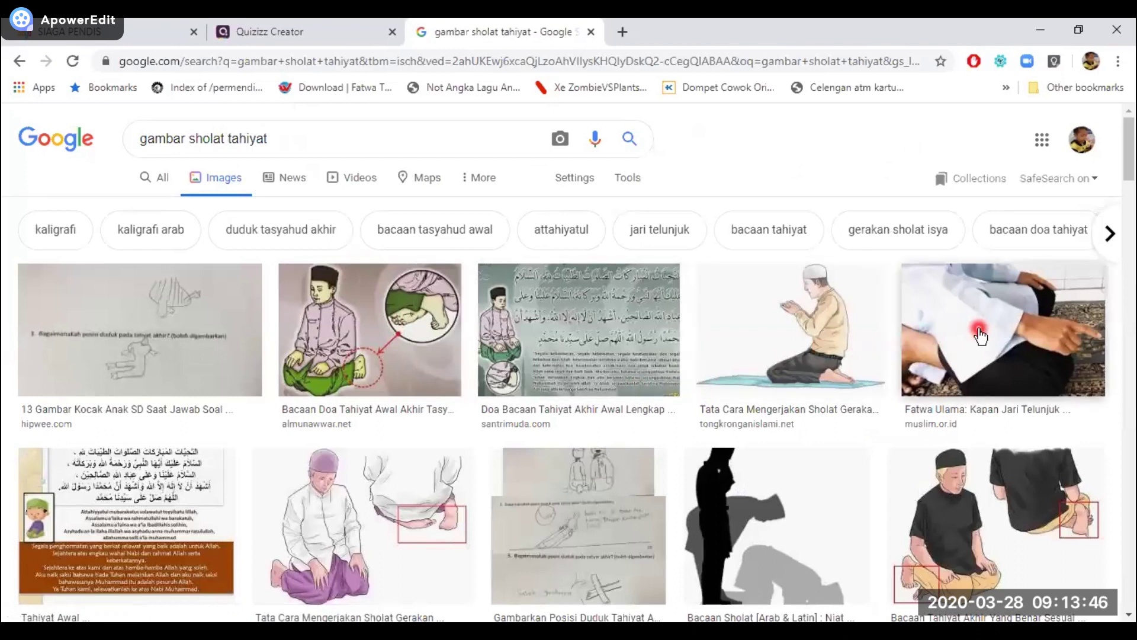
# Open the blogkhususdoa.com drawing of a seated man in a green shirt and copy its image address.
pyautogui.scroll(-4, 912, 355)
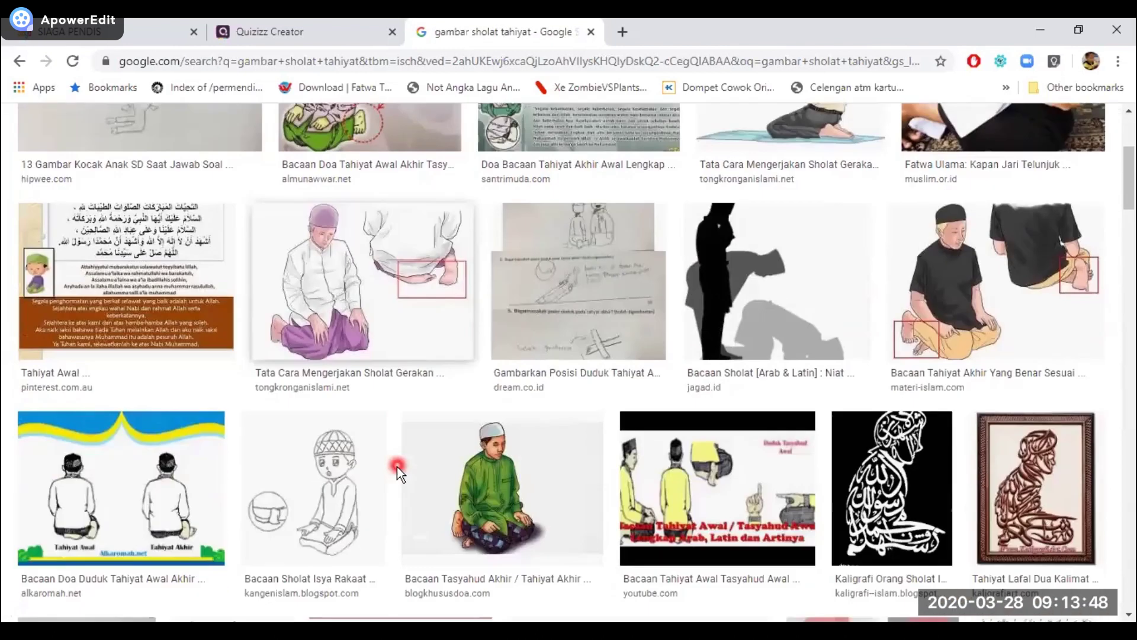
pyautogui.scroll(-3, 397, 467)
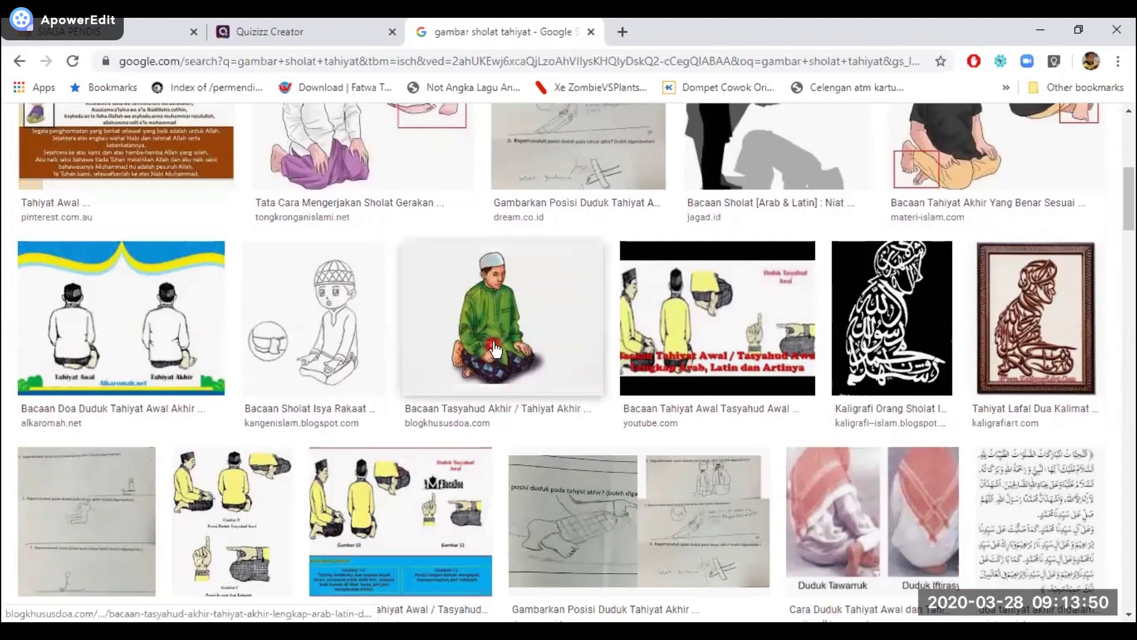
pyautogui.click(488, 343)
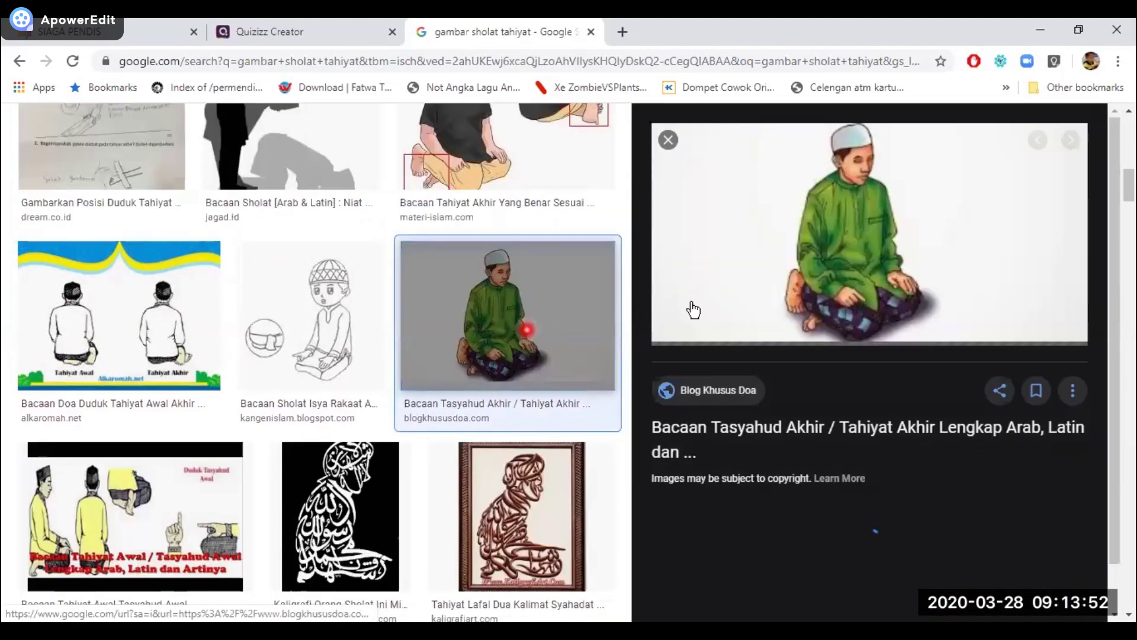
pyautogui.rightClick(862, 251)
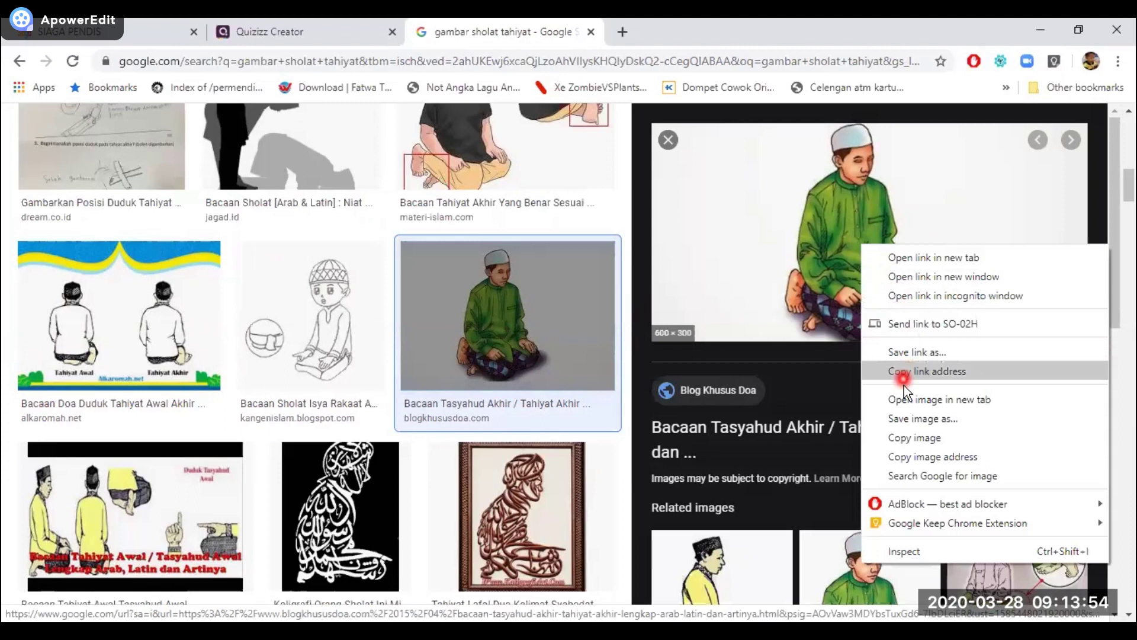
pyautogui.click(925, 456)
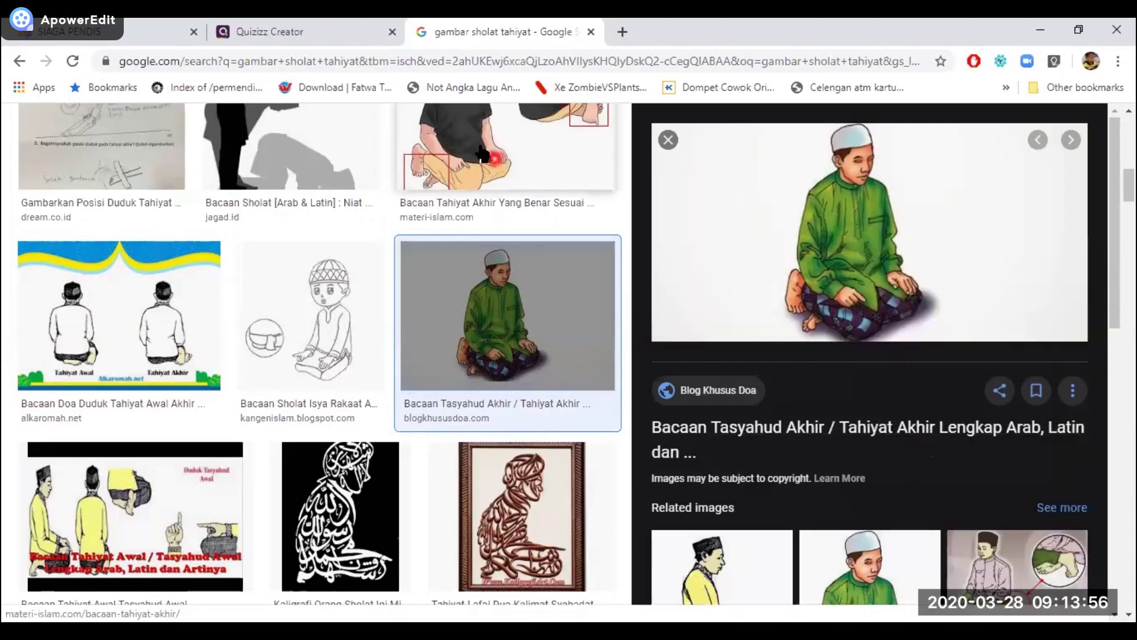
# Return to the Quizizz editor and save the copied tahiyat image link as the picture for answer option 3.
pyautogui.click(258, 31)
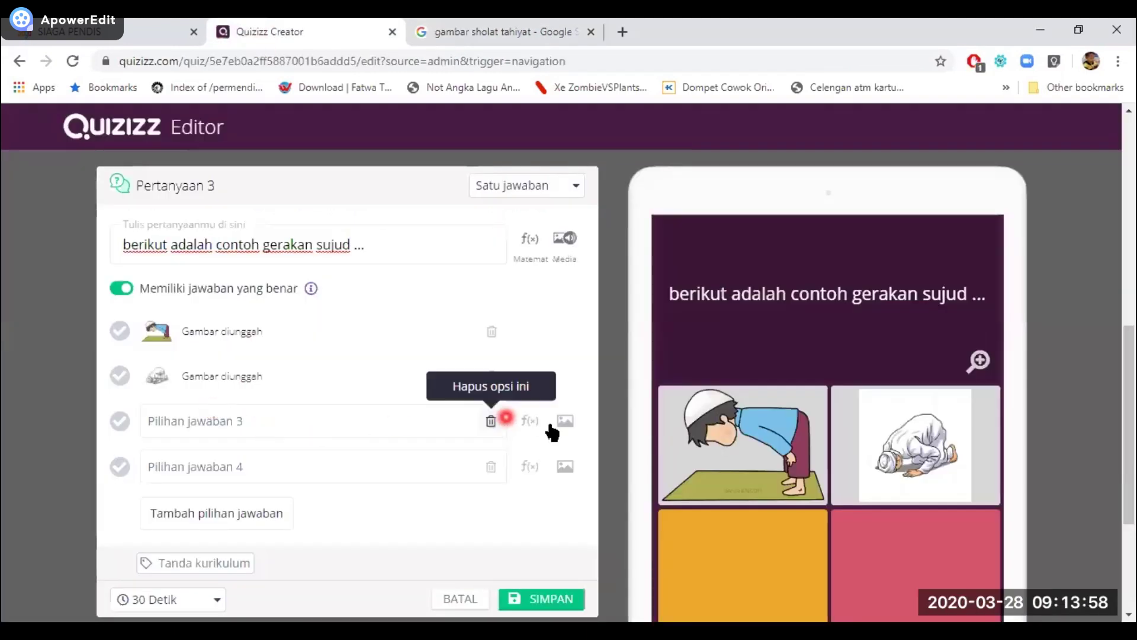
pyautogui.click(564, 423)
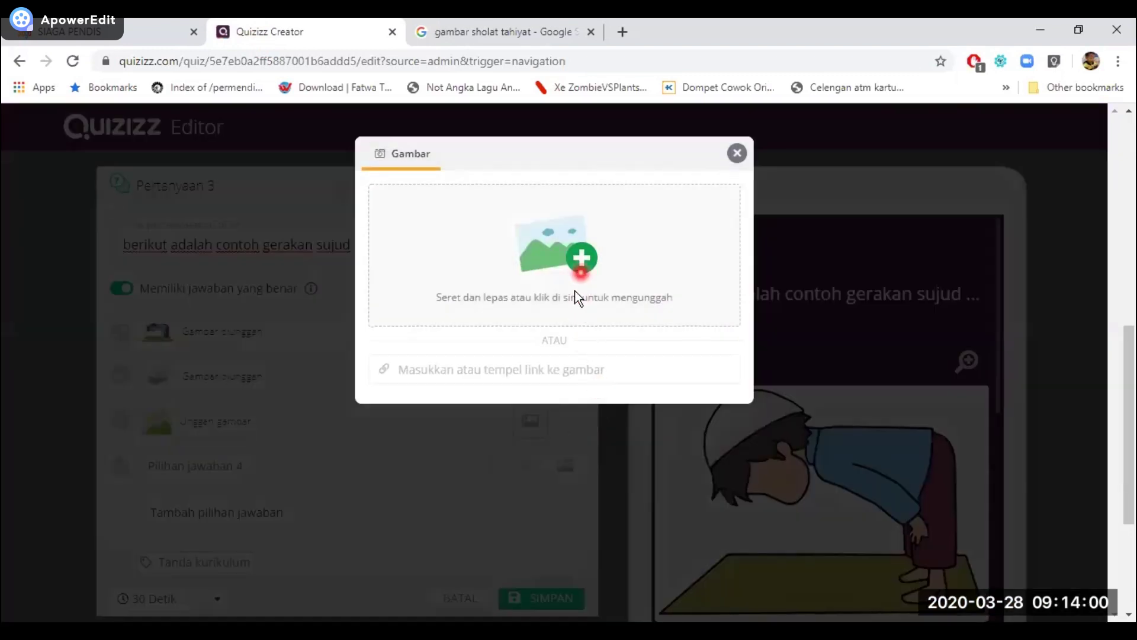
pyautogui.click(550, 372)
pyautogui.rightClick(546, 372)
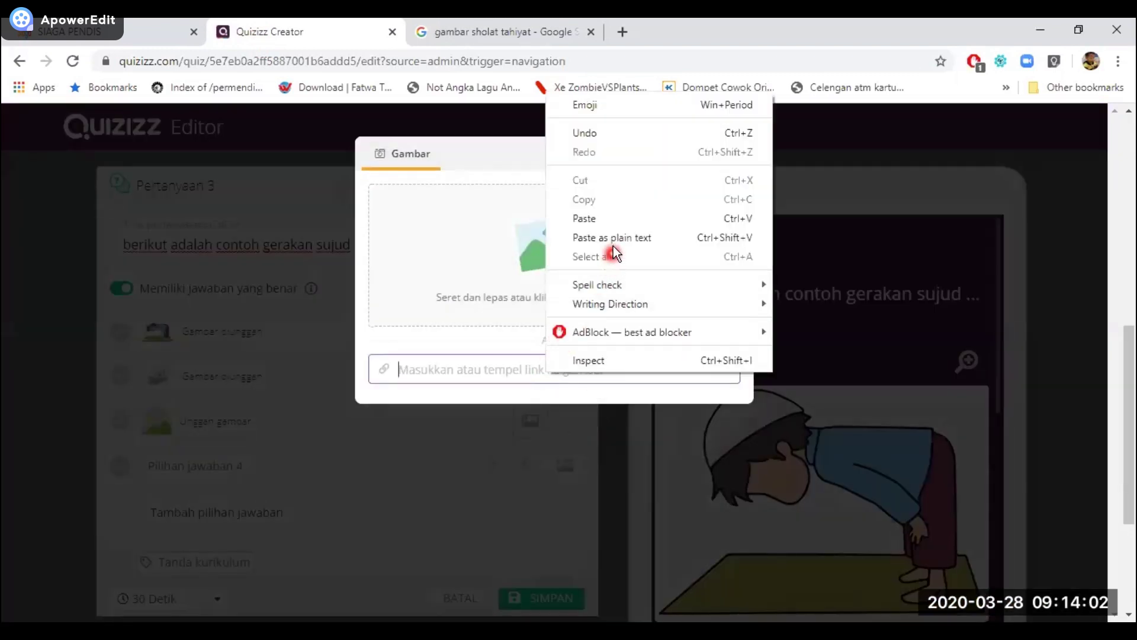
pyautogui.click(611, 219)
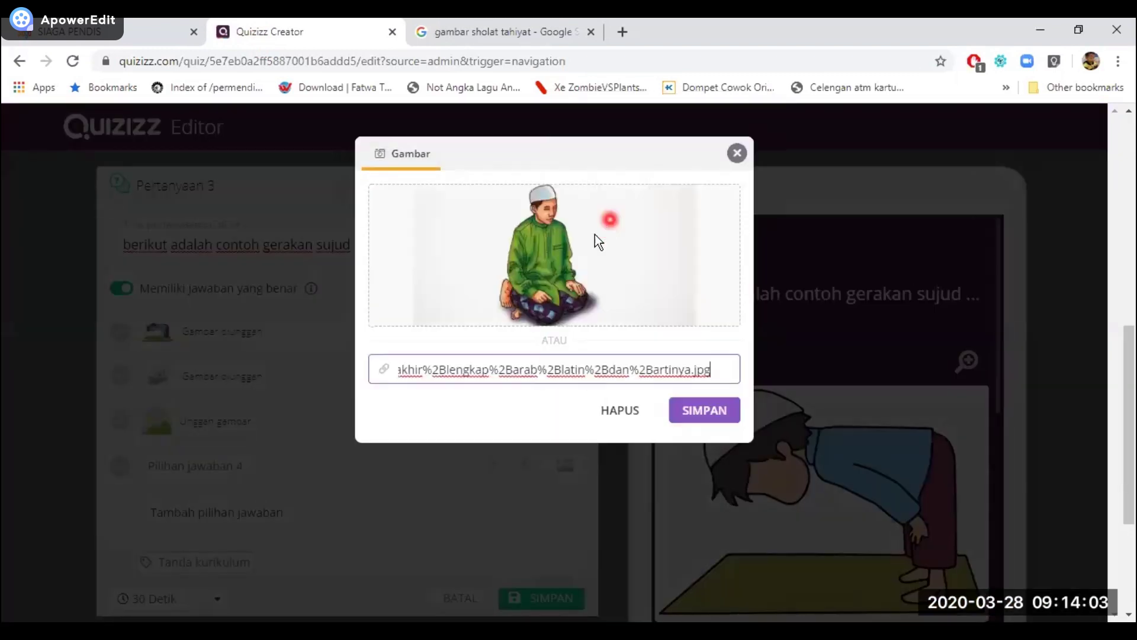
pyautogui.click(684, 412)
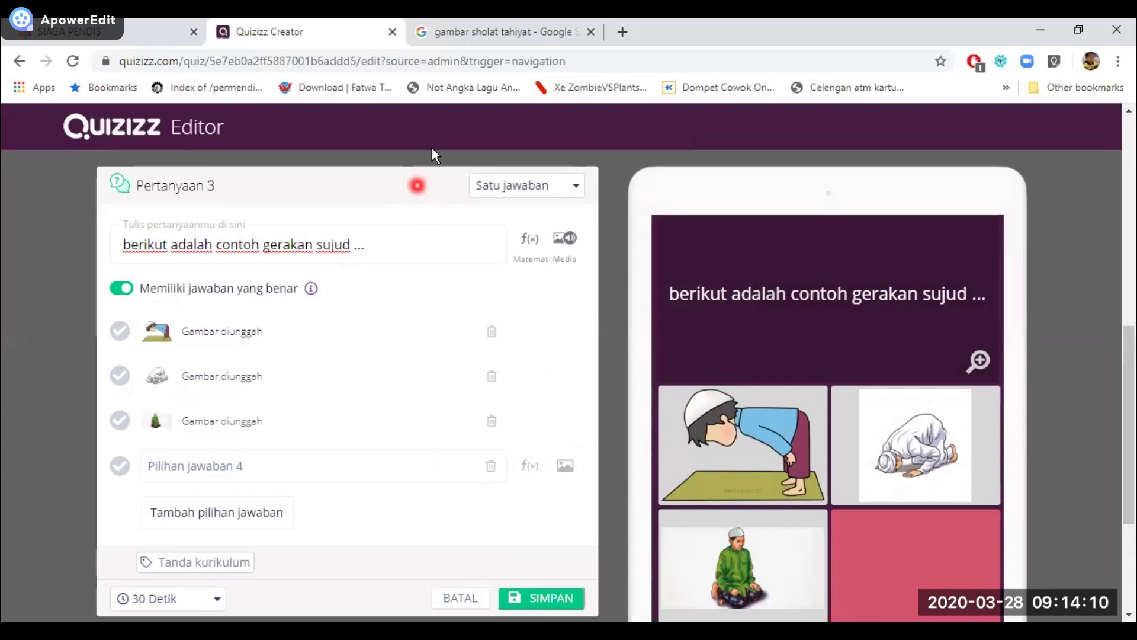
# Go back to Google Images and change the search to "gambar sholat salam".
pyautogui.click(426, 32)
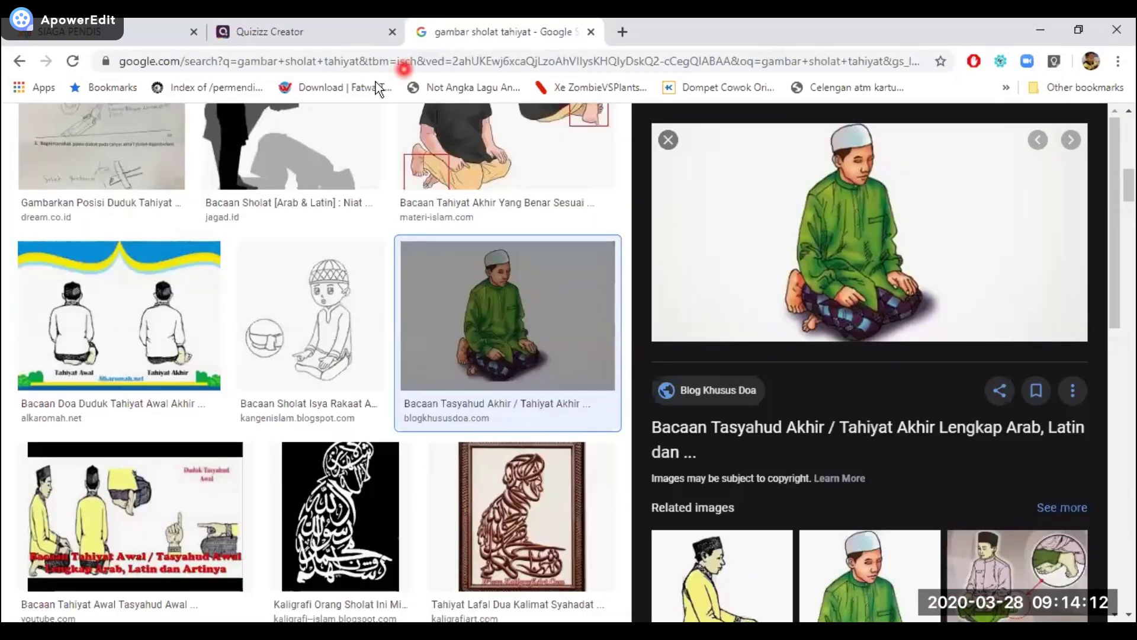
pyautogui.scroll(10, 201, 177)
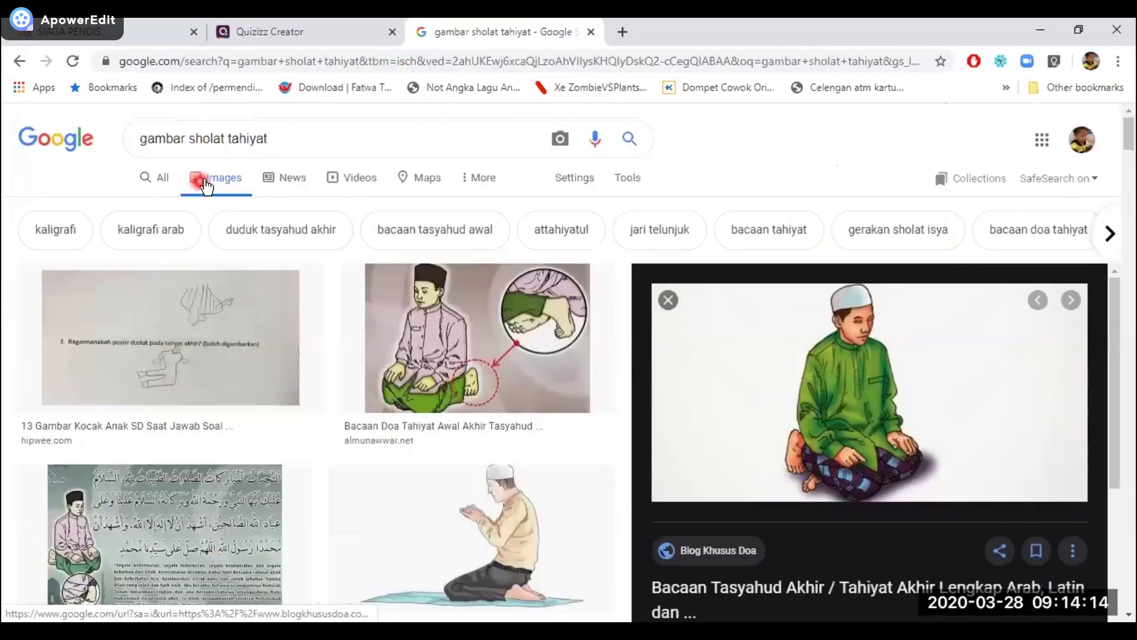
pyautogui.moveTo(266, 138); pyautogui.dragTo(234, 134)
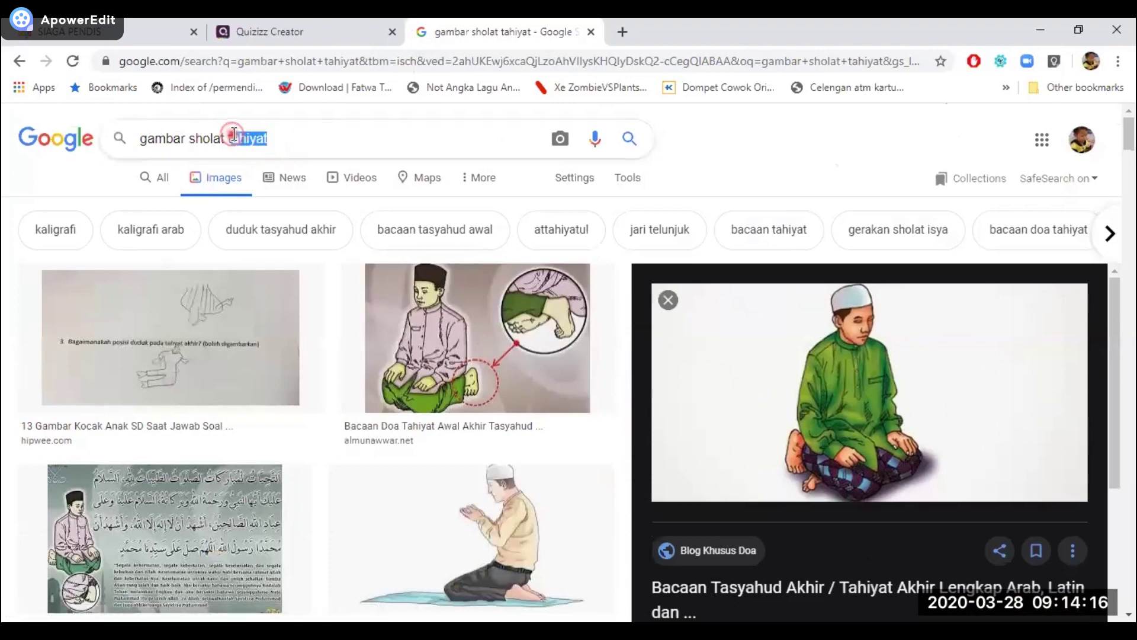
pyautogui.press('BackSpace')
pyautogui.write('salam')
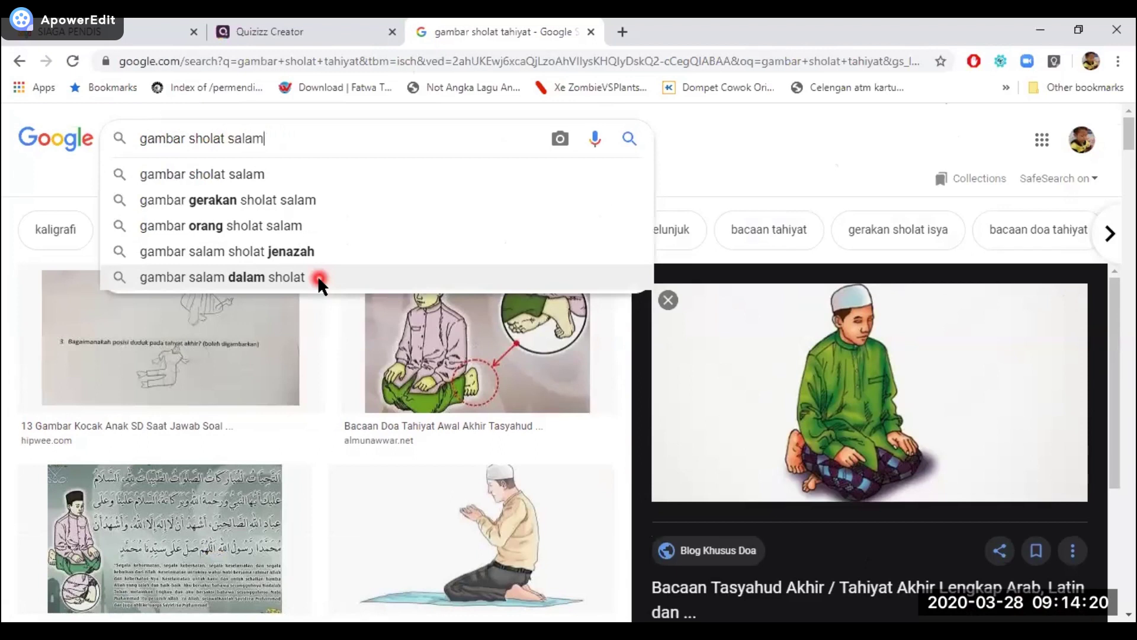
pyautogui.press('Return')
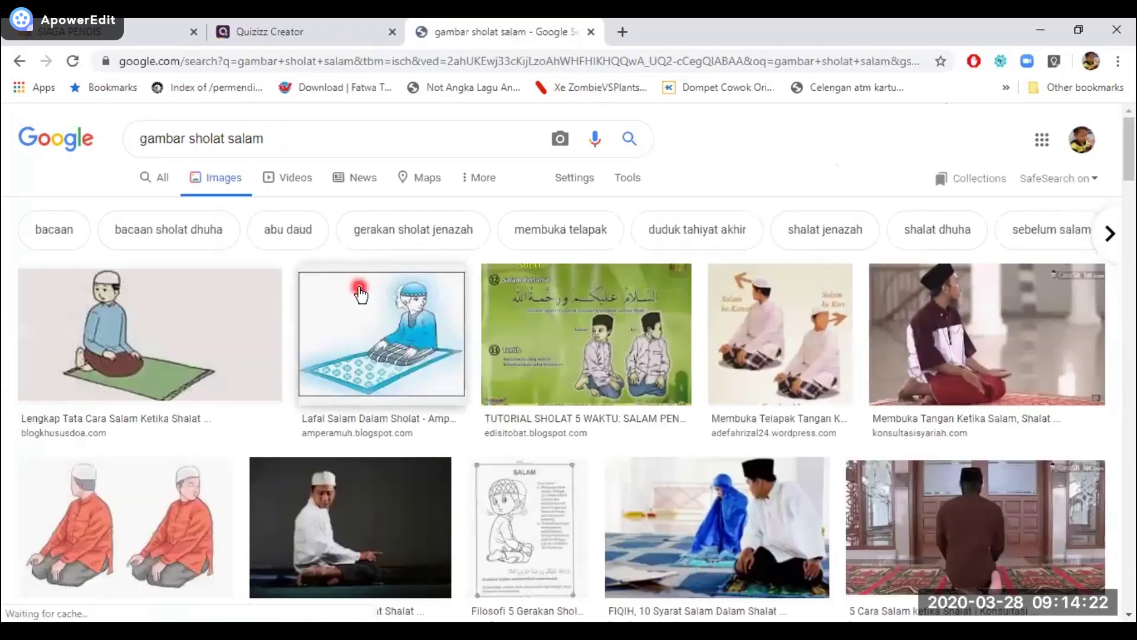
# Open the BangkitMedia drawing of two seated men in orange shirts doing salam and copy its image address.
pyautogui.click(757, 353)
pyautogui.rightClick(883, 286)
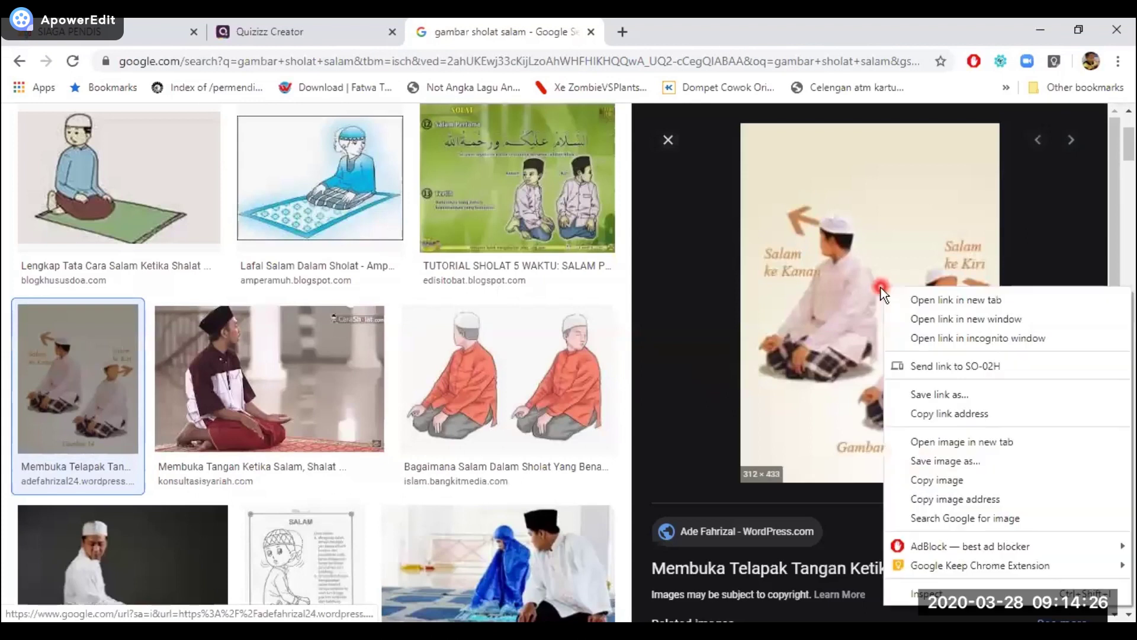
pyautogui.click(527, 410)
pyautogui.rightClick(826, 281)
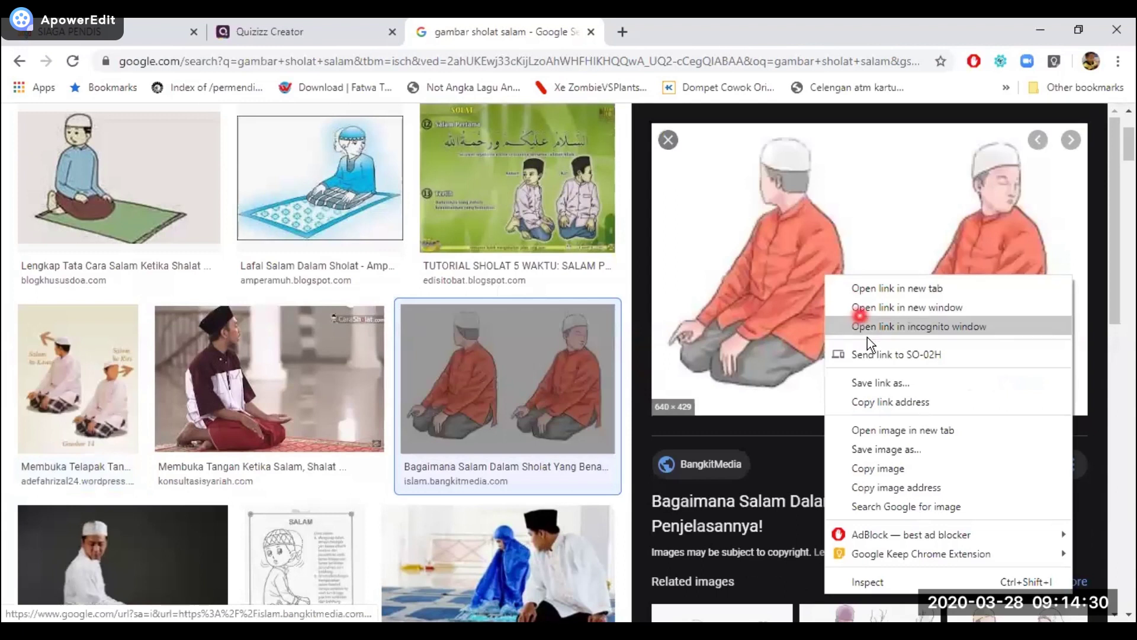
pyautogui.click(899, 474)
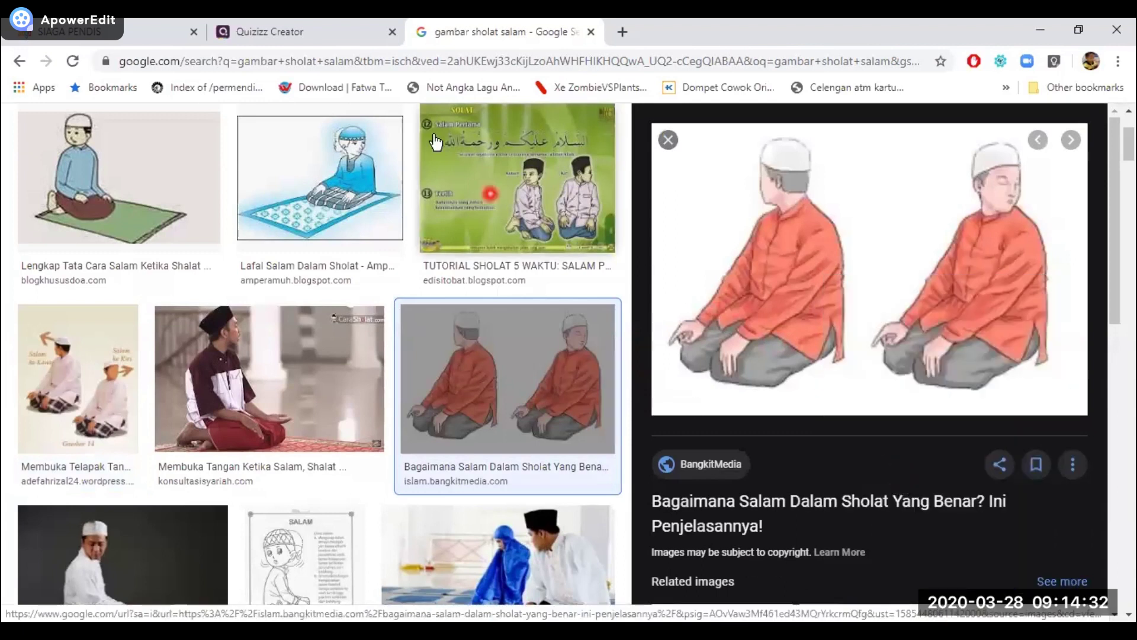
# Return to the Quizizz editor and try the copied salam image link as the picture for answer option 4.
pyautogui.click(325, 31)
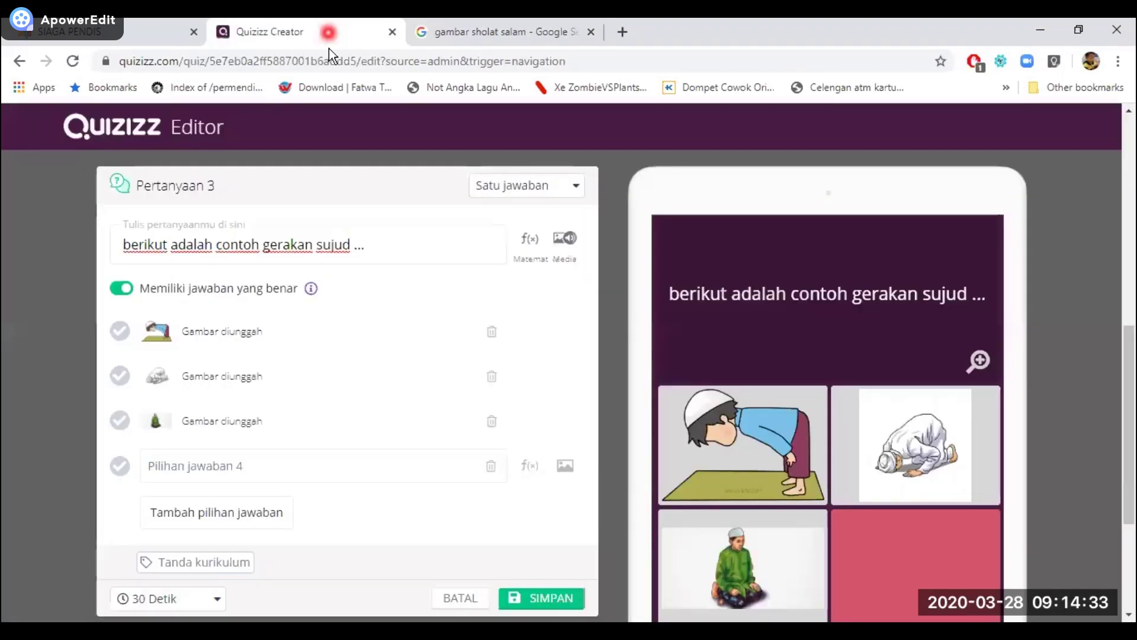
pyautogui.click(566, 464)
pyautogui.click(546, 367)
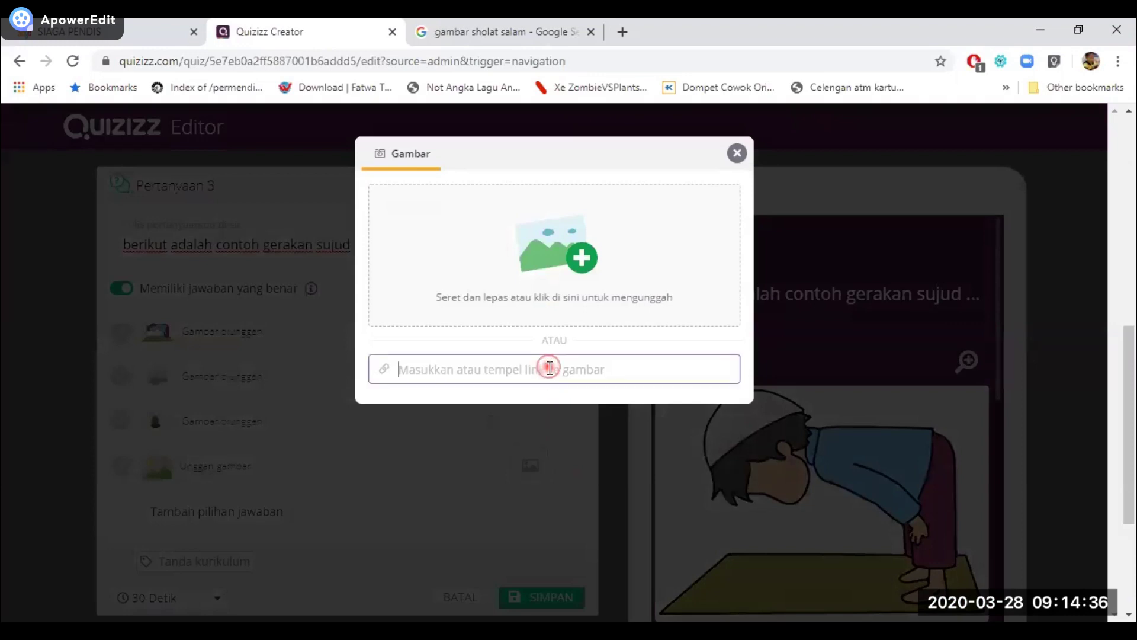
pyautogui.rightClick(548, 367)
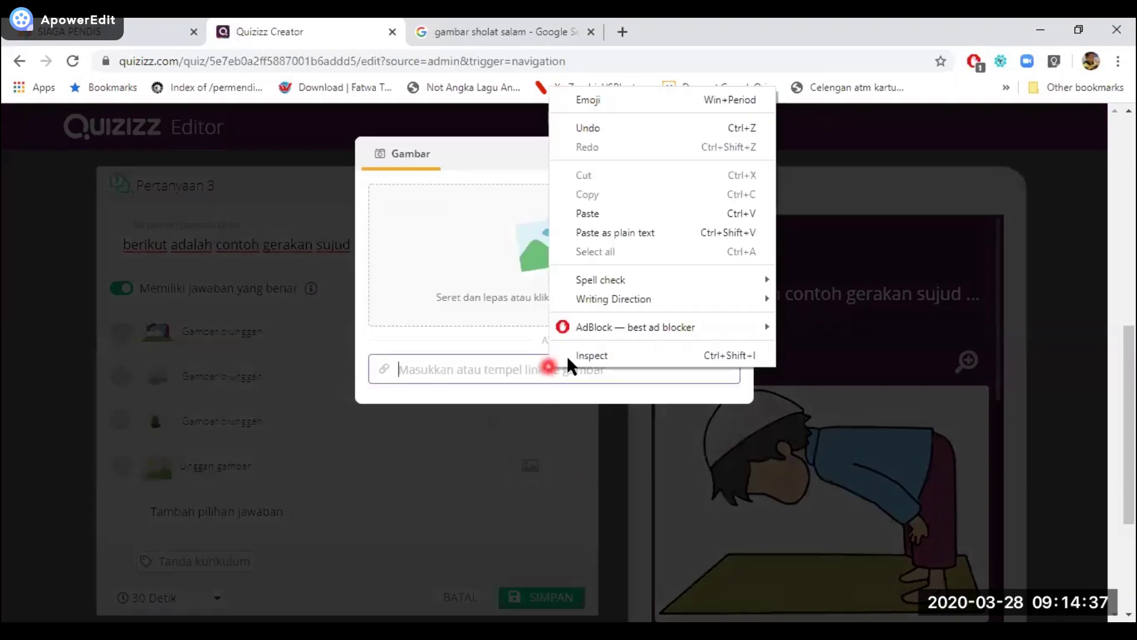
pyautogui.click(604, 213)
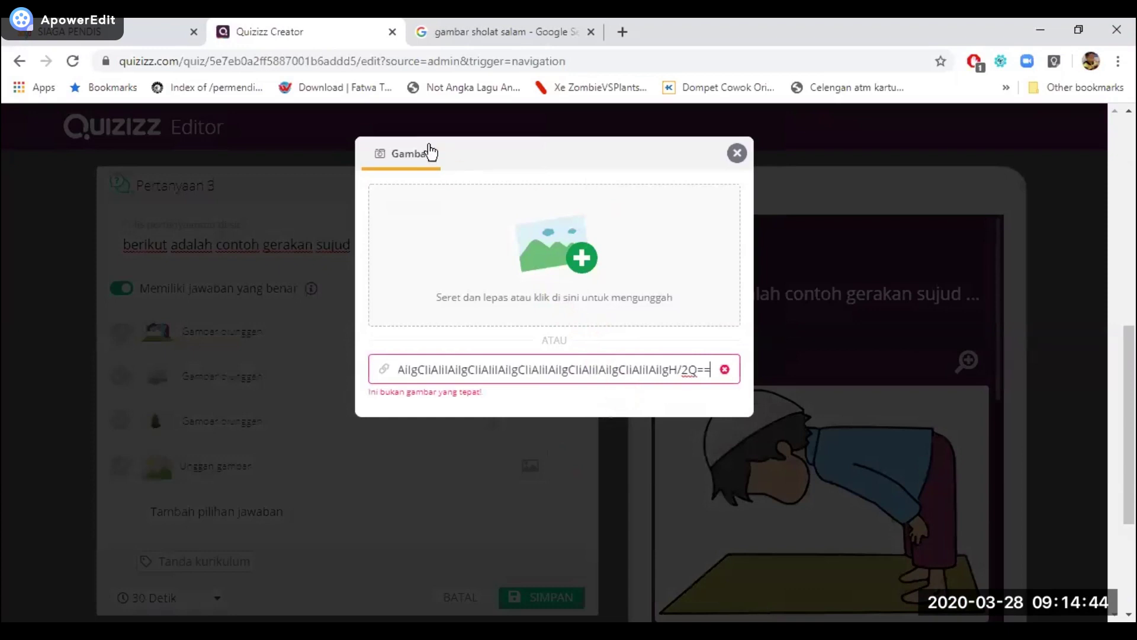
# Switch back to Google Images, open the related wikiHow version of the salam drawing and copy its image address.
pyautogui.click(418, 47)
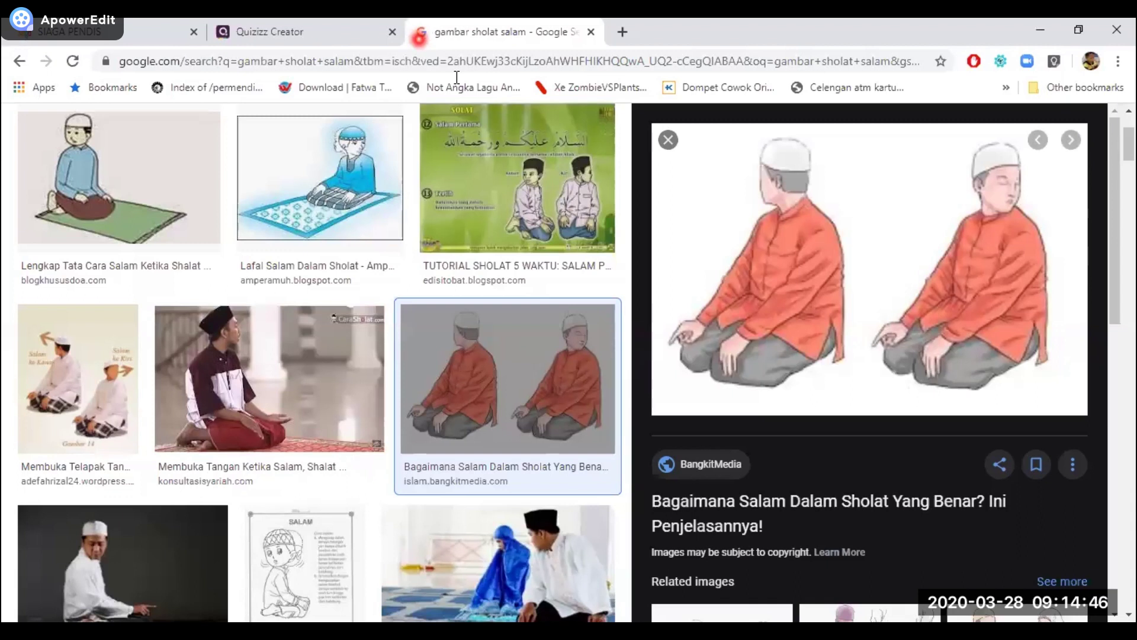
pyautogui.scroll(-5, 829, 356)
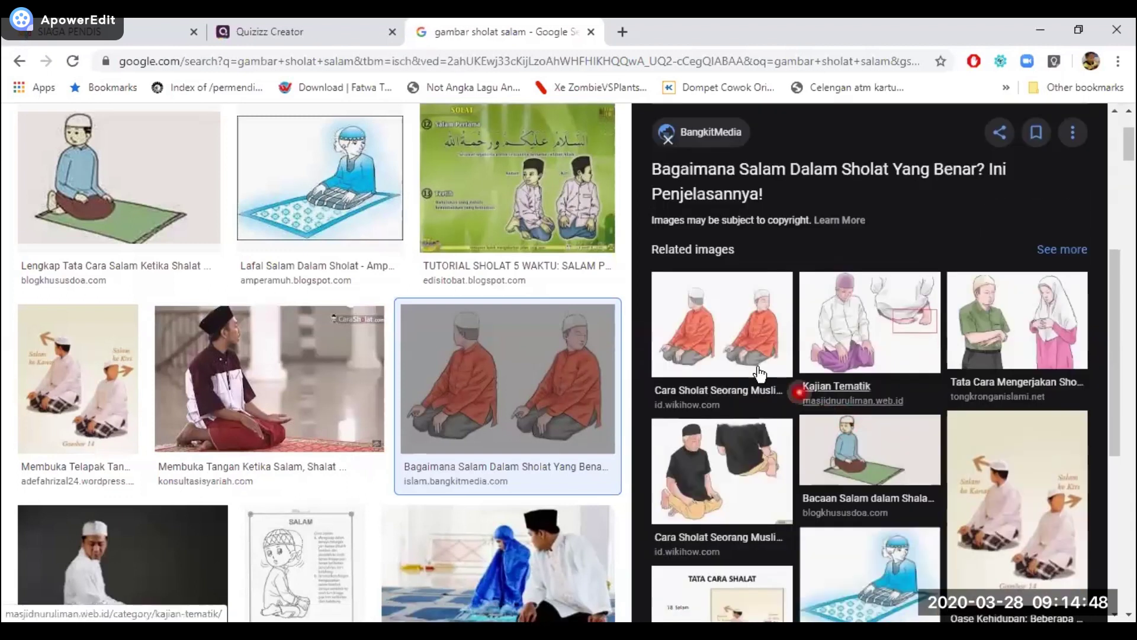
pyautogui.click(734, 342)
pyautogui.rightClick(821, 315)
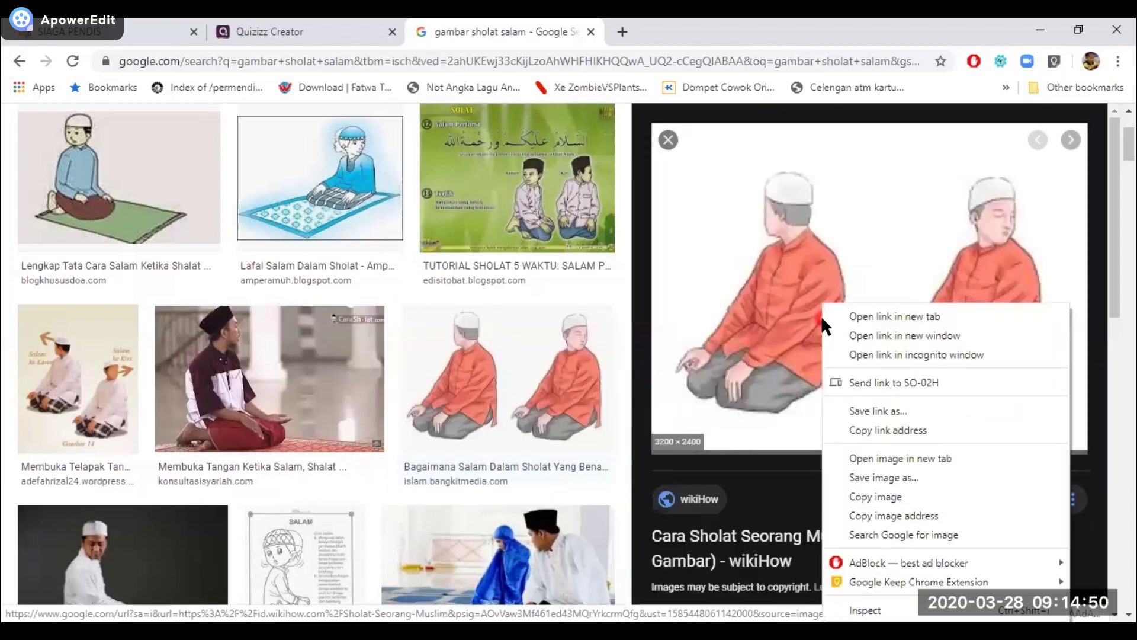
pyautogui.click(901, 515)
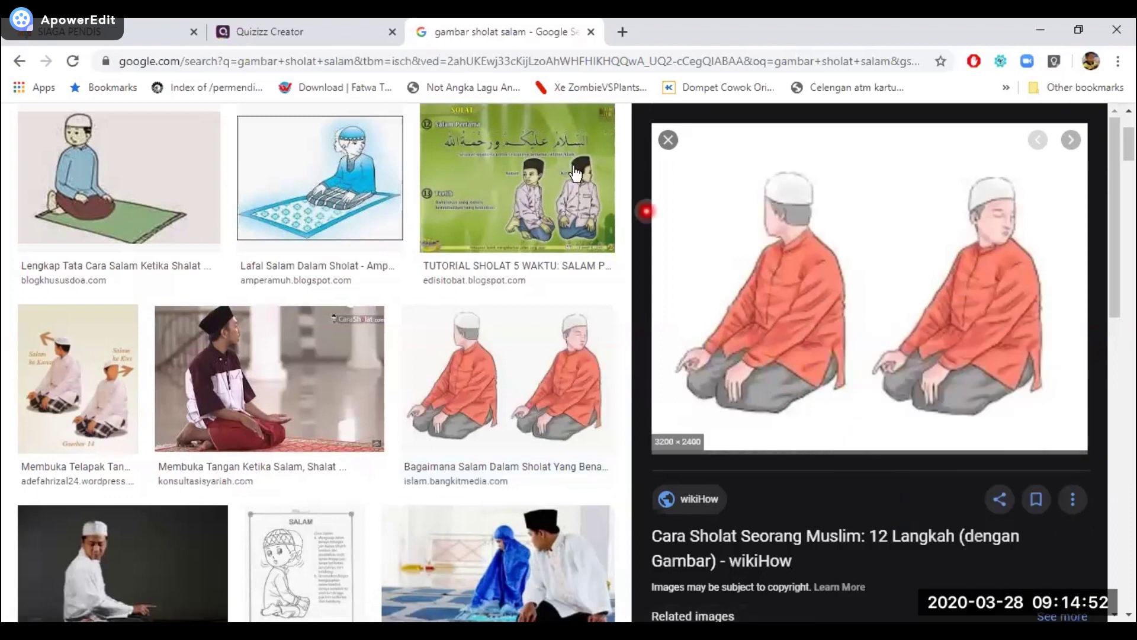
# Return to the Quizizz editor and clear the rejected image link from the picture dialog for answer option 4.
pyautogui.click(269, 32)
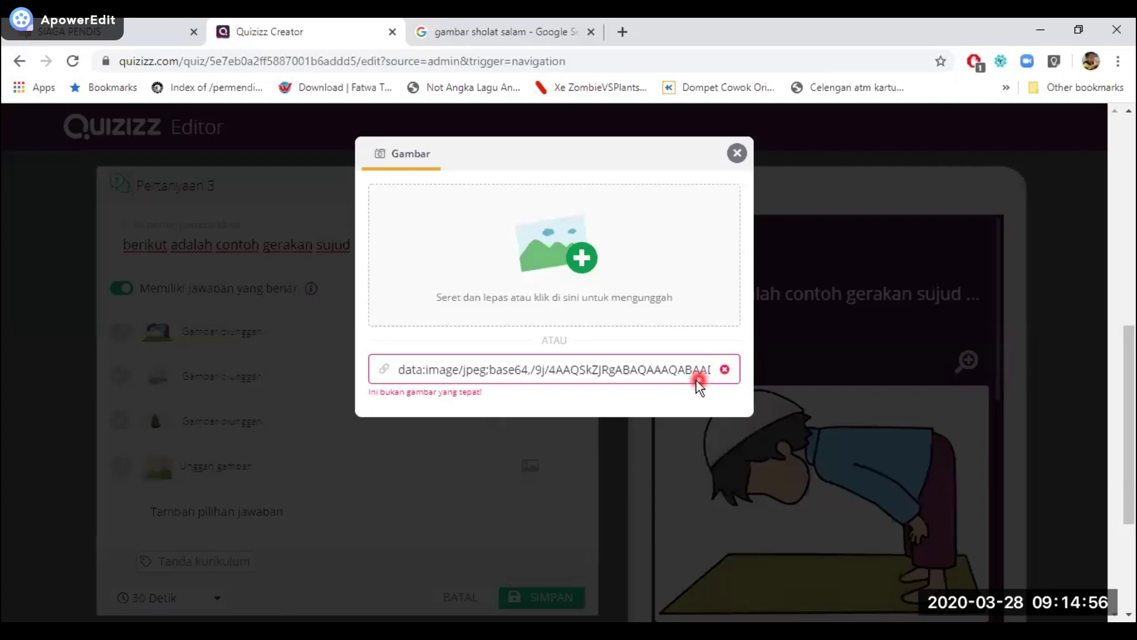
pyautogui.click(693, 369)
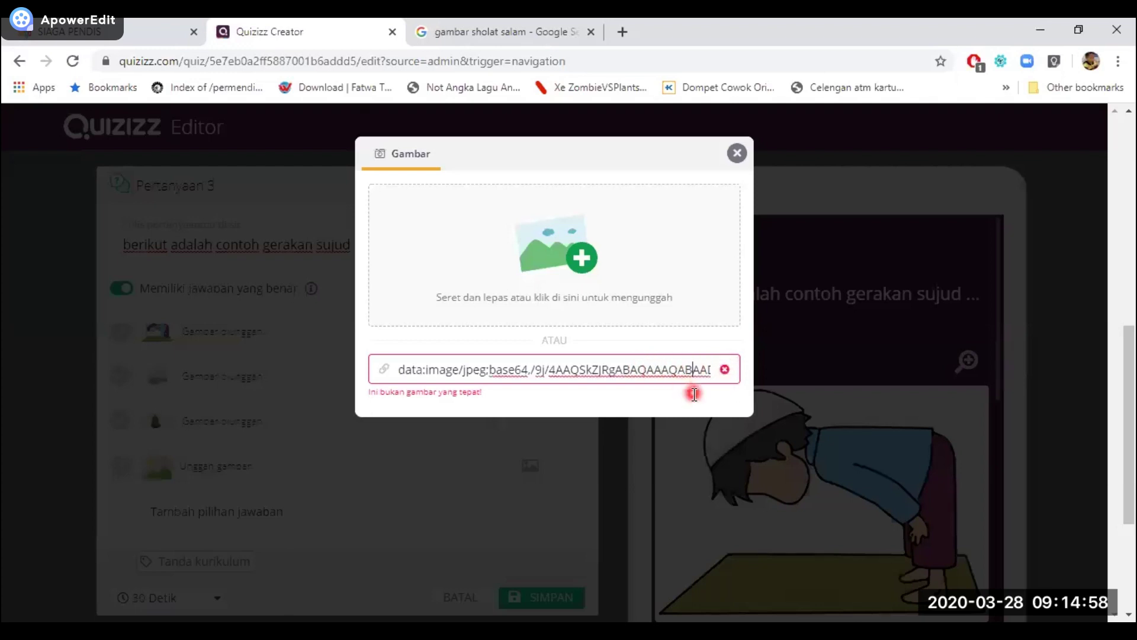
pyautogui.hotkey('shift', 'Left')
pyautogui.hotkey('shift', 'Left')
pyautogui.hotkey('shift', 'Left')
pyautogui.hotkey('shift', 'Left')
pyautogui.hotkey('shift', 'Left')
pyautogui.hotkey('shift', 'Left')
pyautogui.hotkey('shift', 'Left')
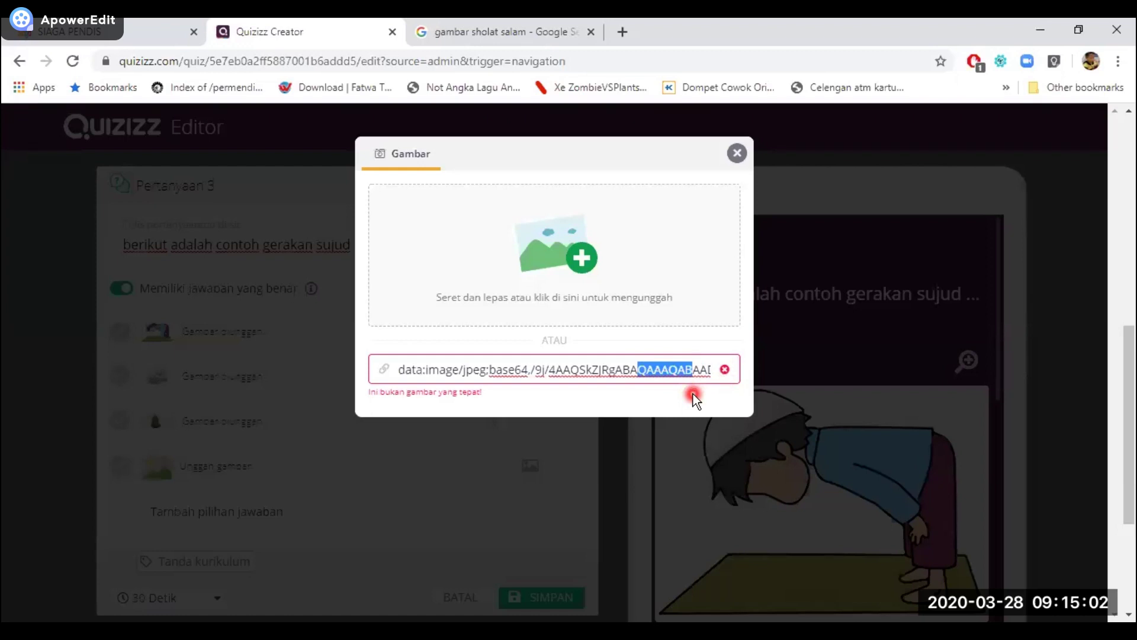
pyautogui.press('BackSpace')
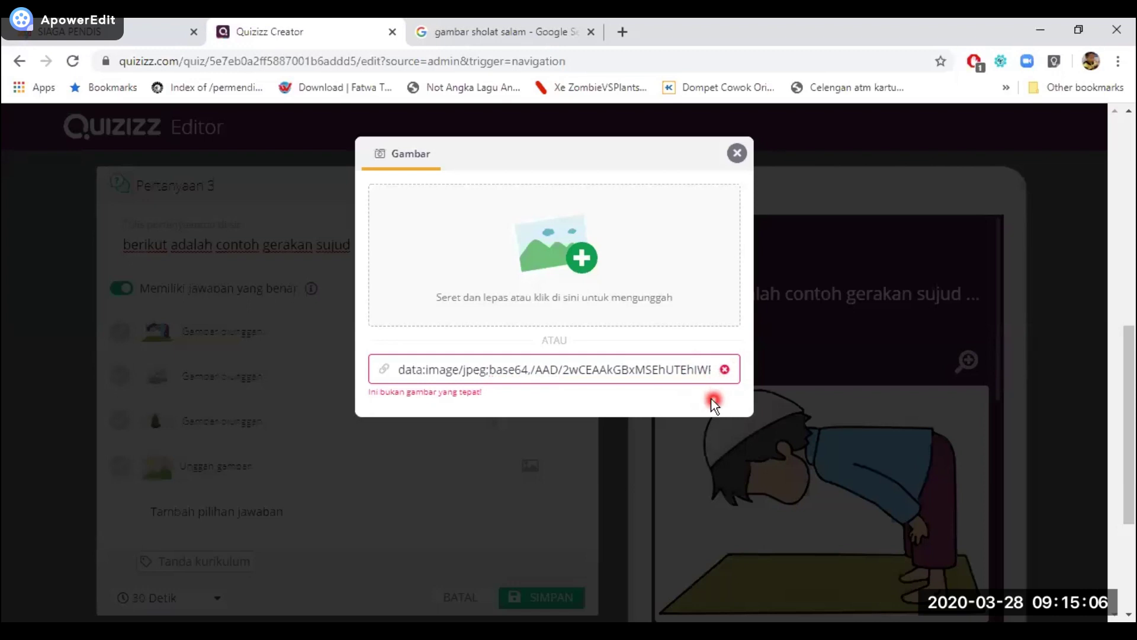
pyautogui.moveTo(464, 369); pyautogui.dragTo(716, 385)
pyautogui.press('BackSpace')
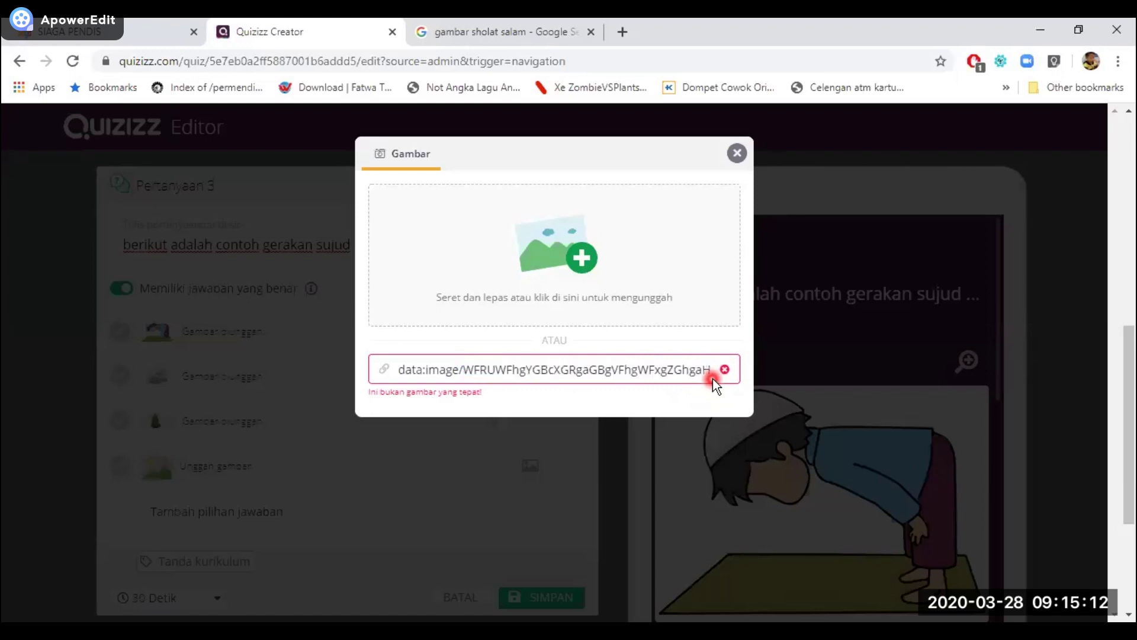
pyautogui.hotkey('ctrl', 'a')
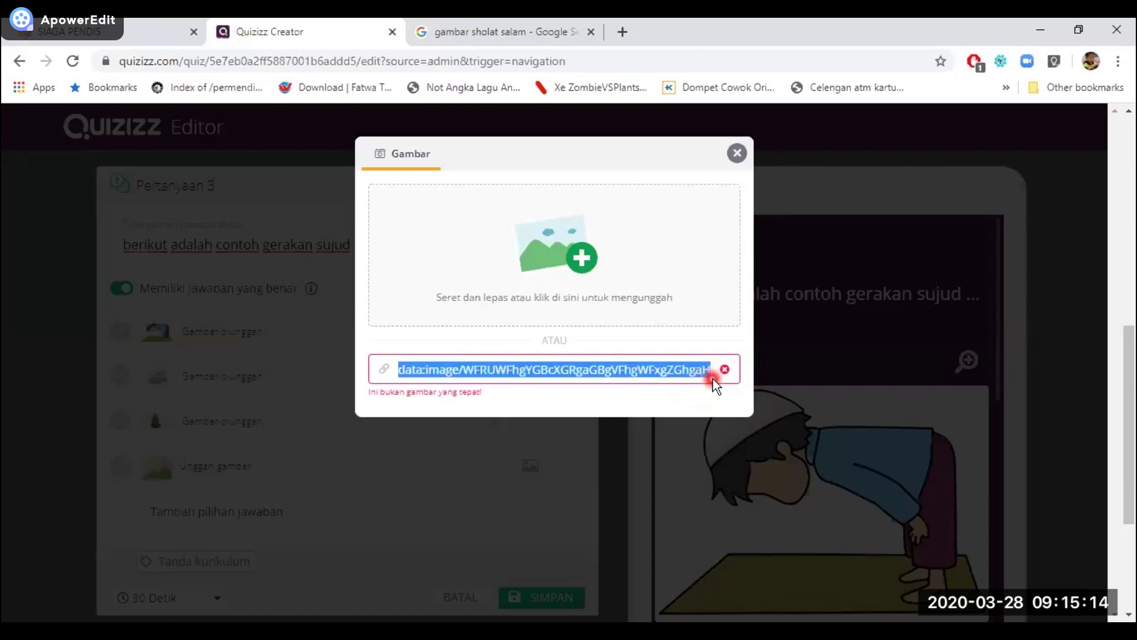
pyautogui.press('BackSpace')
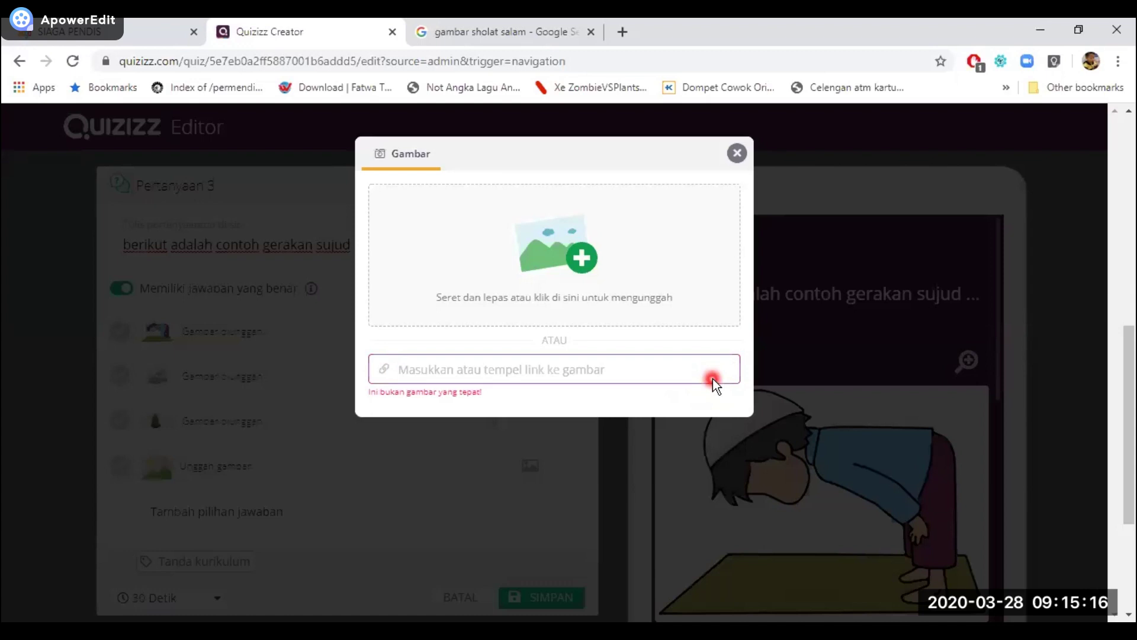
# Paste the copied wikiHow salam image link and save it as the picture for answer option 4.
pyautogui.rightClick(625, 370)
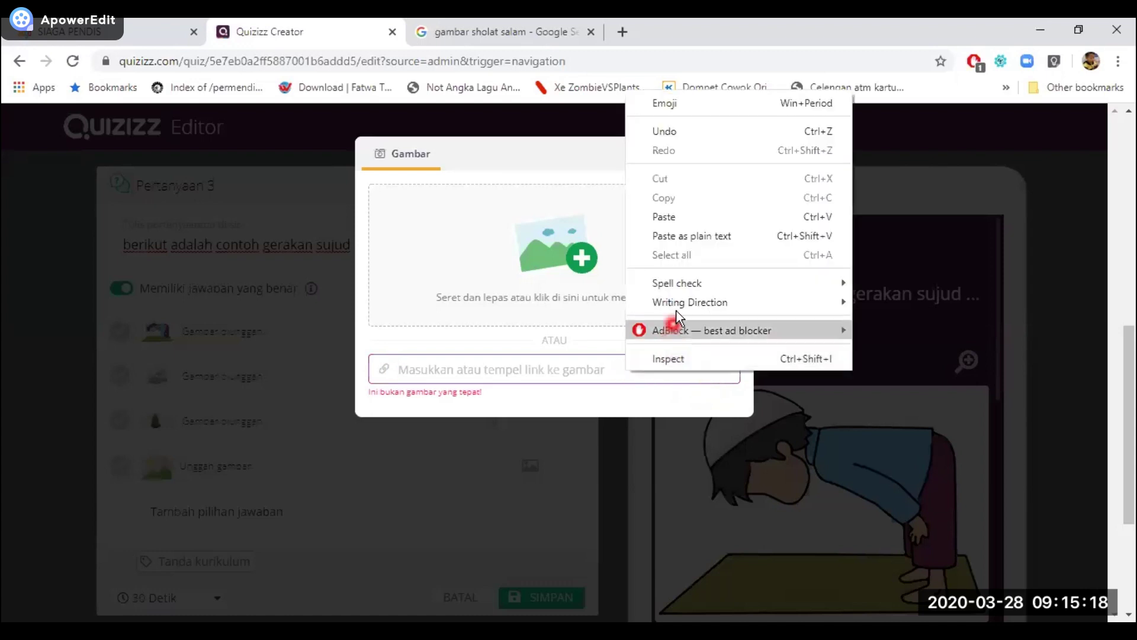
pyautogui.click(681, 217)
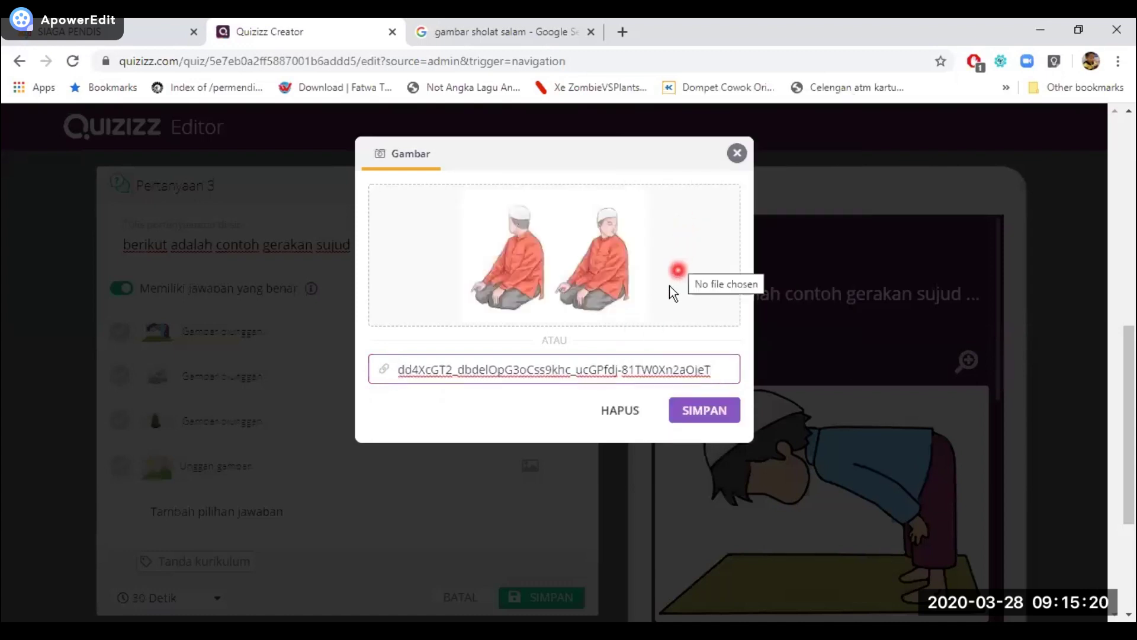
pyautogui.click(698, 410)
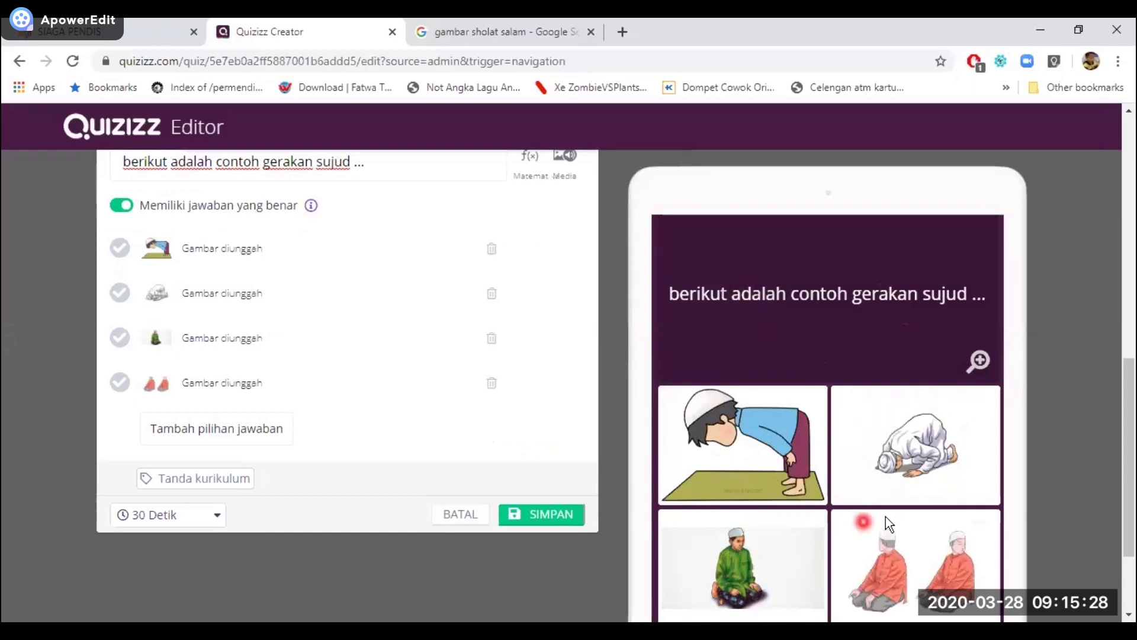
# Mark answer option 2, the sujud drawing, as the correct answer and save question 3.
pyautogui.moveTo(1129, 431); pyautogui.dragTo(1129, 381)
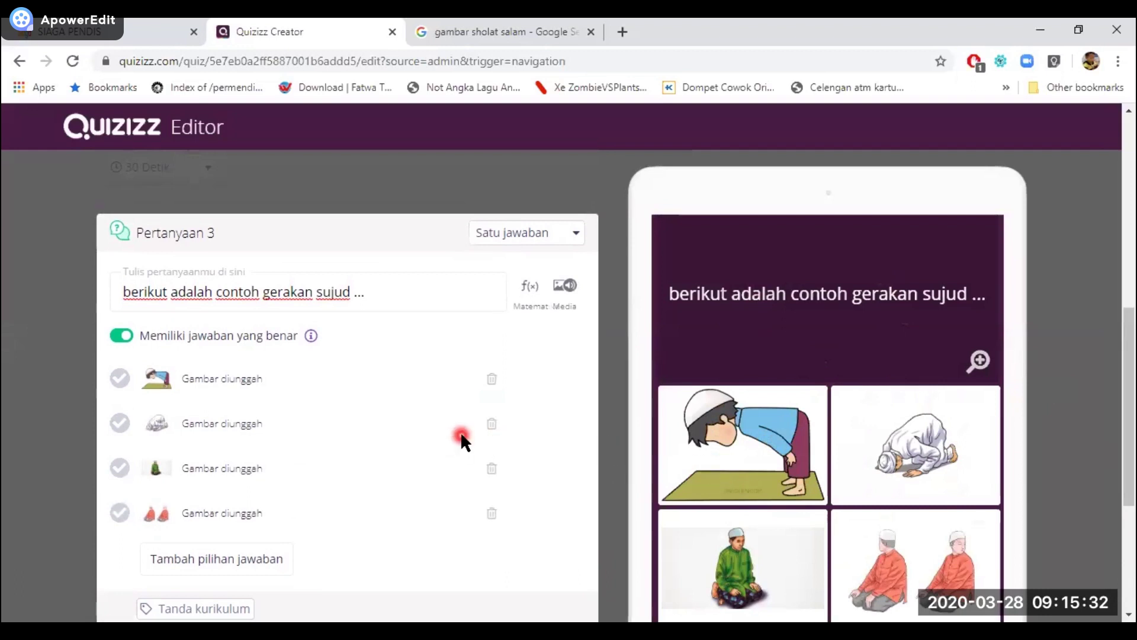
pyautogui.scroll(-1, 460, 431)
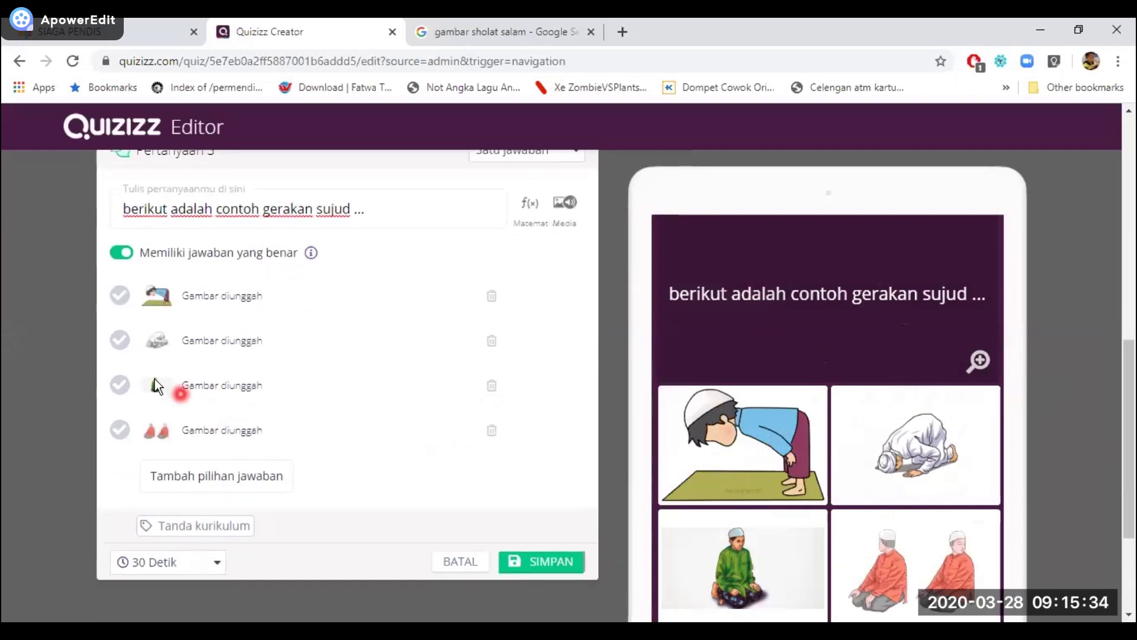
pyautogui.click(120, 340)
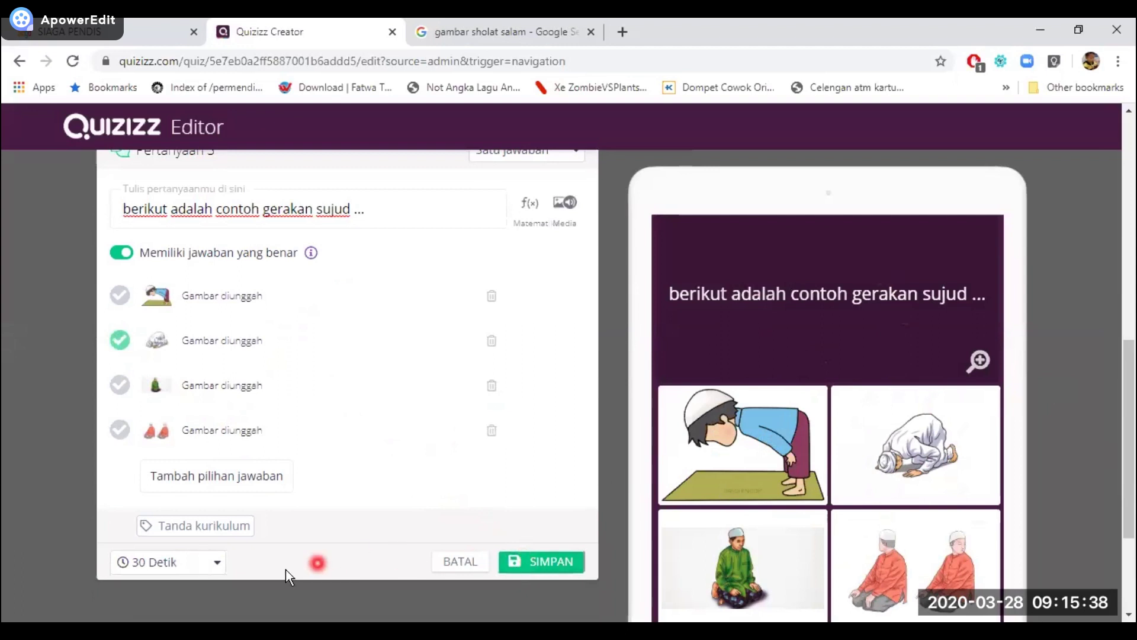
pyautogui.click(532, 563)
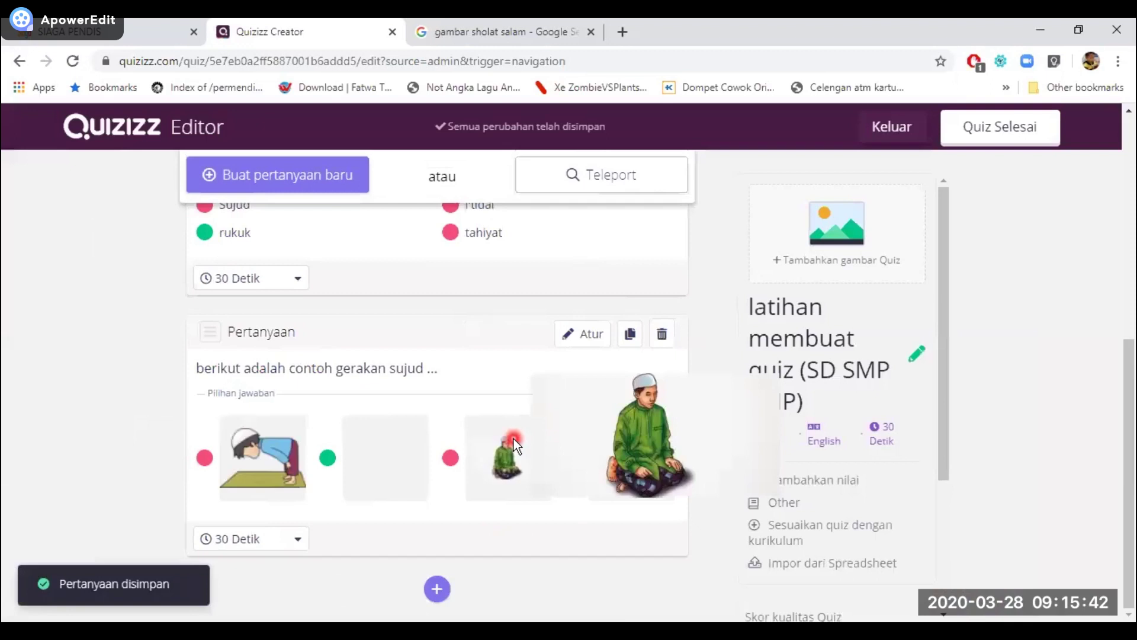
# Review the three saved questions in the quiz, checking their answer options and the pictures of the sujud question.
pyautogui.scroll(3, 450, 417)
pyautogui.scroll(4, 450, 417)
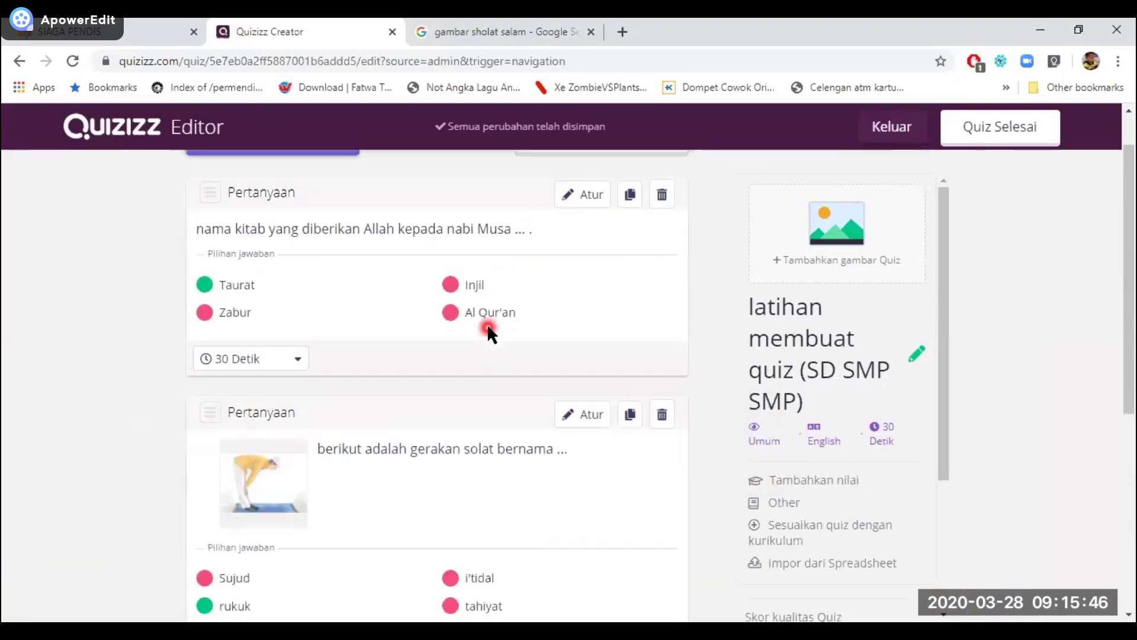
pyautogui.scroll(-3, 490, 327)
pyautogui.scroll(-4, 361, 354)
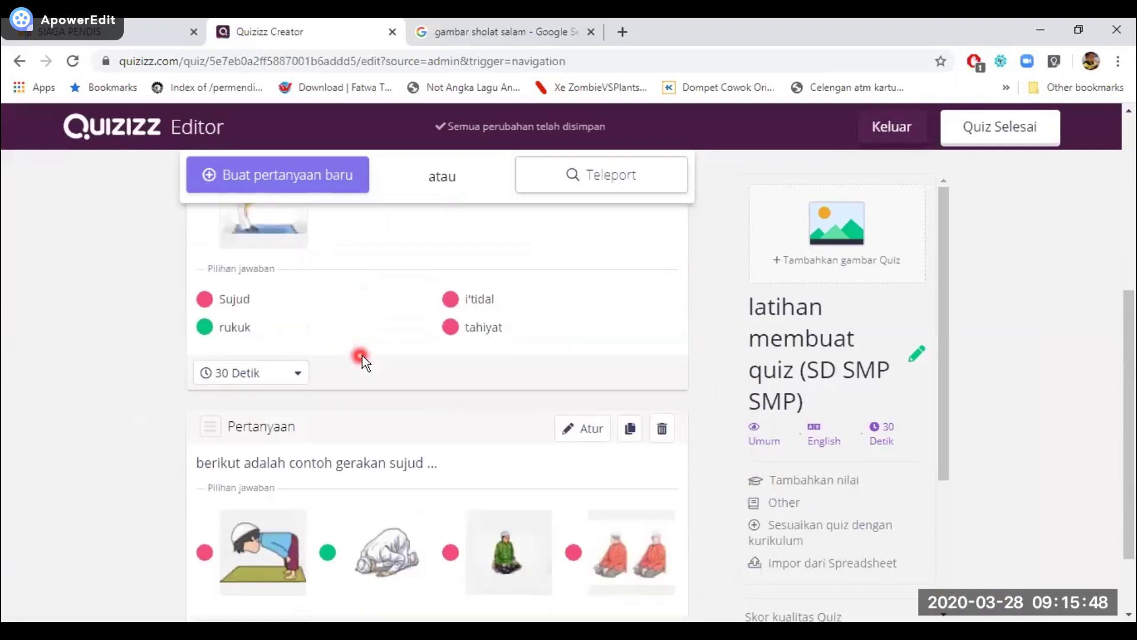
pyautogui.moveTo(386, 432)
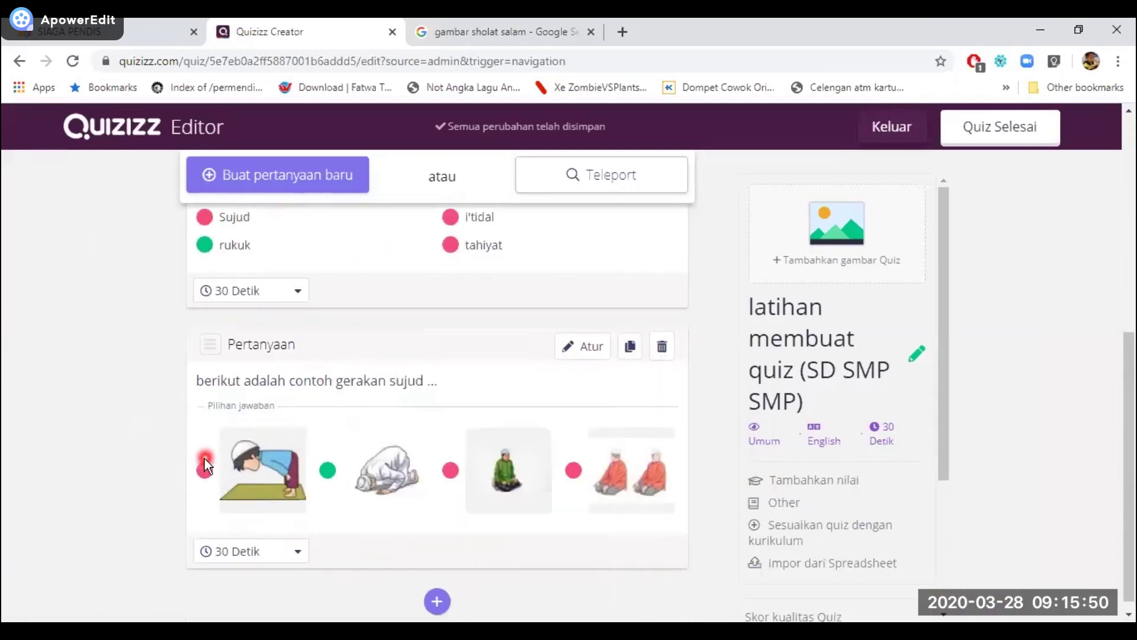
pyautogui.scroll(-1, 103, 451)
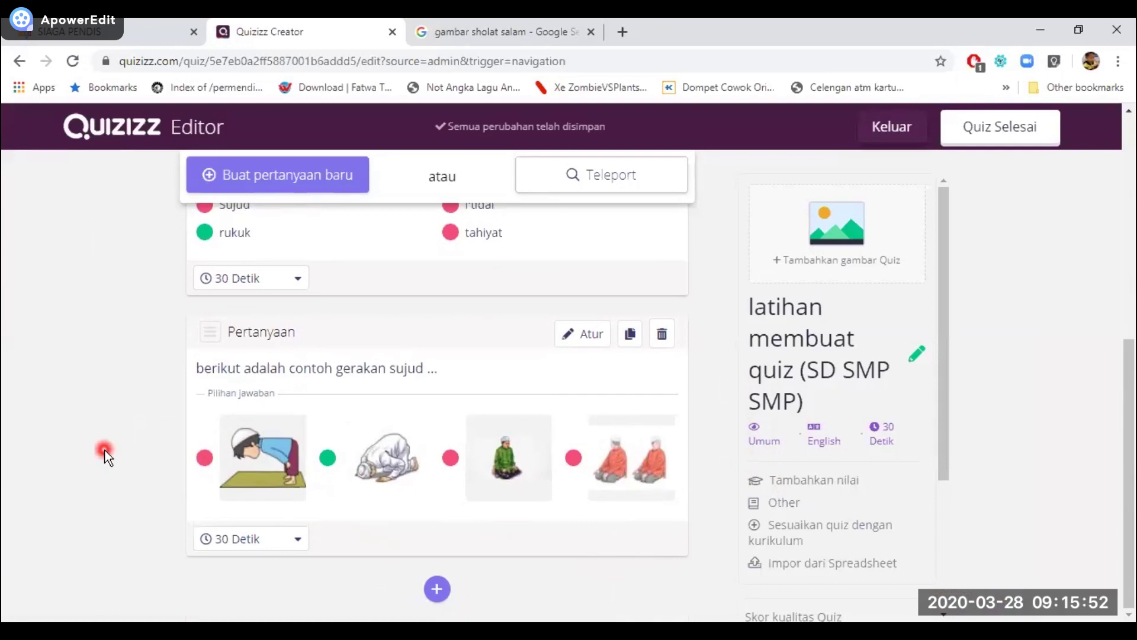
pyautogui.scroll(7, 153, 430)
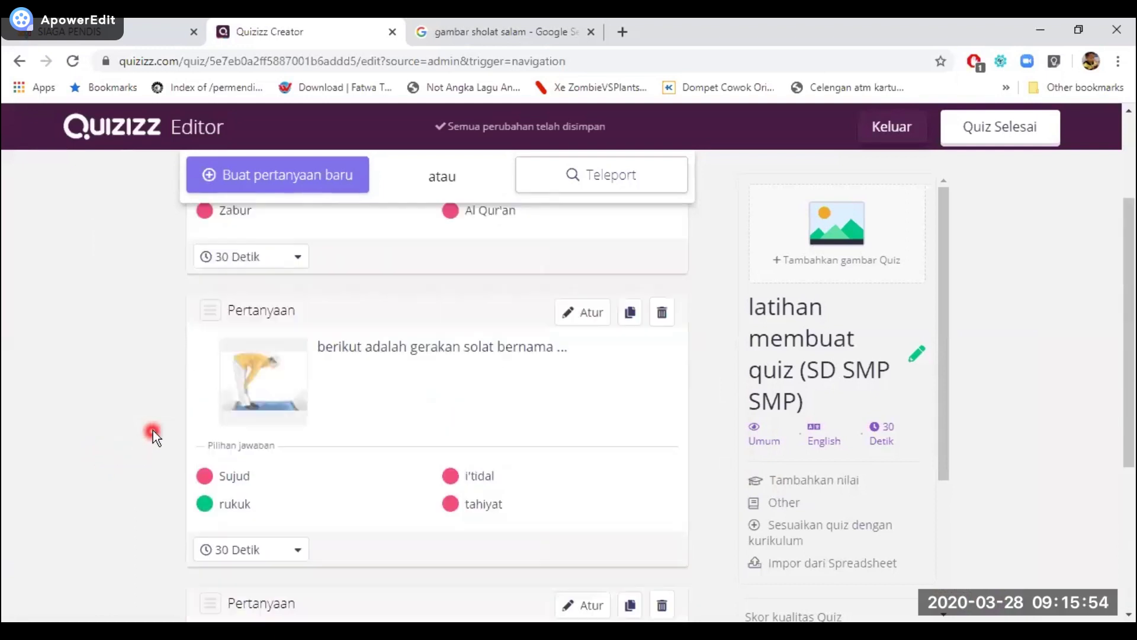
pyautogui.scroll(-7, 247, 398)
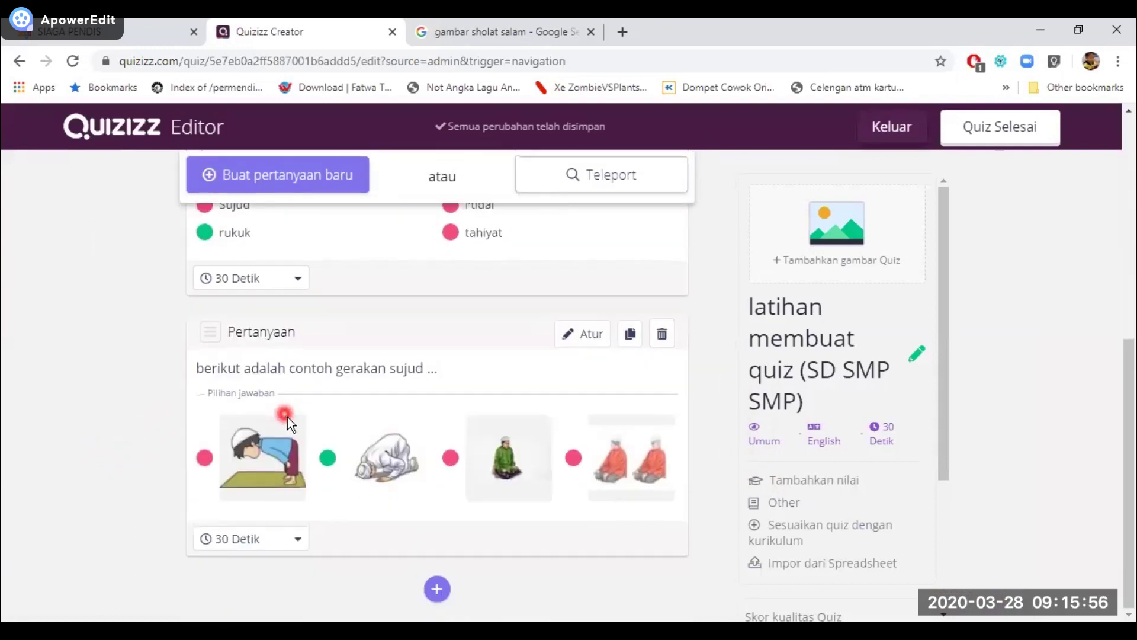
pyautogui.moveTo(251, 470)
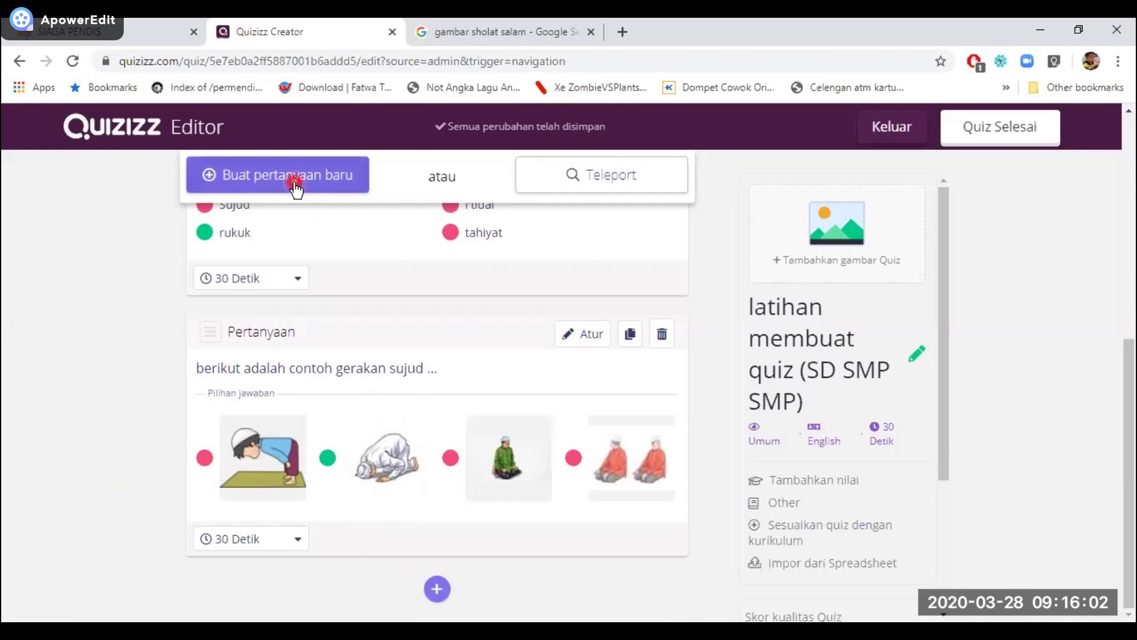
# Create a fourth question and attach a newly recorded audio clip of about 7 seconds, playing it back before saving.
pyautogui.click(441, 592)
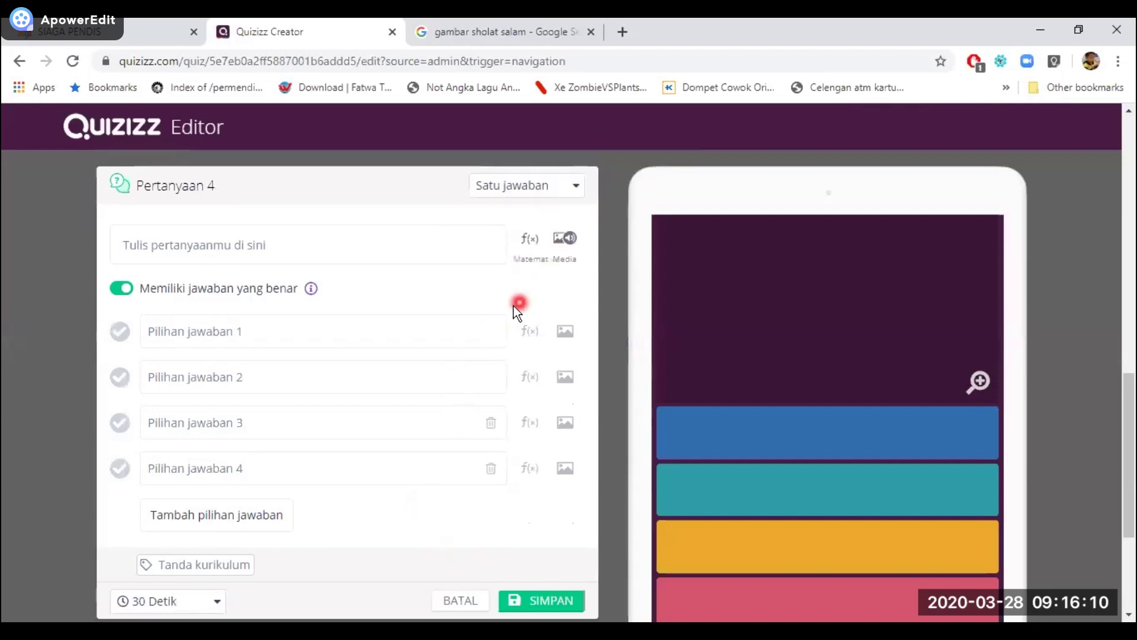
pyautogui.click(566, 239)
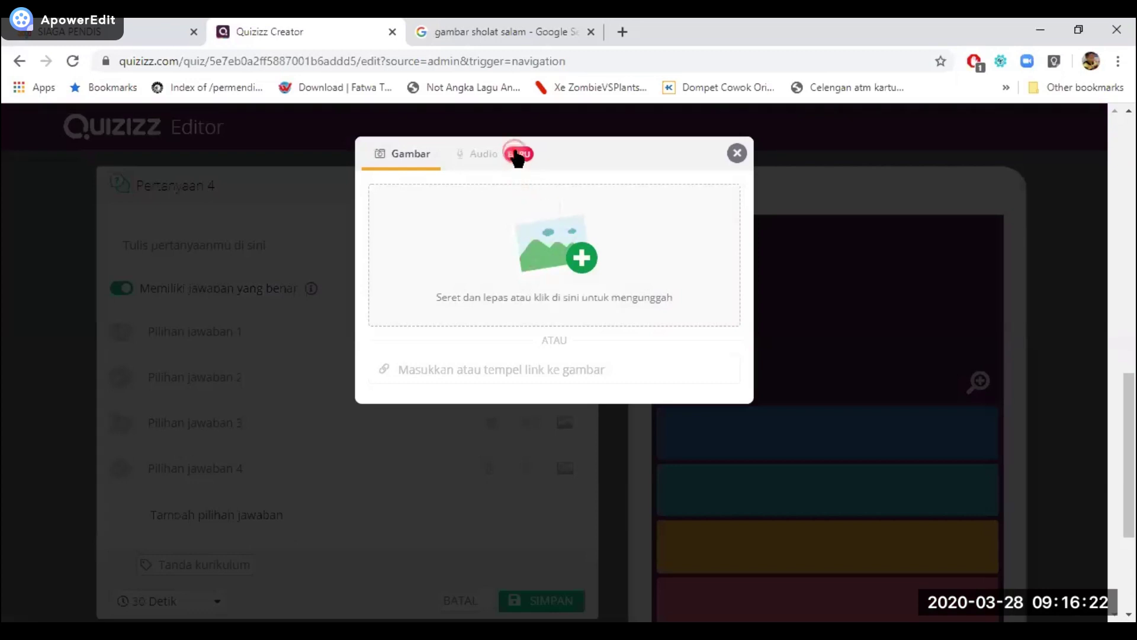
pyautogui.click(518, 156)
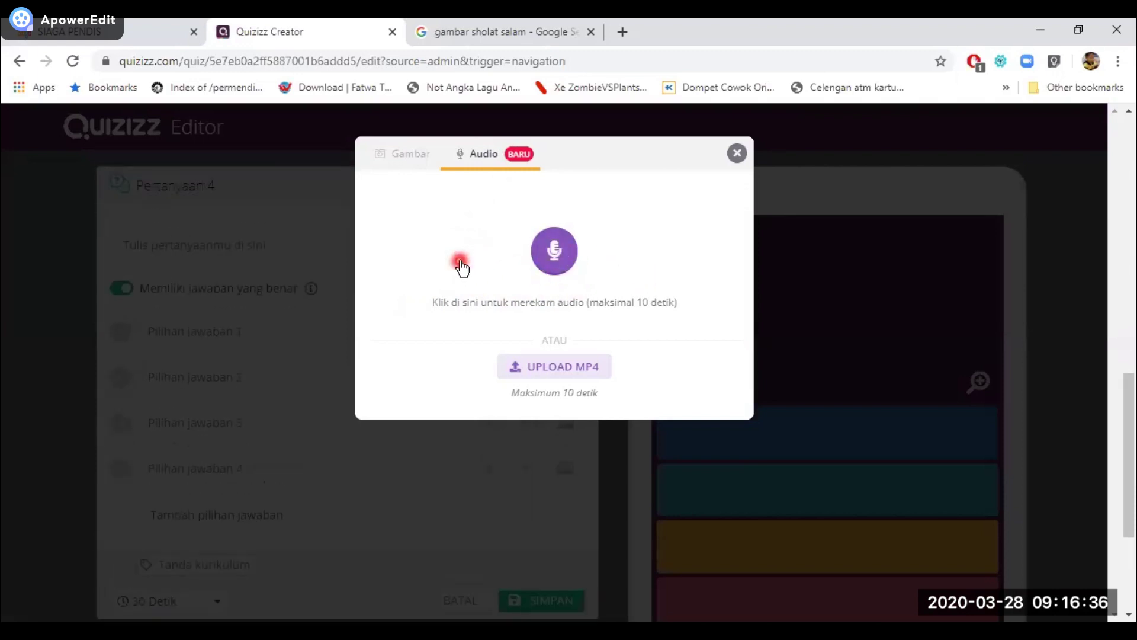
pyautogui.click(561, 258)
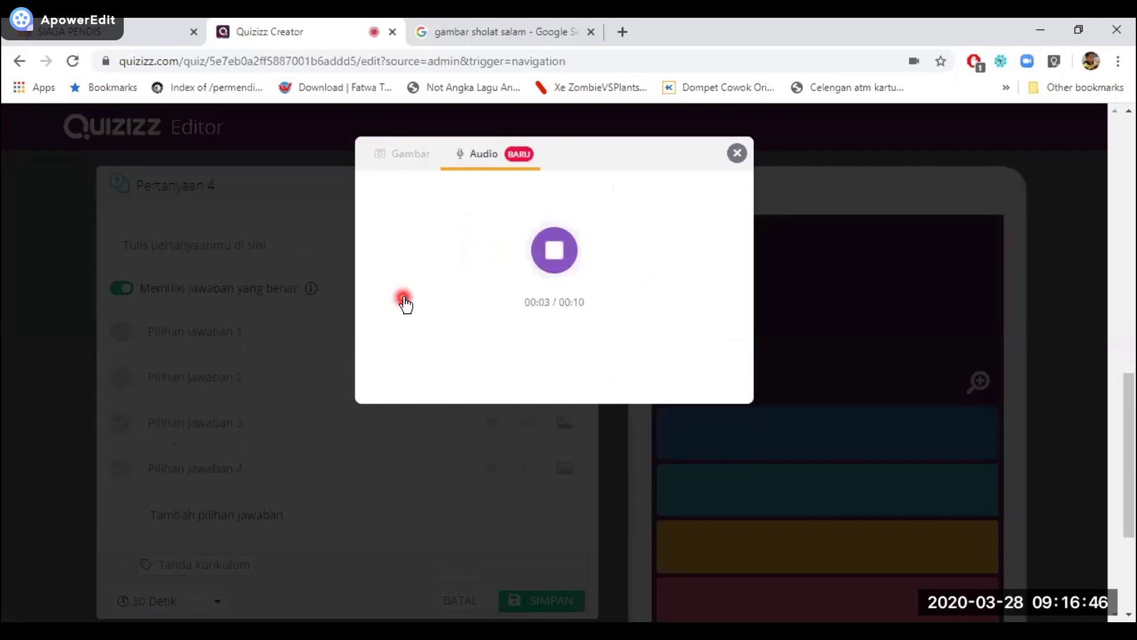
pyautogui.click(555, 262)
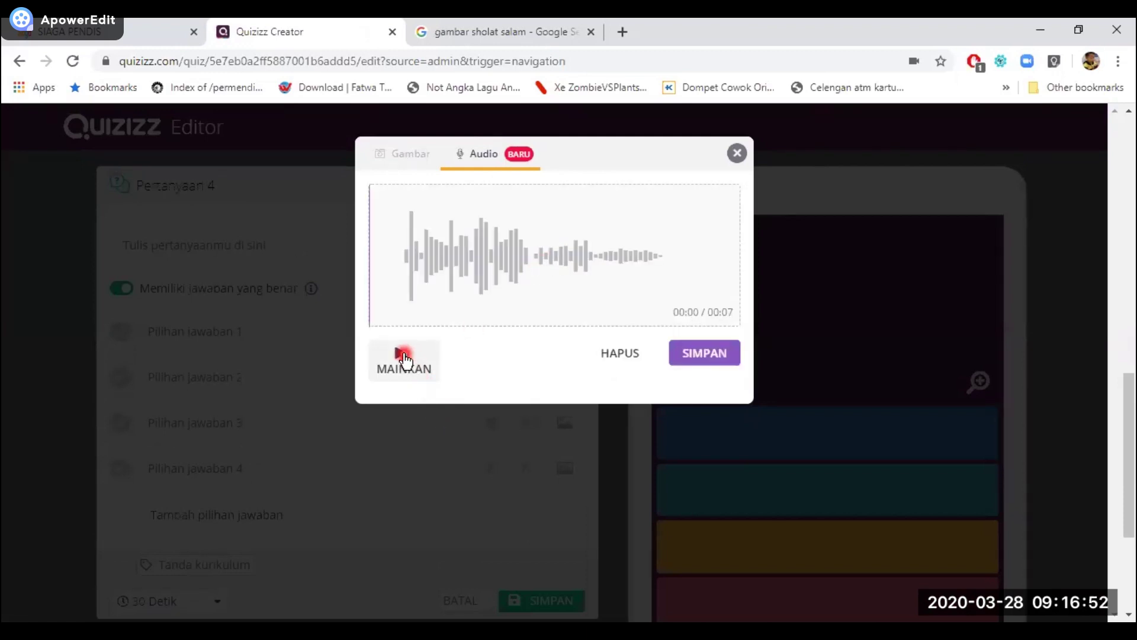
pyautogui.click(404, 363)
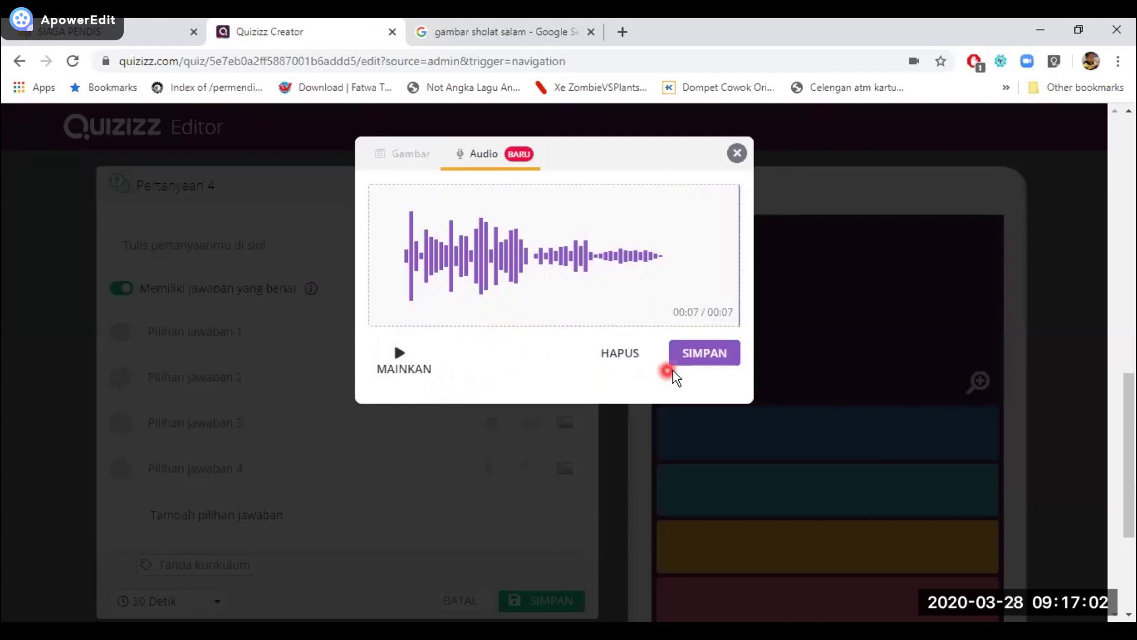
pyautogui.click(702, 355)
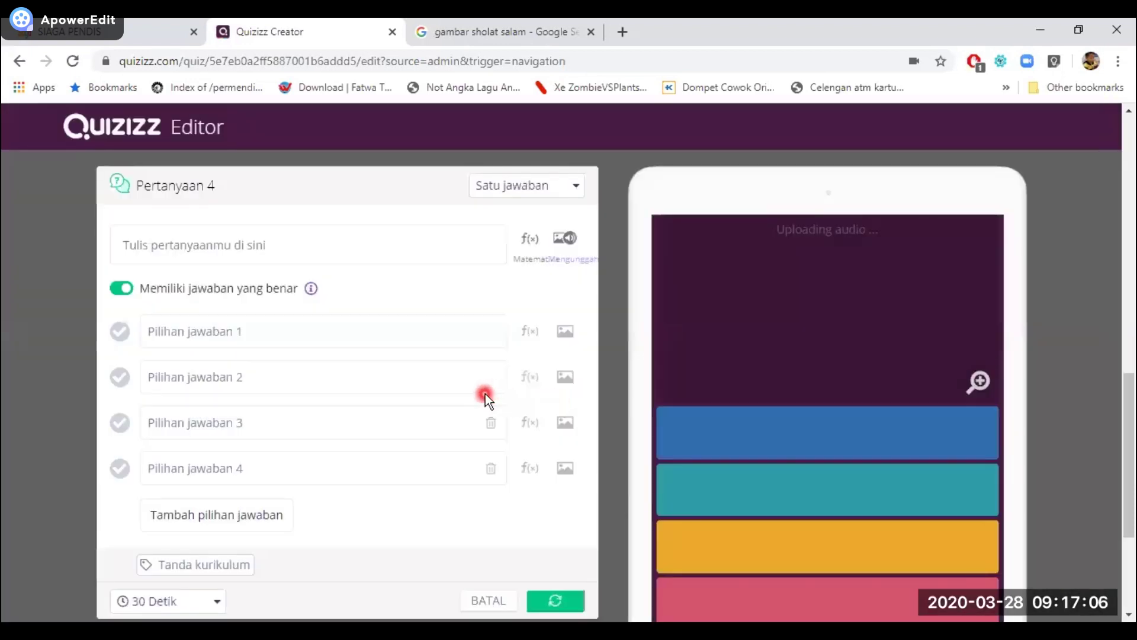
# Enter "ayat berikut adalah Q. S Al Fatihah ayat ke ... ." as the text of question 4.
pyautogui.click(289, 244)
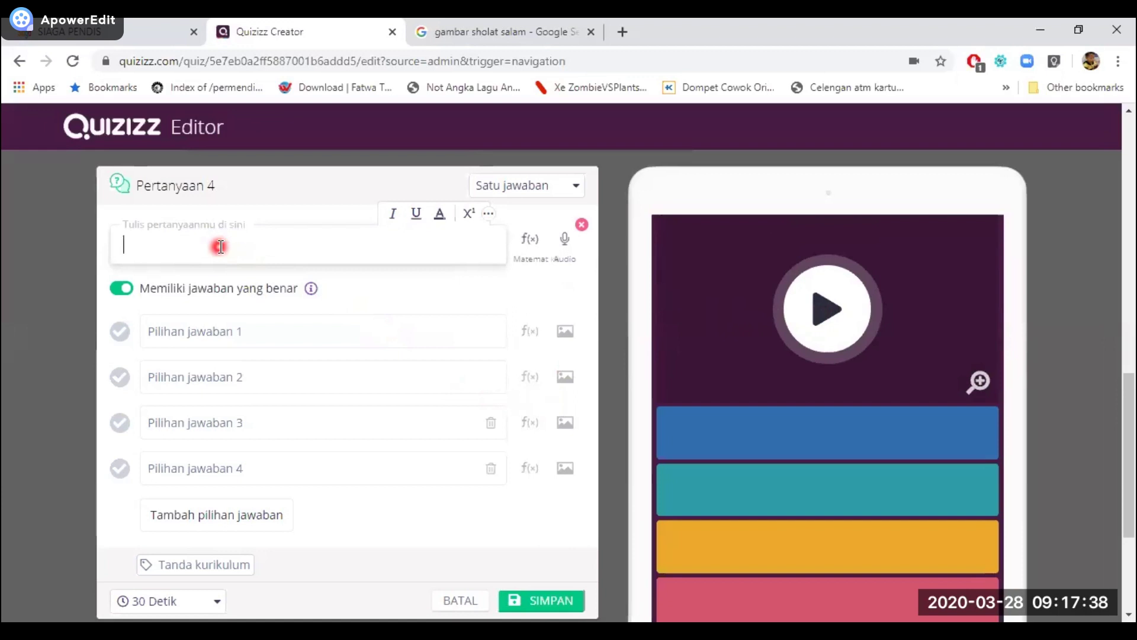
pyautogui.write('ayat berikut as')
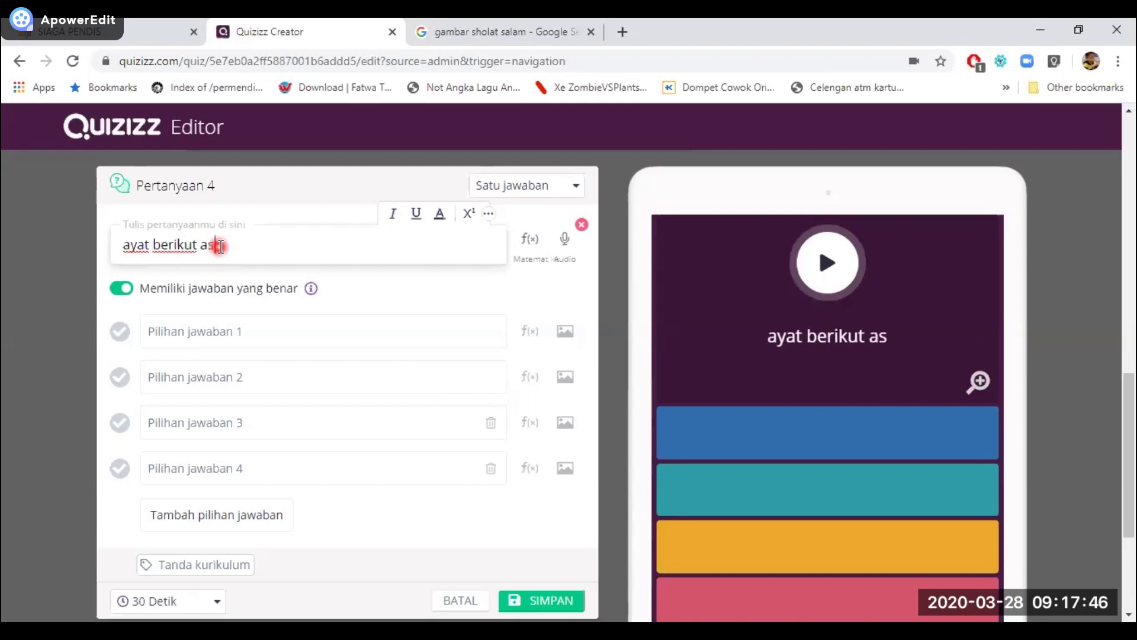
pyautogui.press('BackSpace')
pyautogui.write('dalah')
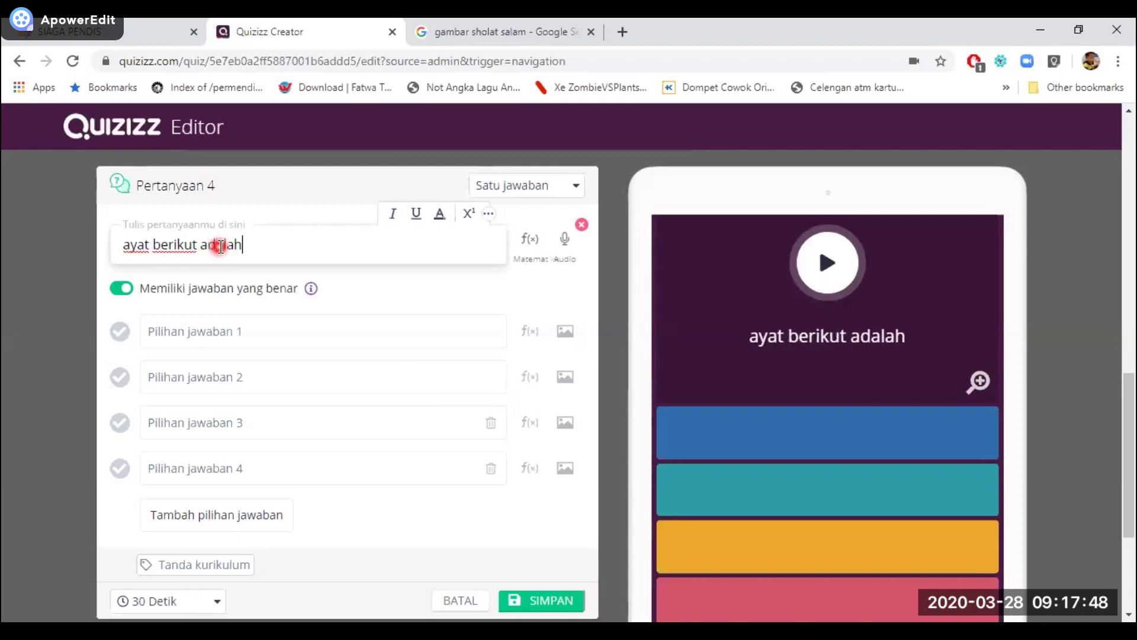
pyautogui.write(' Q. S ')
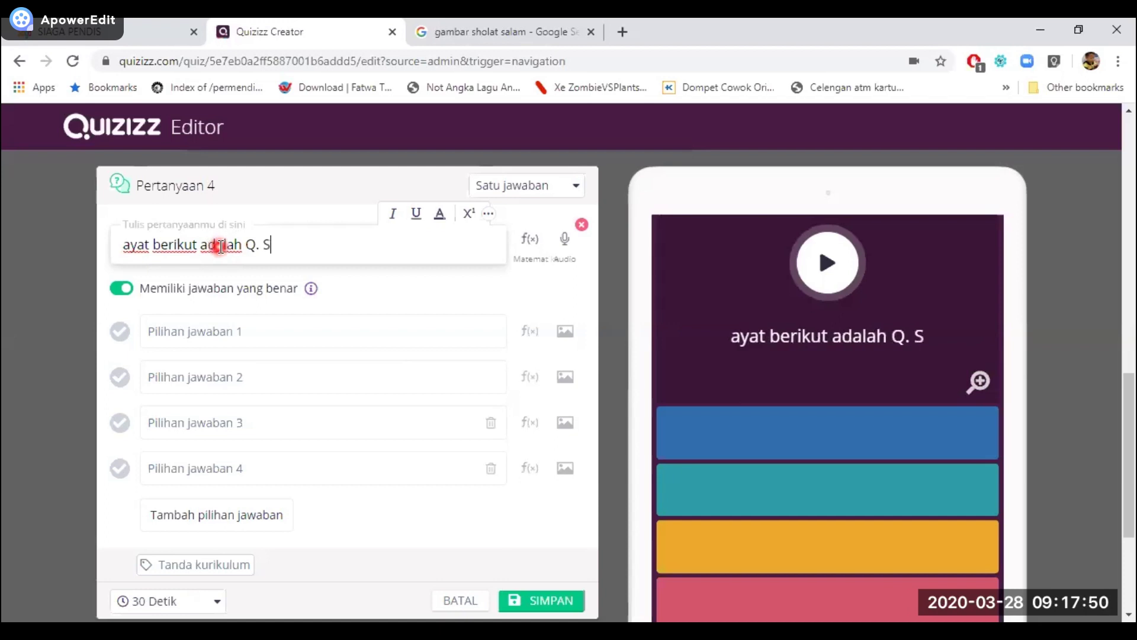
pyautogui.write('Al Fa')
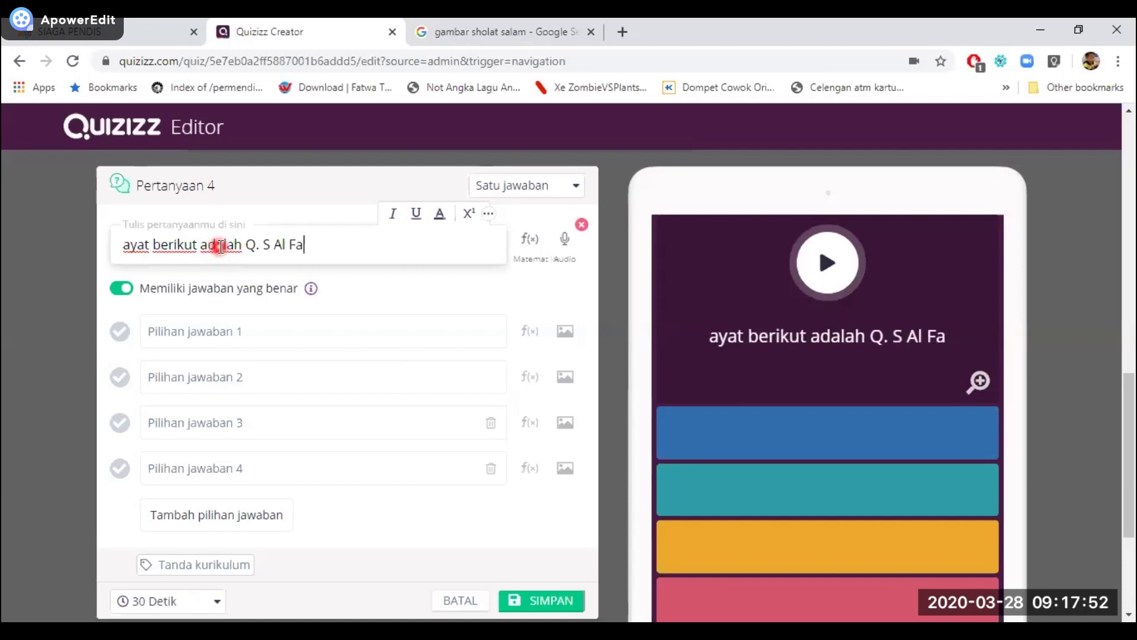
pyautogui.write('tihah A')
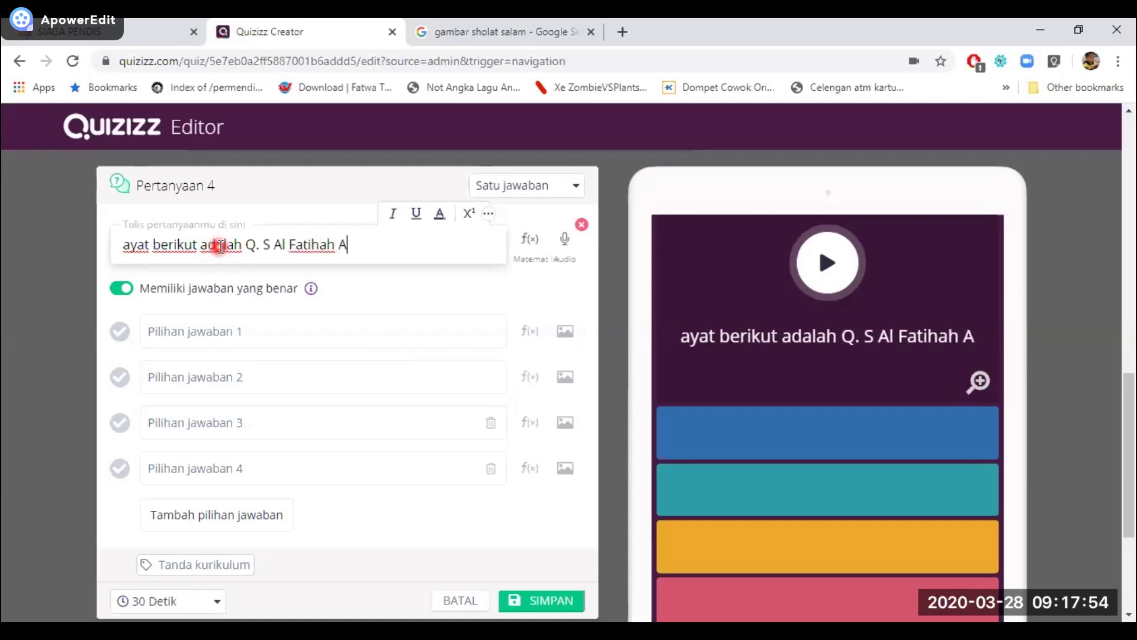
pyautogui.press('BackSpace')
pyautogui.write('ayat ke')
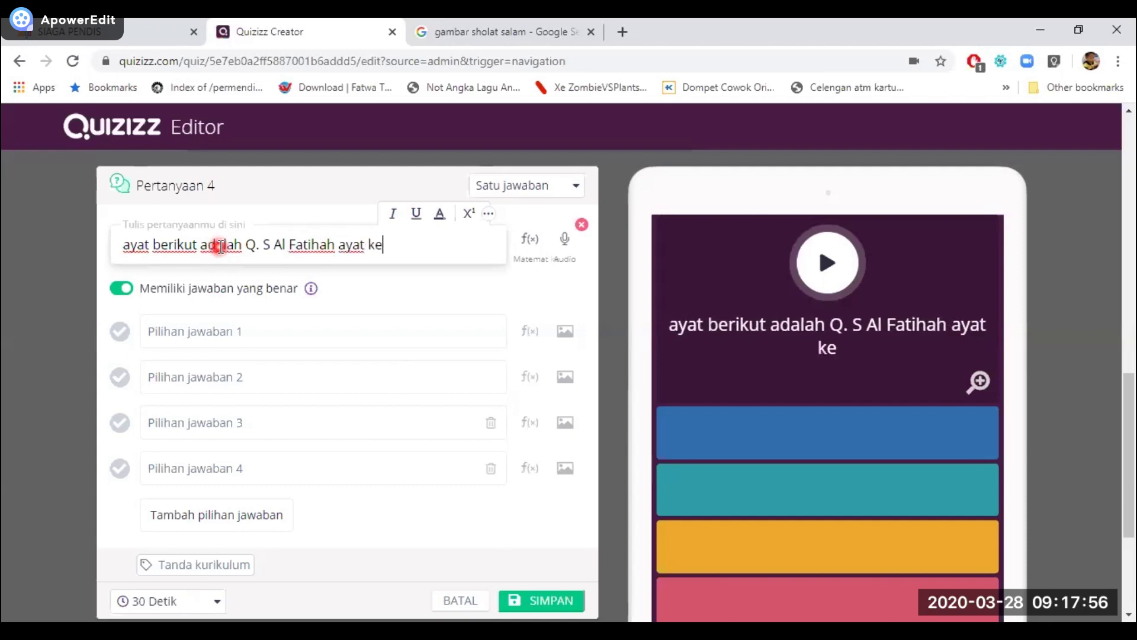
pyautogui.write(' ... .')
# Fill in the four answer options of question 4 with 1, 2, 3 and 4 in order.
pyautogui.scroll(-2, 221, 246)
pyautogui.click(177, 250)
pyautogui.write('1')
pyautogui.click(216, 294)
pyautogui.write('2')
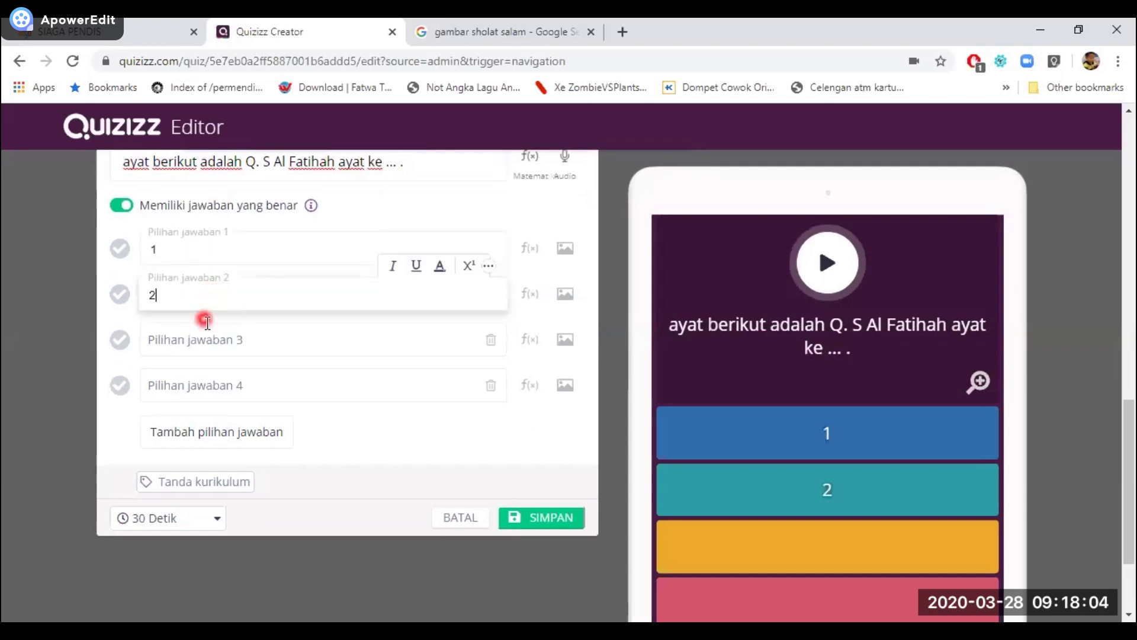
pyautogui.click(216, 342)
pyautogui.write('3')
pyautogui.click(204, 385)
pyautogui.write('4')
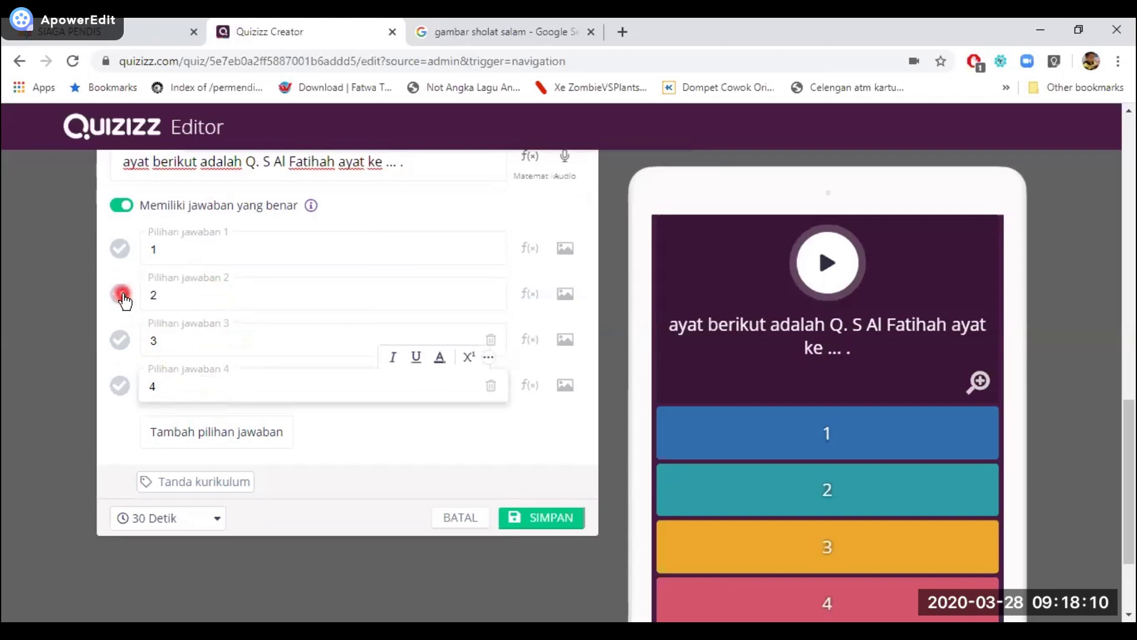
# Mark answer option 2 as the correct answer and save question 4.
pyautogui.click(144, 408)
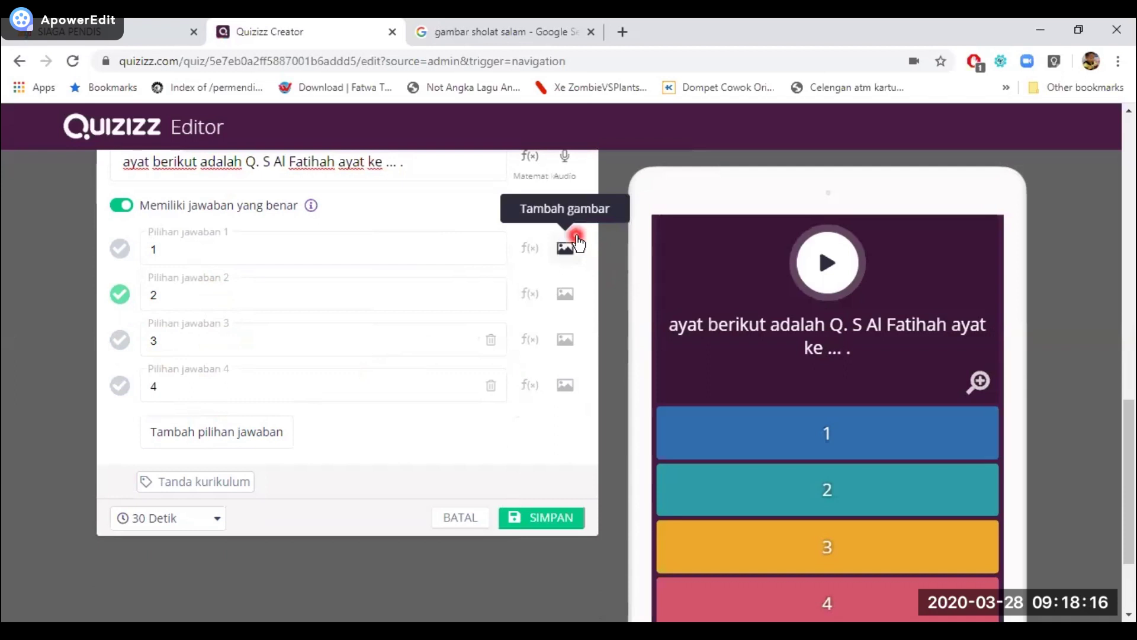
pyautogui.scroll(3, 356, 264)
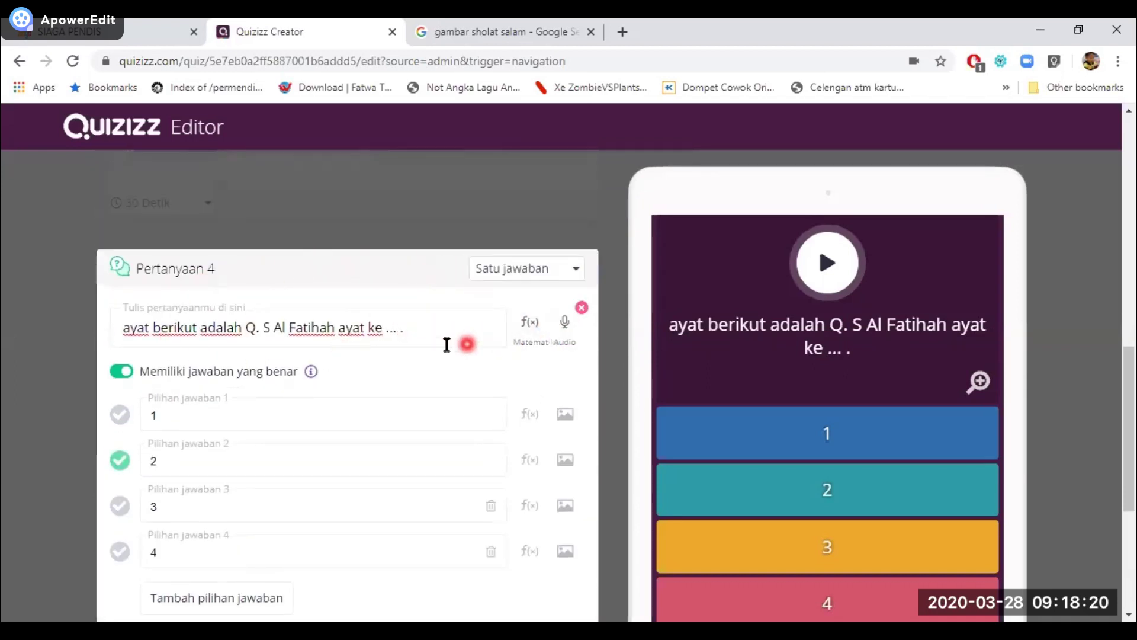
pyautogui.scroll(-3, 390, 363)
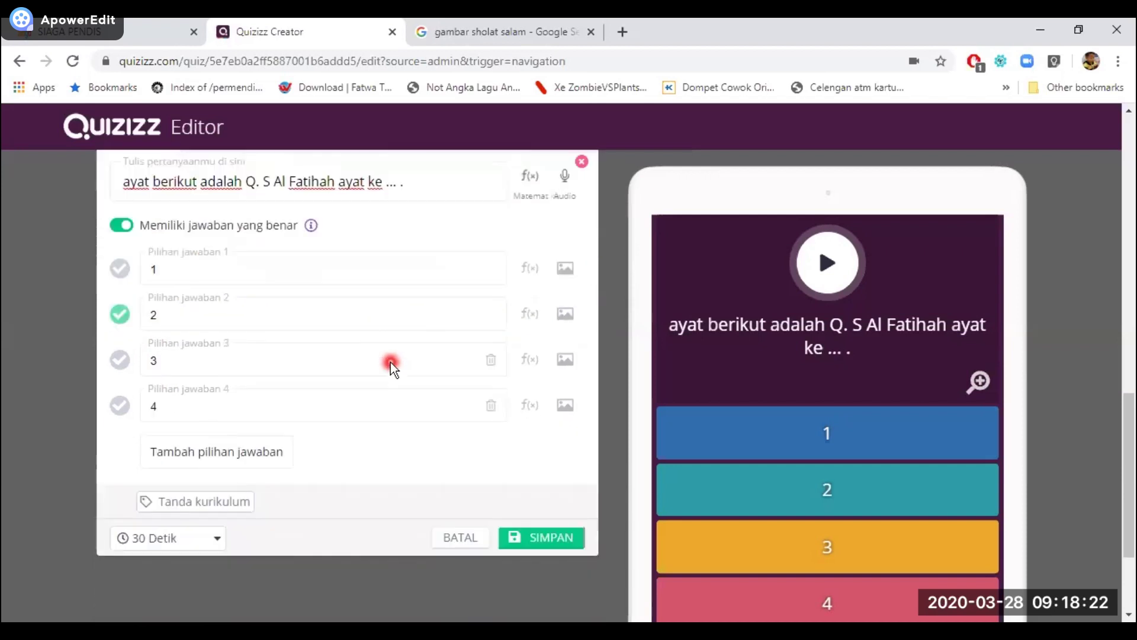
pyautogui.scroll(3, 415, 359)
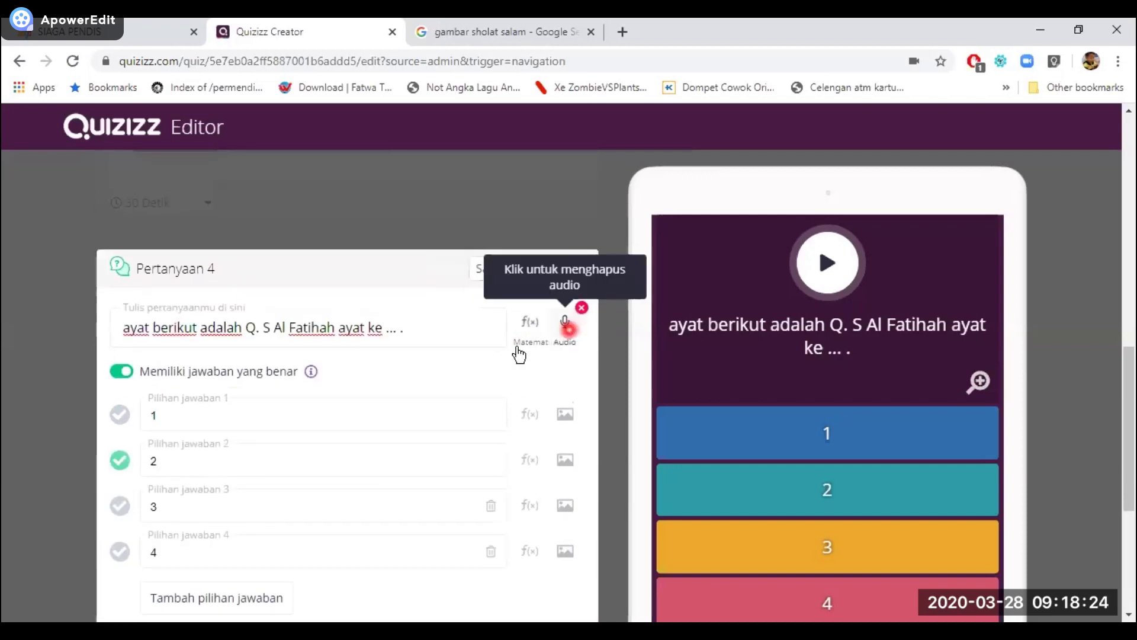
pyautogui.scroll(-4, 376, 389)
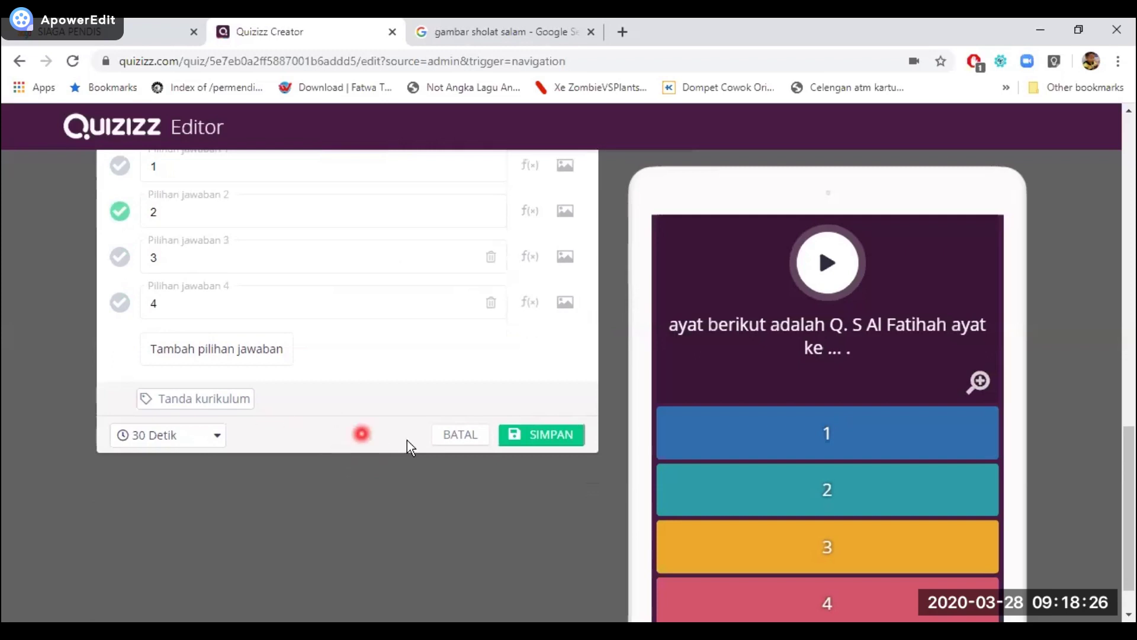
pyautogui.click(541, 439)
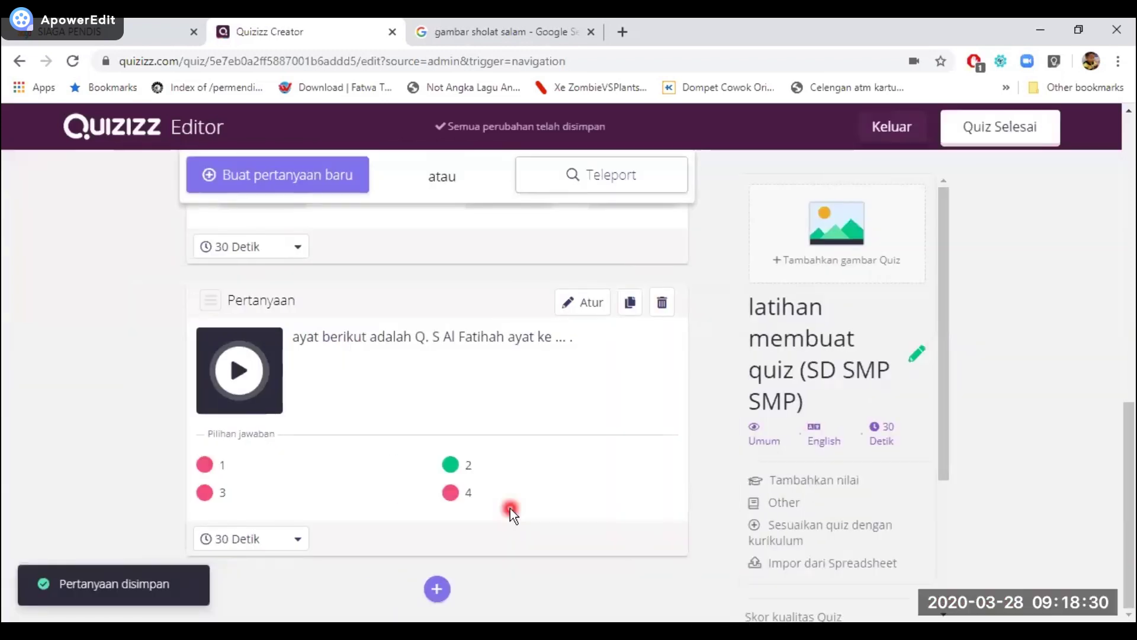